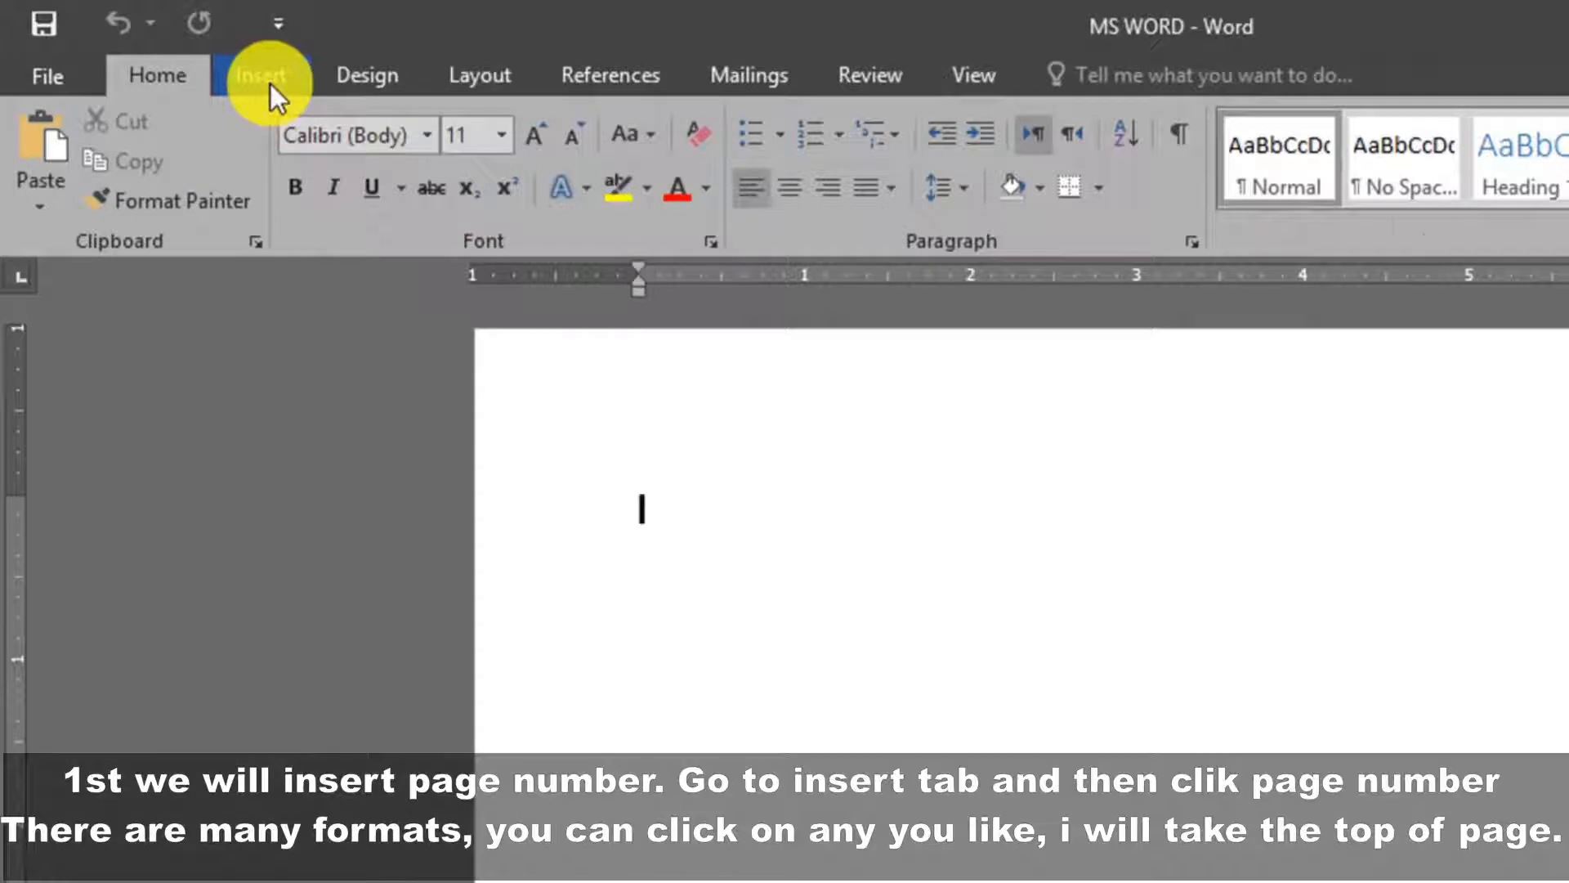
# Step: Insert a page number at the top of the page using the Brackets 2 style
pyautogui.click(272, 85)
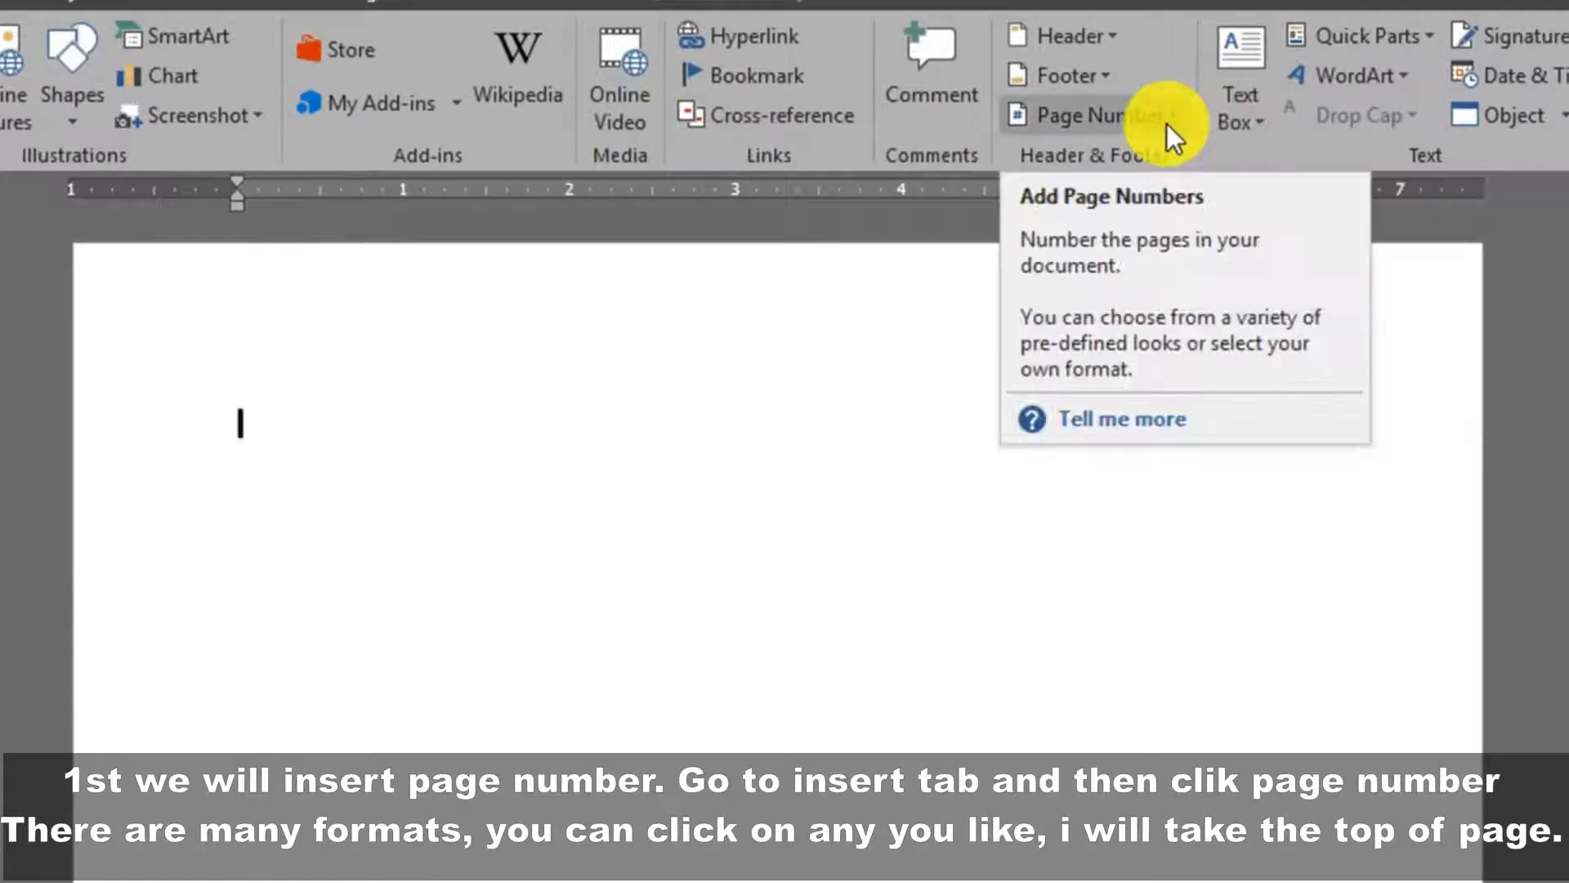
pyautogui.click(1167, 115)
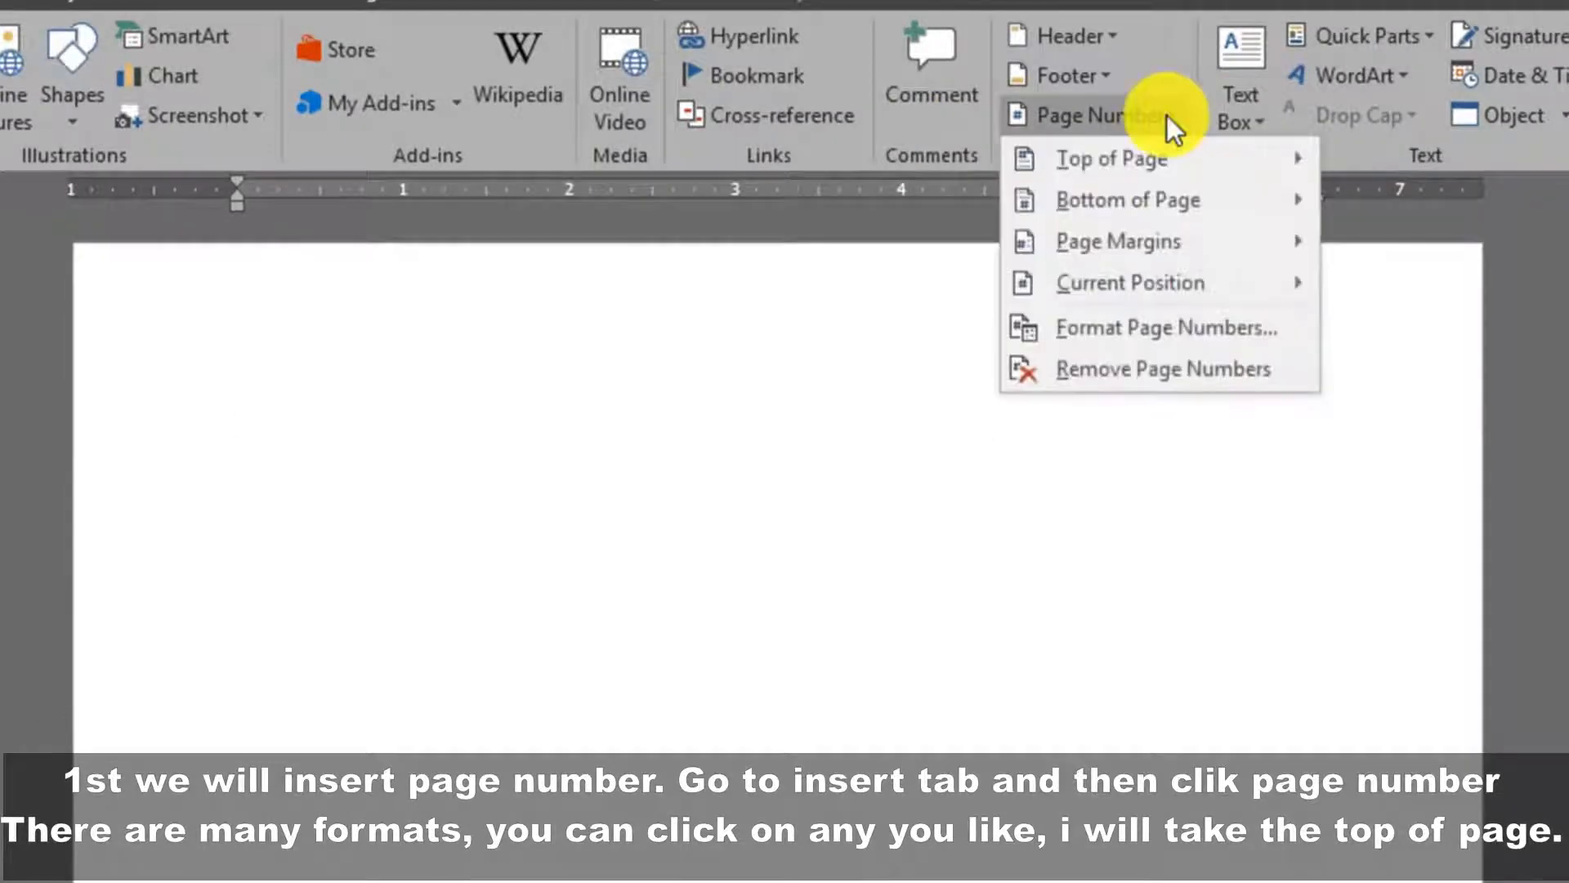
pyautogui.moveTo(1138, 163)
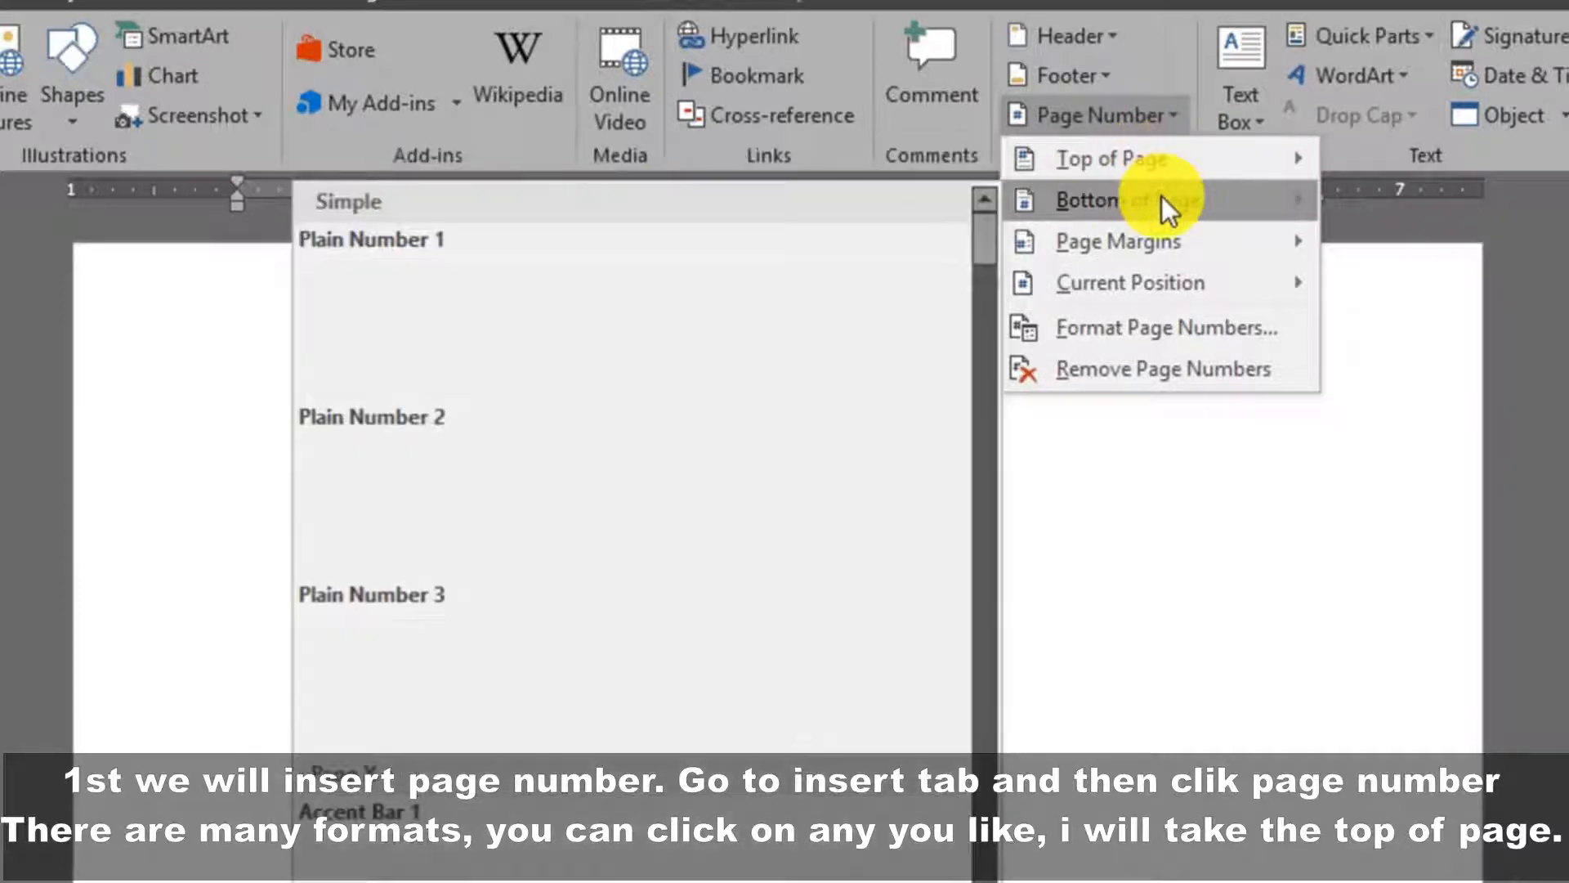
pyautogui.moveTo(1150, 240)
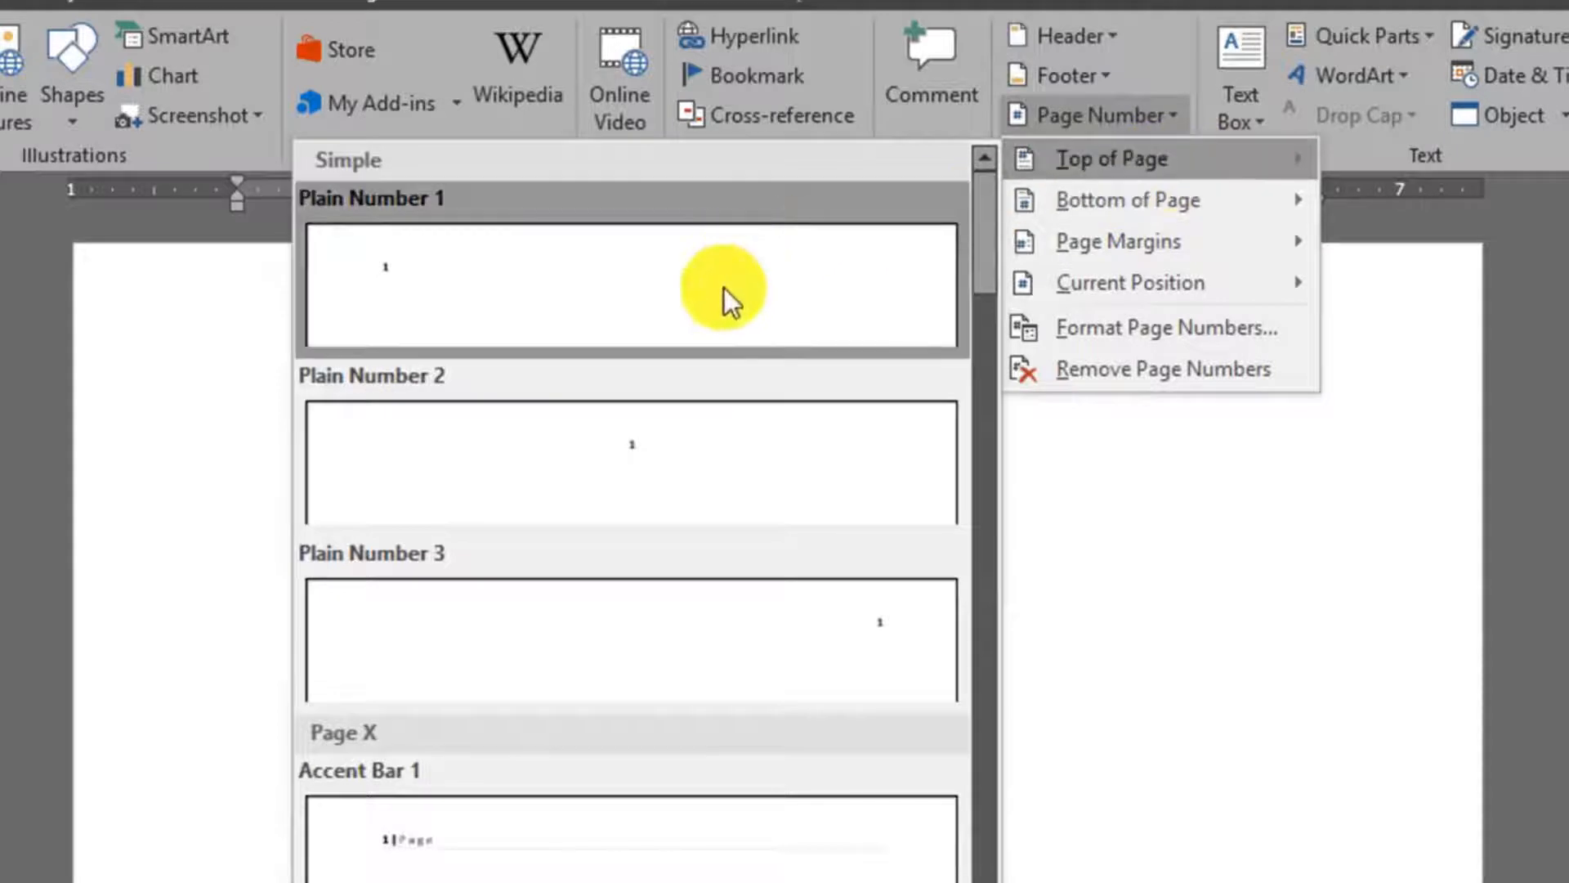
pyautogui.scroll(-5, 670, 582)
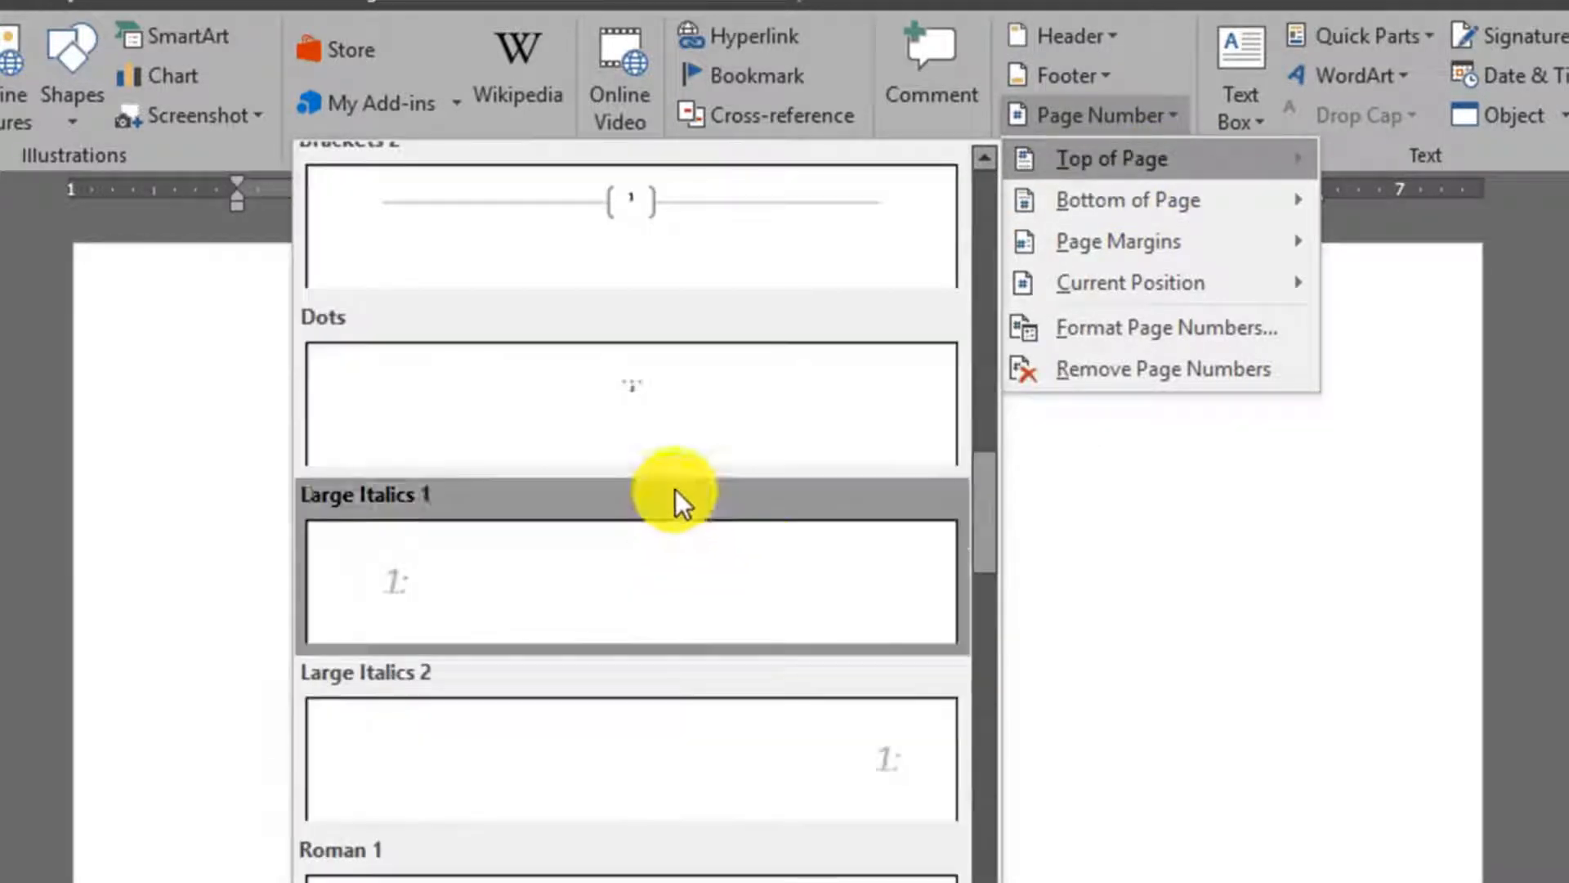
pyautogui.click(719, 248)
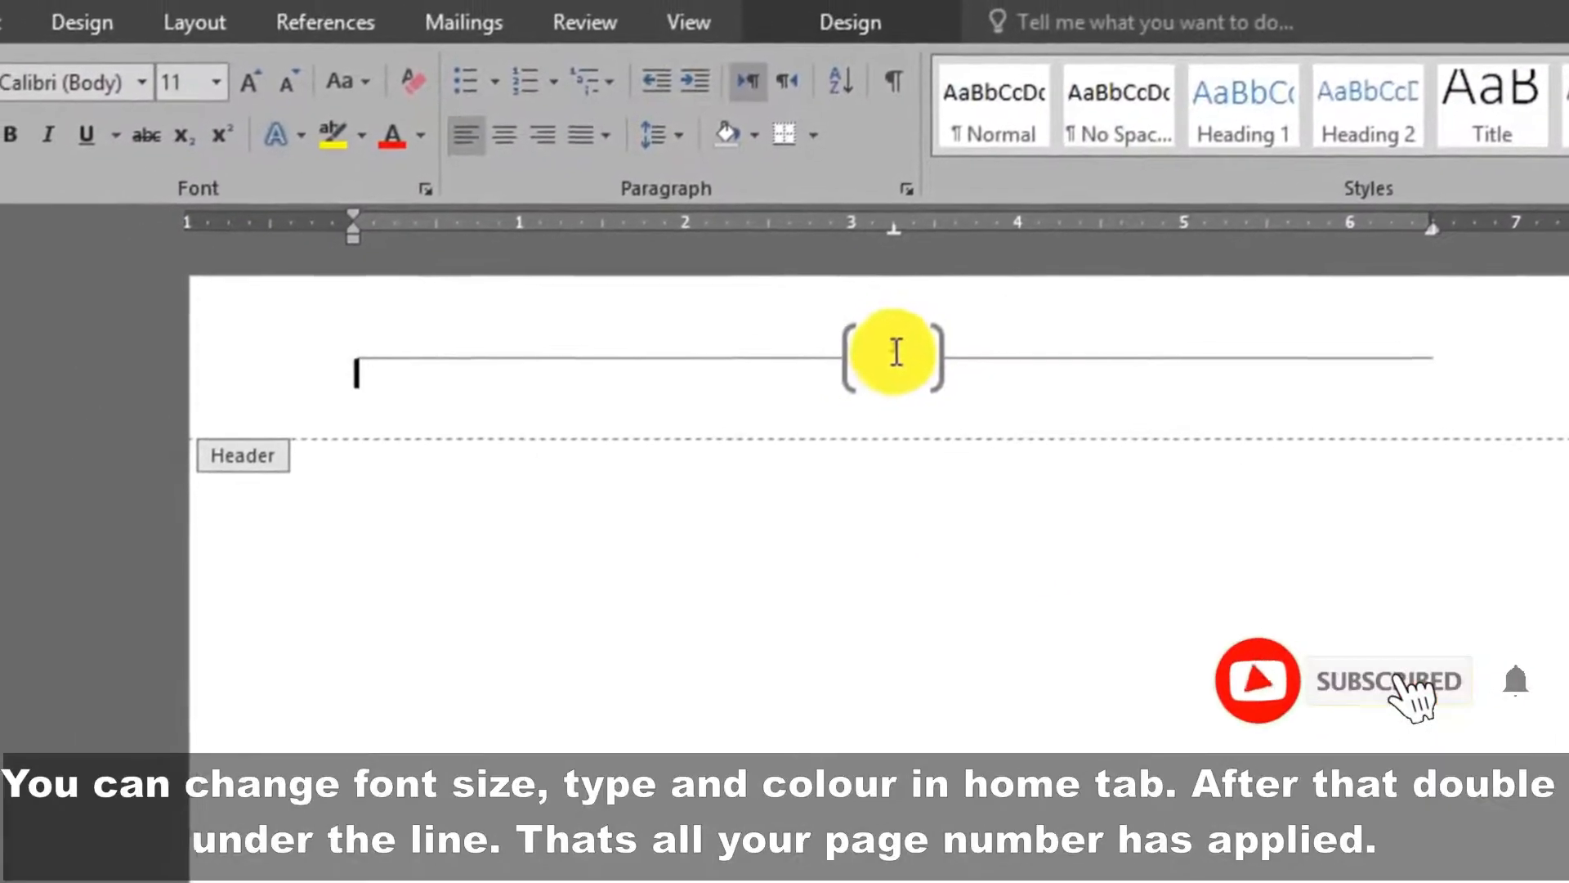
# Step: Set the header page number's font size to 16 and its colour to red, and return to the document body
pyautogui.click(897, 353)
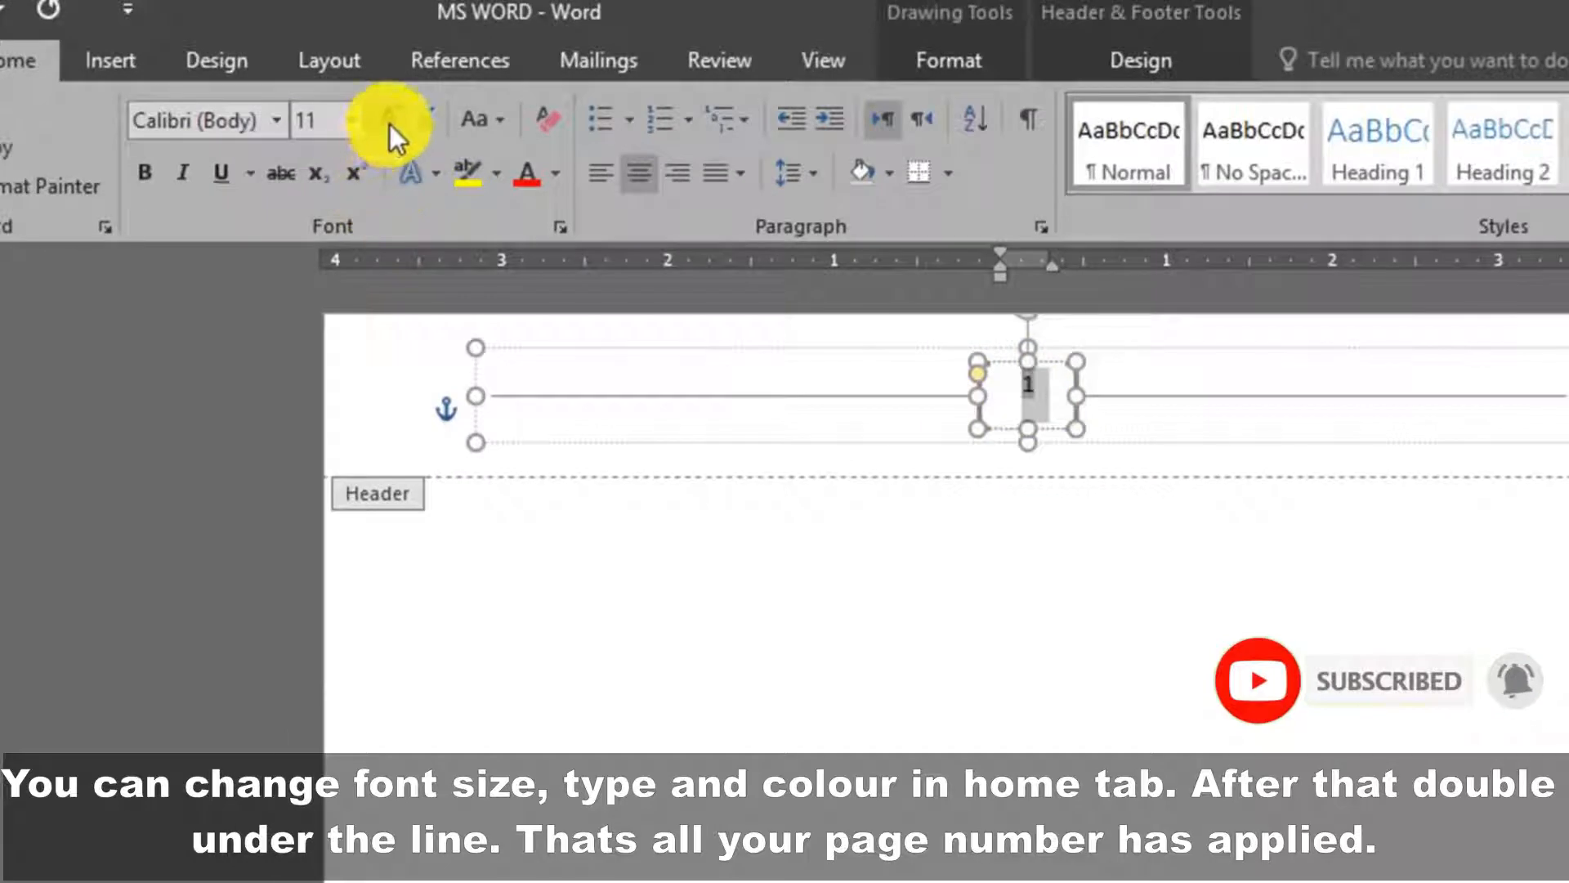
pyautogui.click(389, 122)
pyautogui.click(389, 123)
pyautogui.click(389, 123)
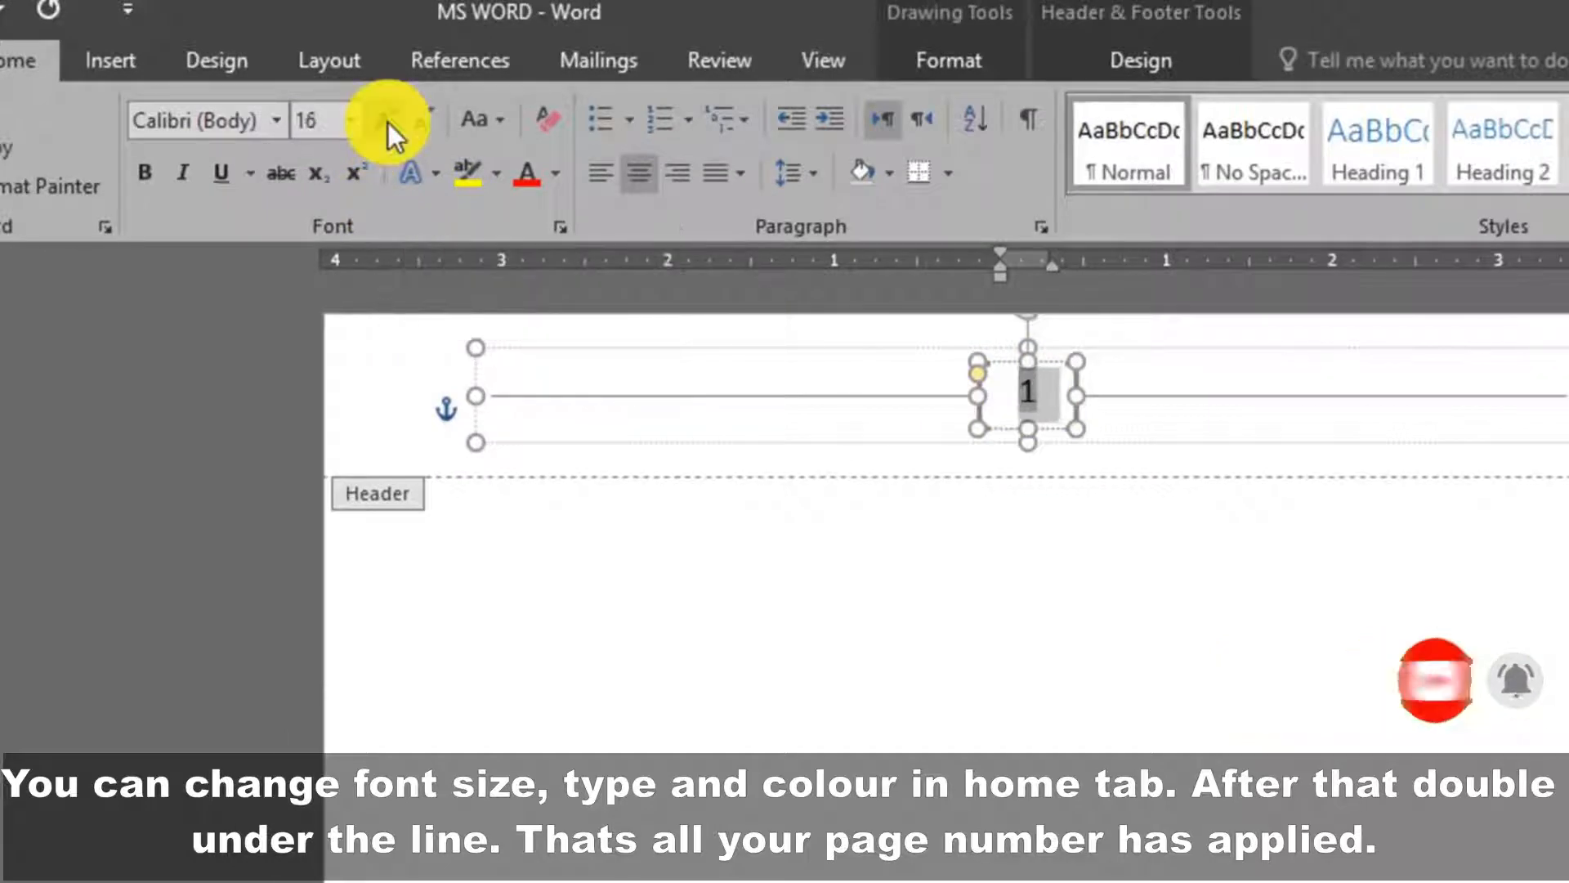
pyautogui.click(520, 170)
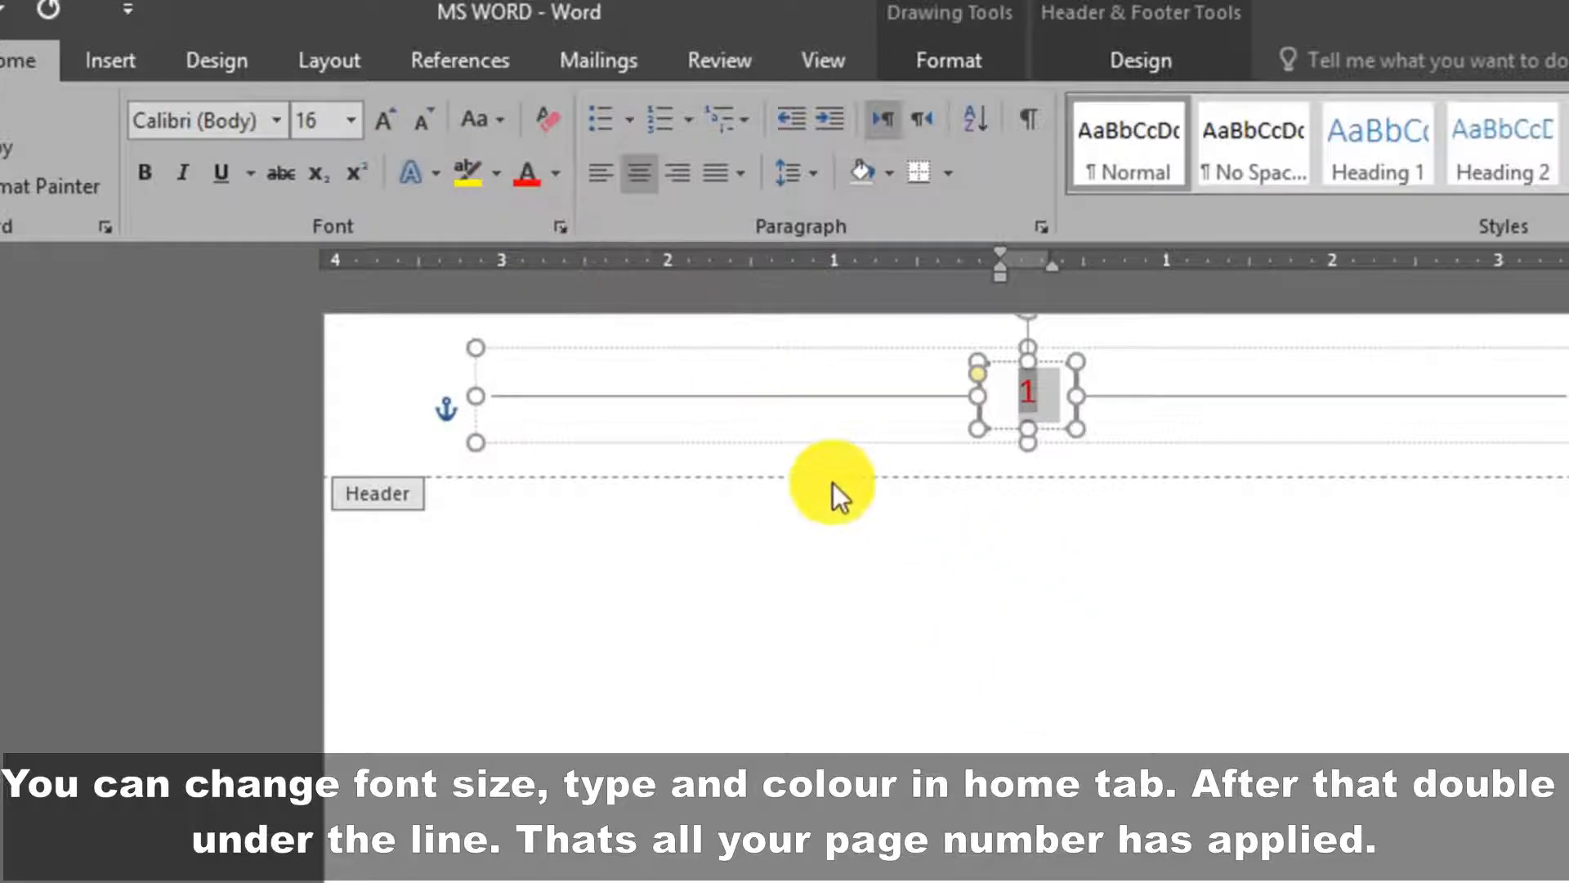
pyautogui.doubleClick(907, 568)
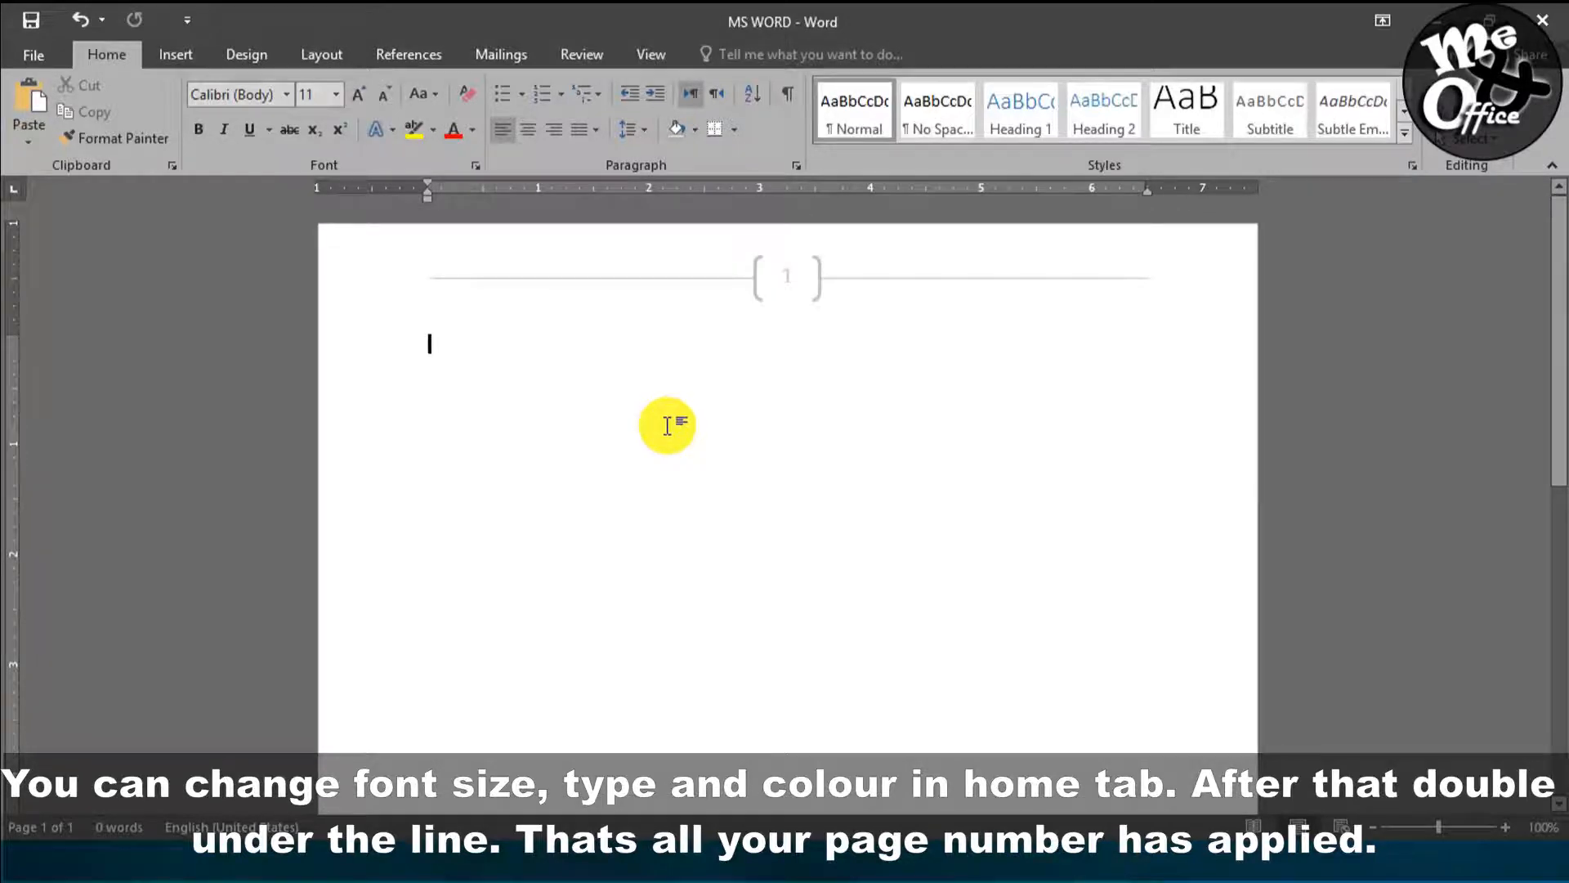
# Step: Format the header page numbers to start at 20 and return to the document body
pyautogui.scroll(-10, 667, 425)
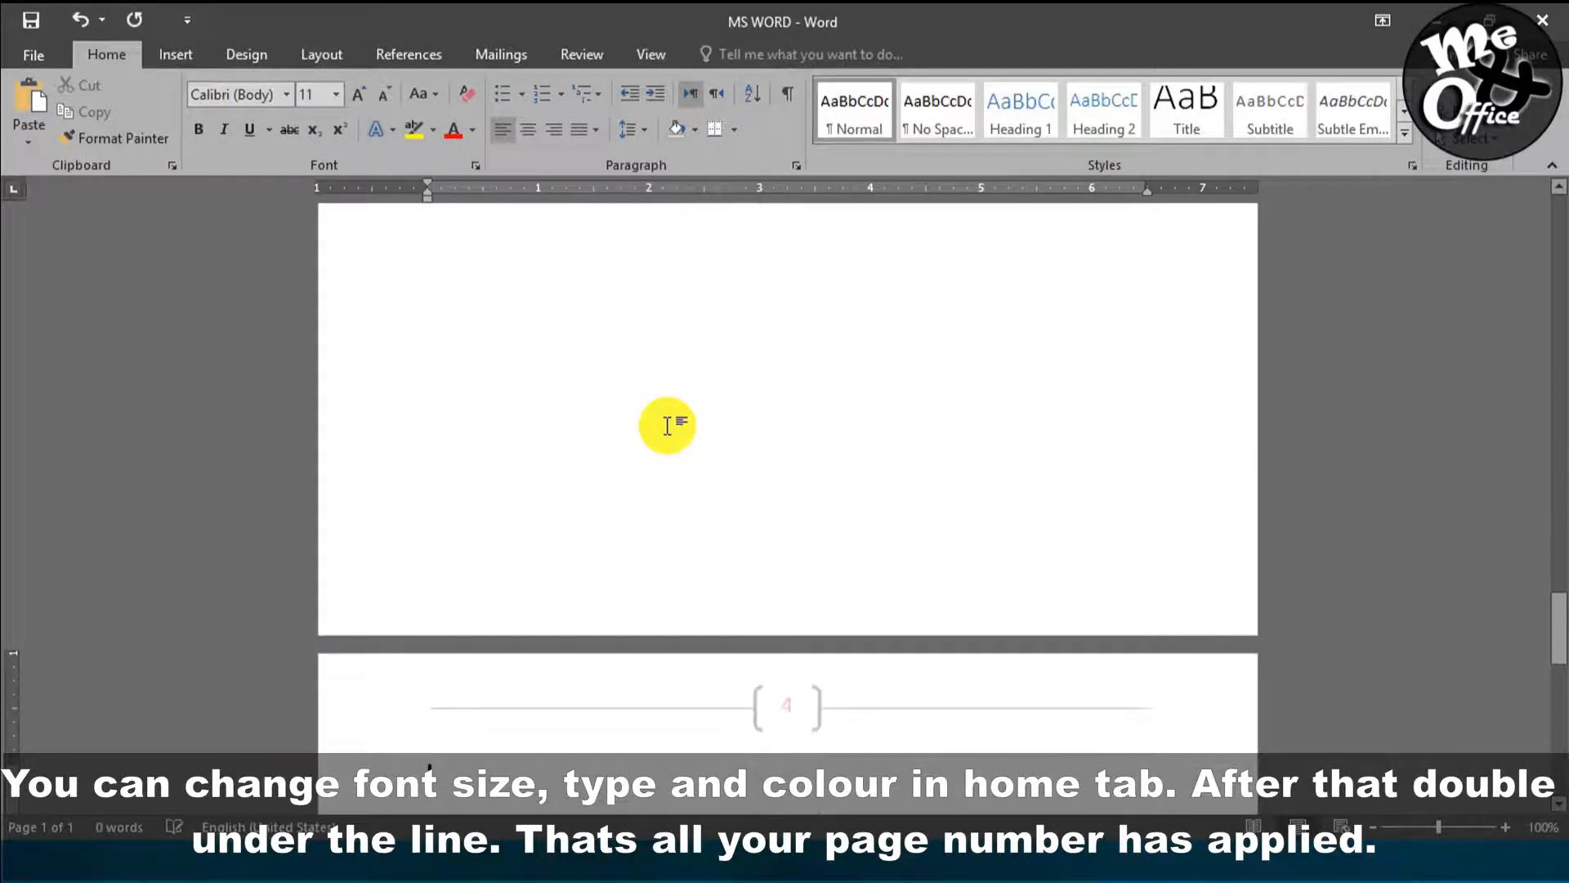
pyautogui.scroll(18, 732, 474)
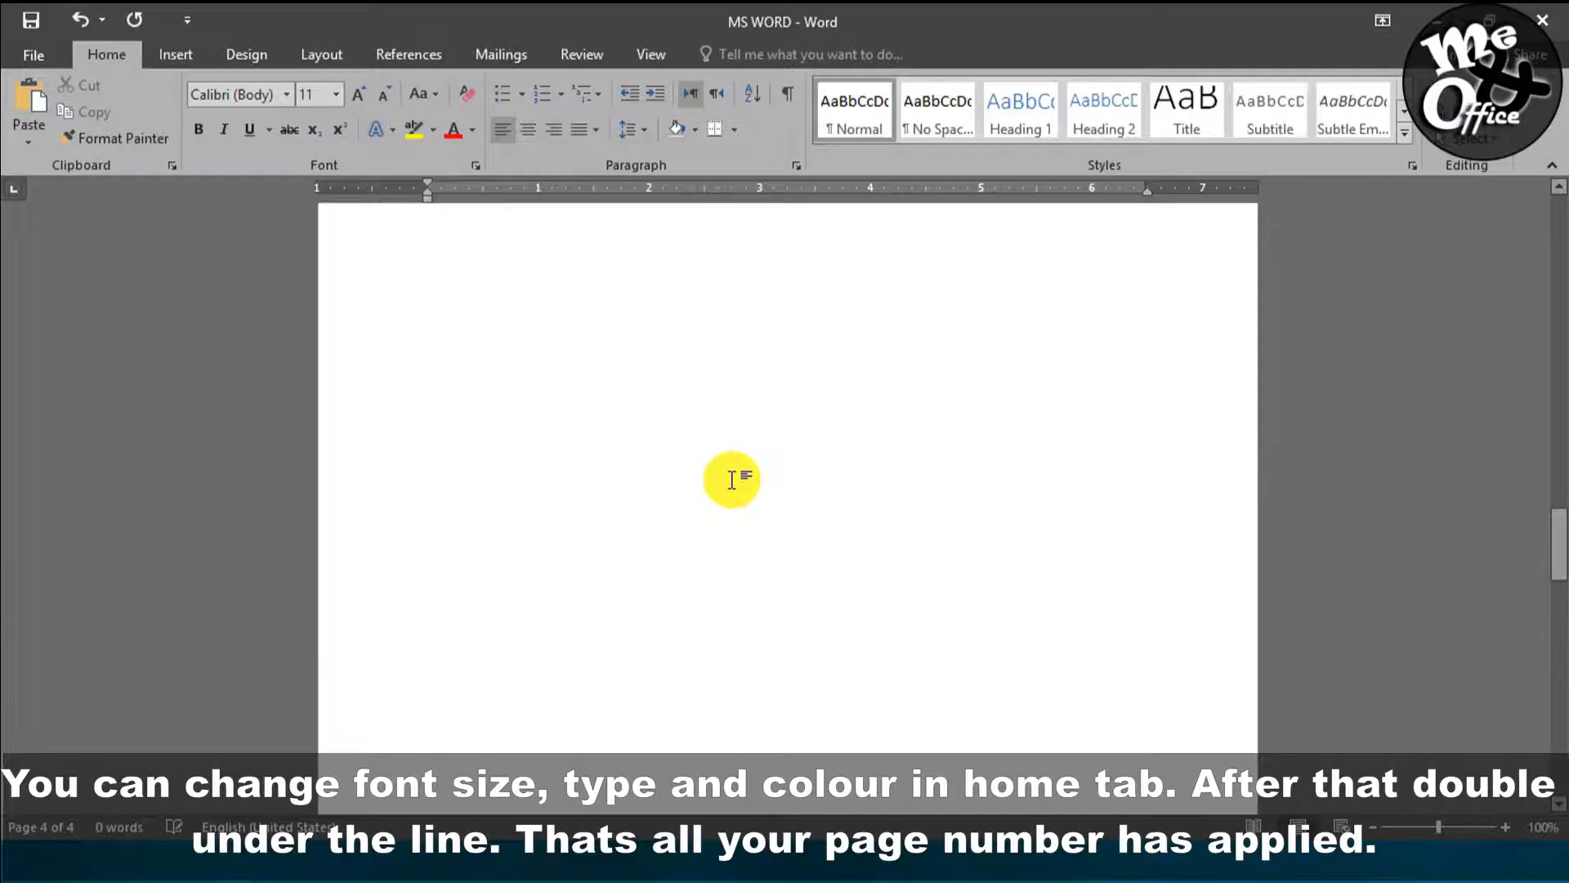
pyautogui.scroll(20, 733, 480)
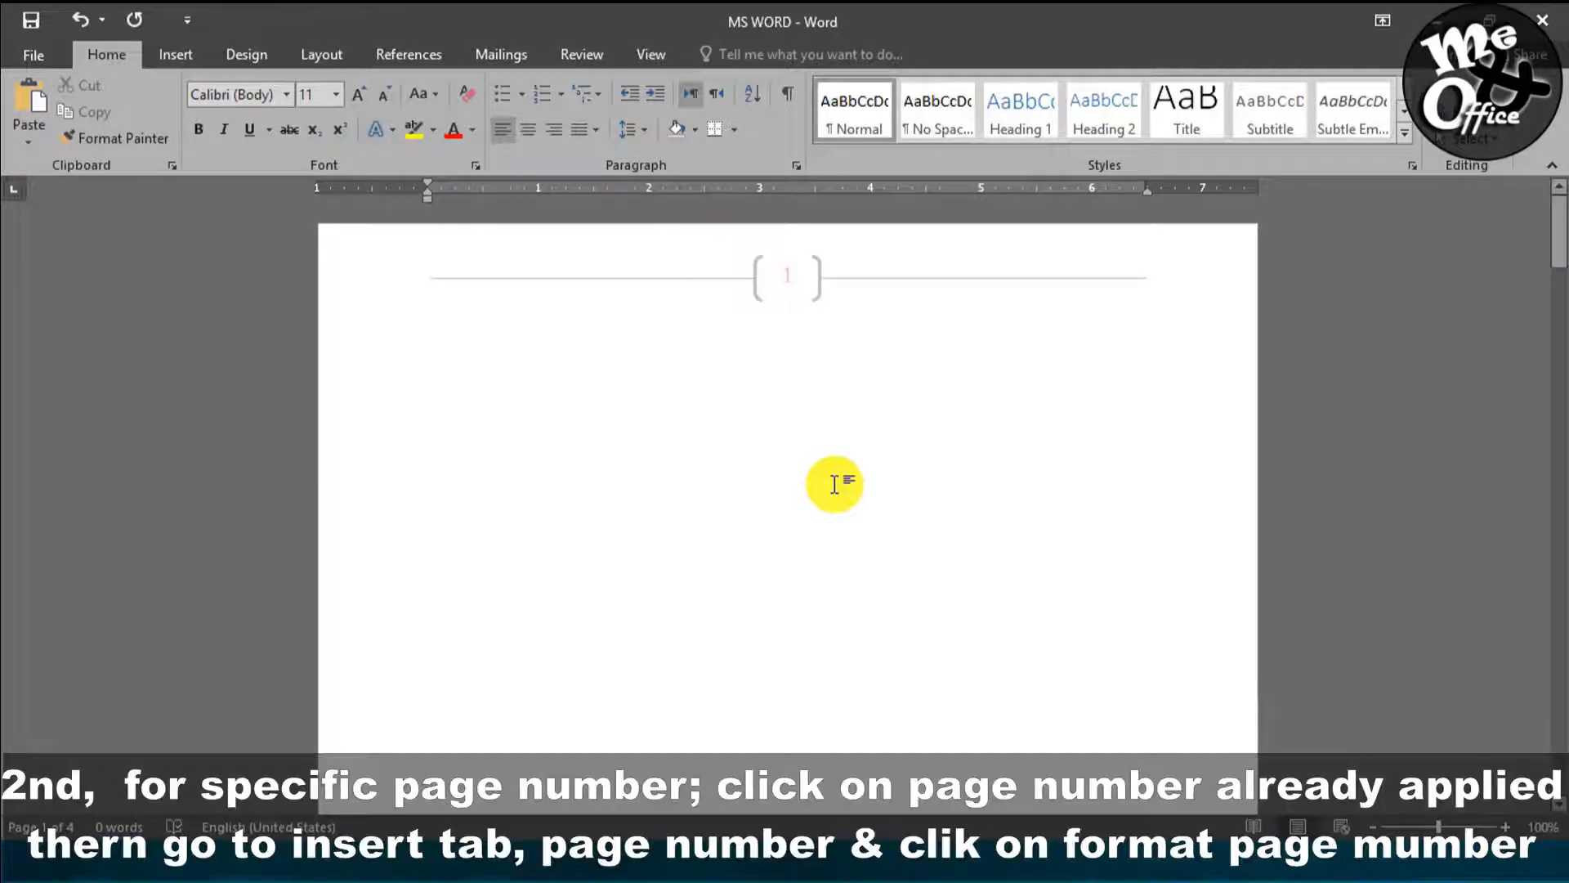
pyautogui.doubleClick(792, 277)
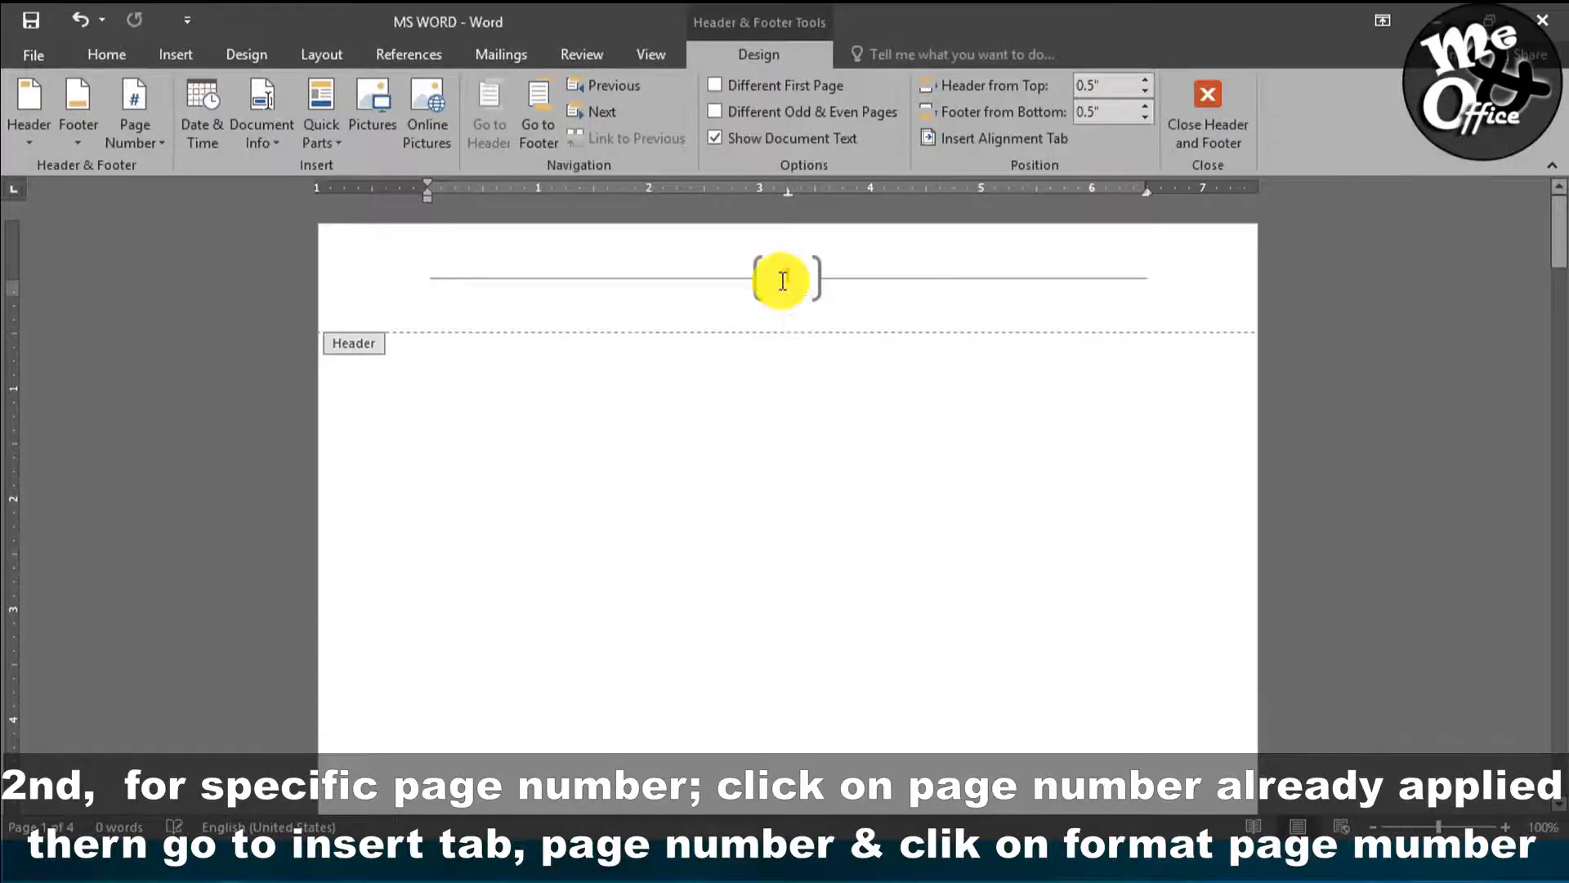
pyautogui.click(847, 296)
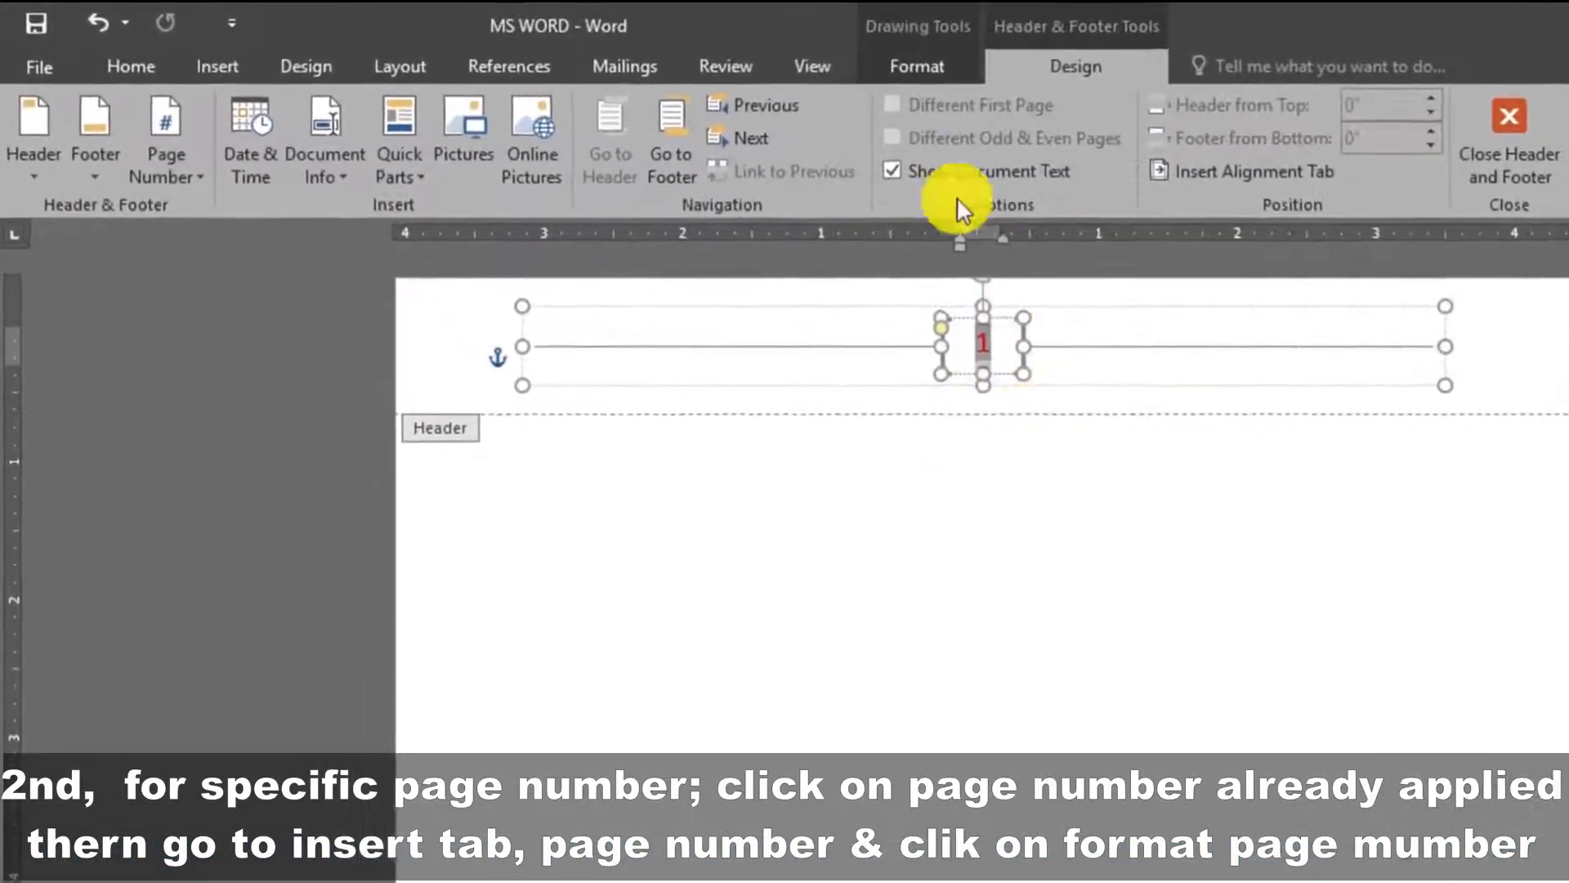
pyautogui.click(233, 72)
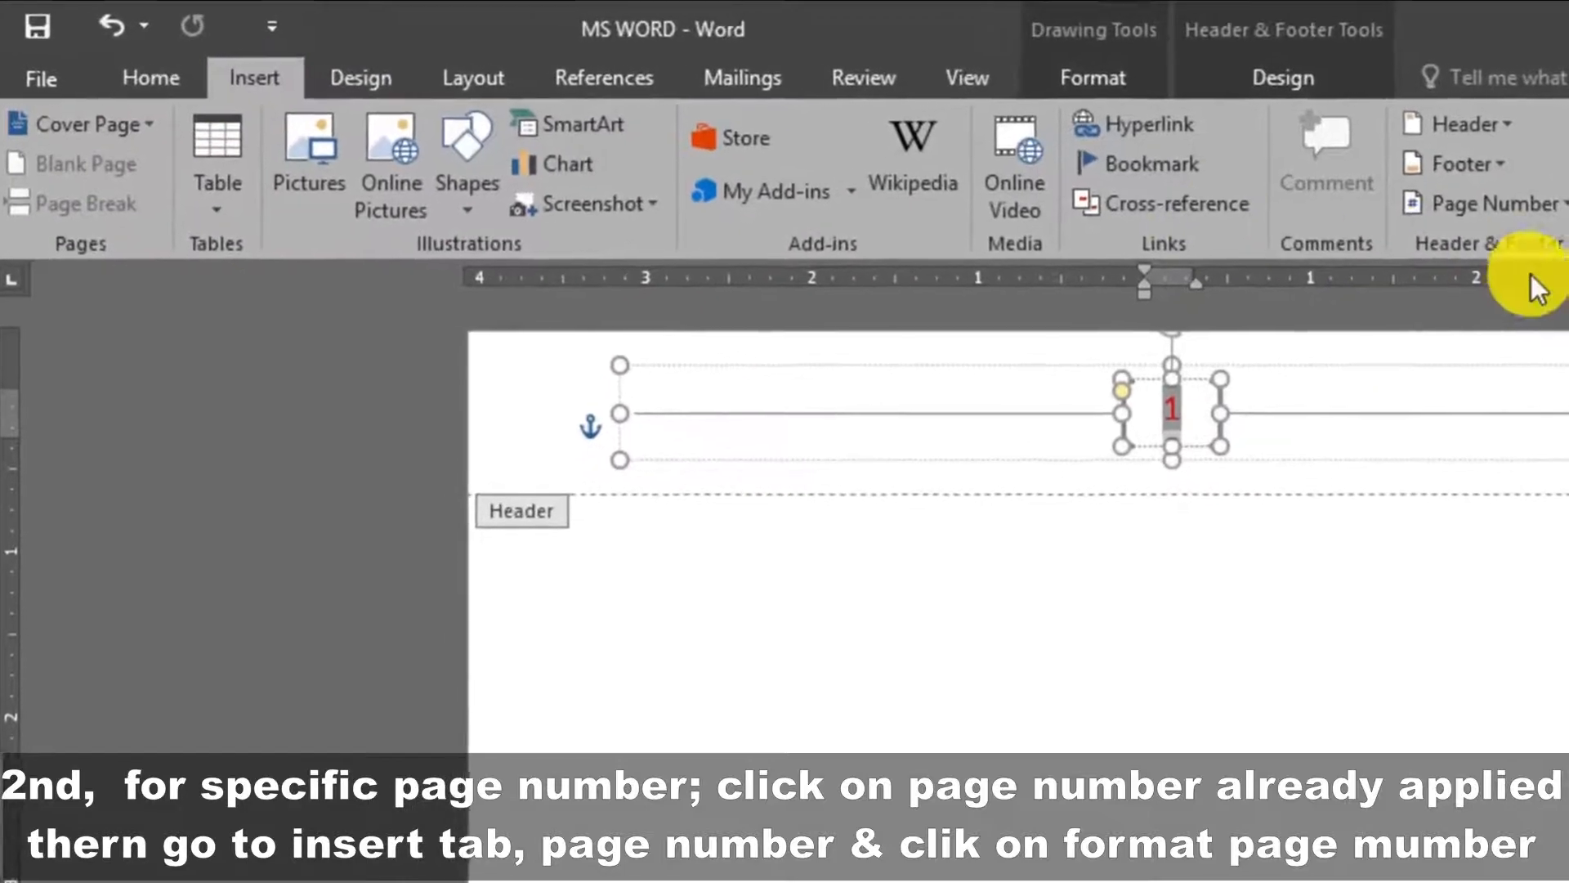
pyautogui.click(1510, 203)
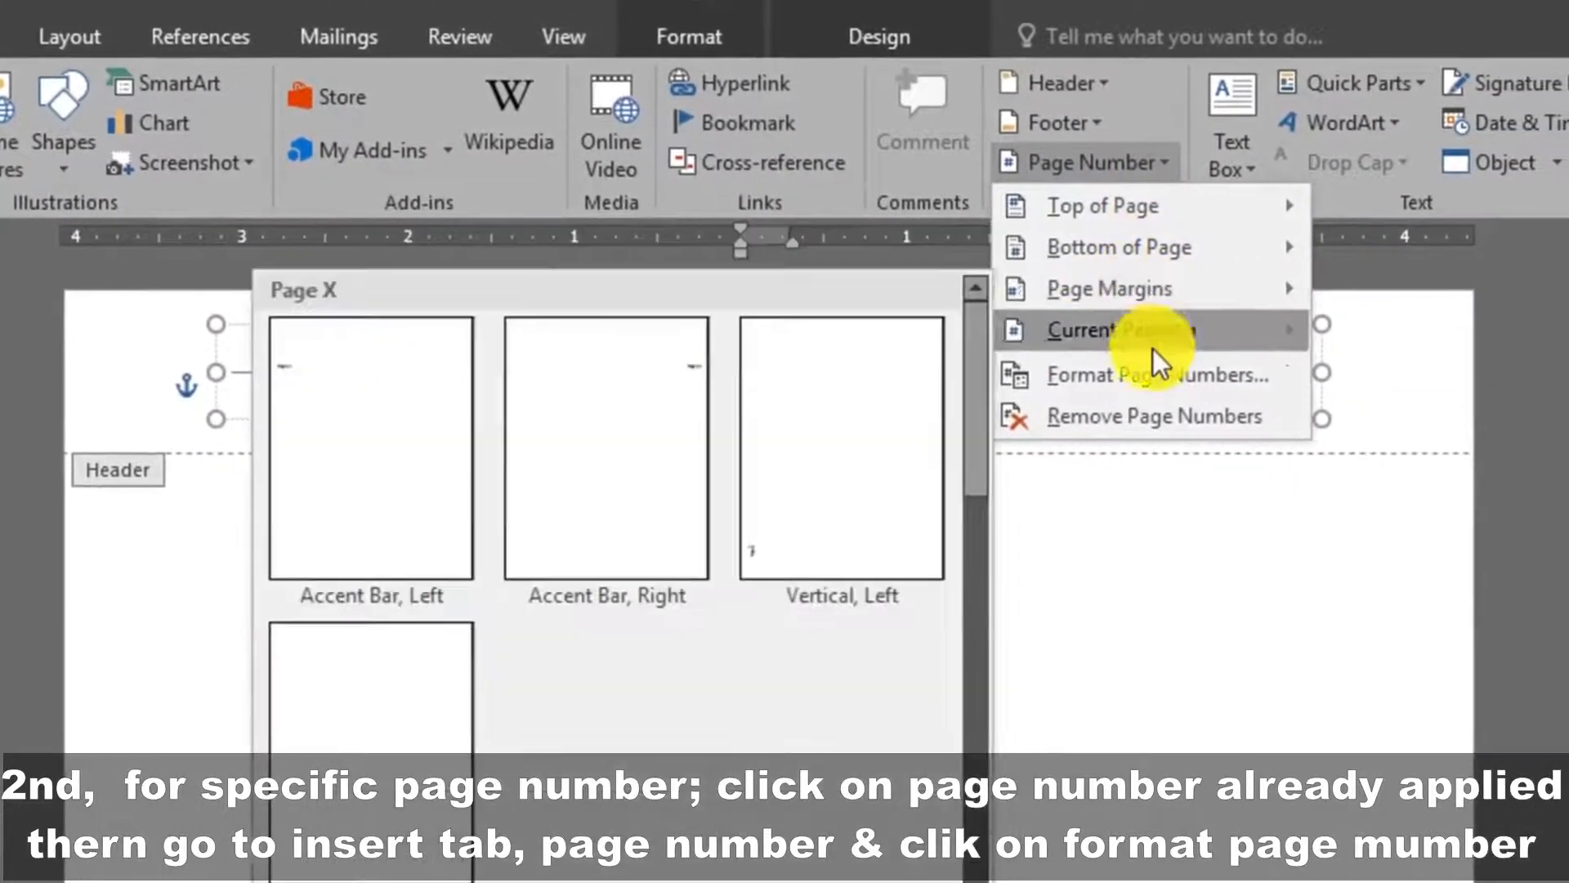
pyautogui.click(1151, 378)
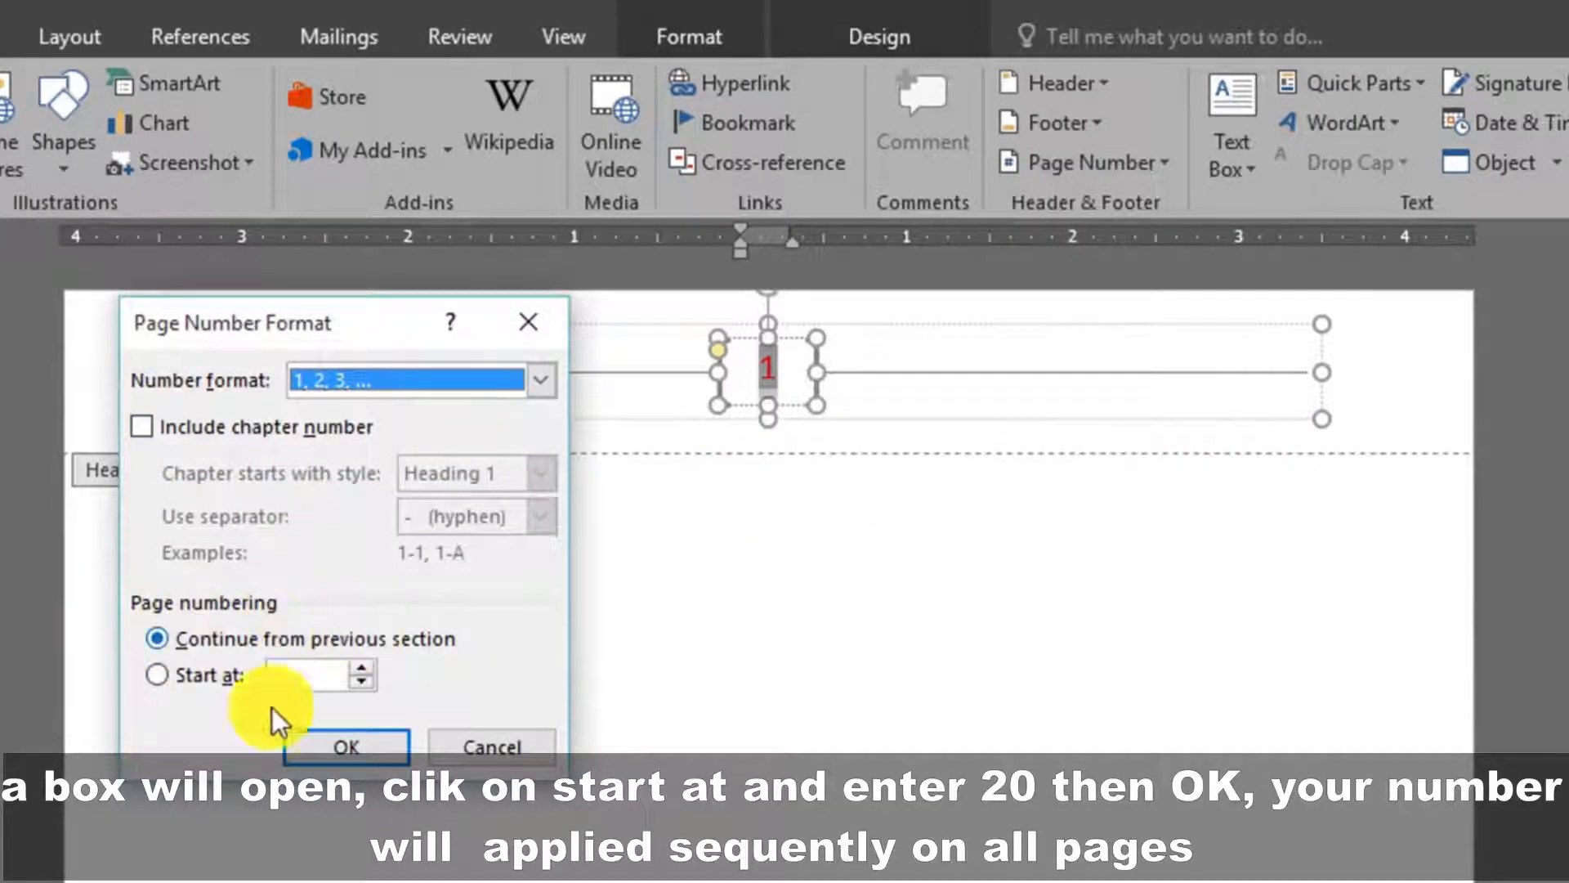
pyautogui.click(160, 683)
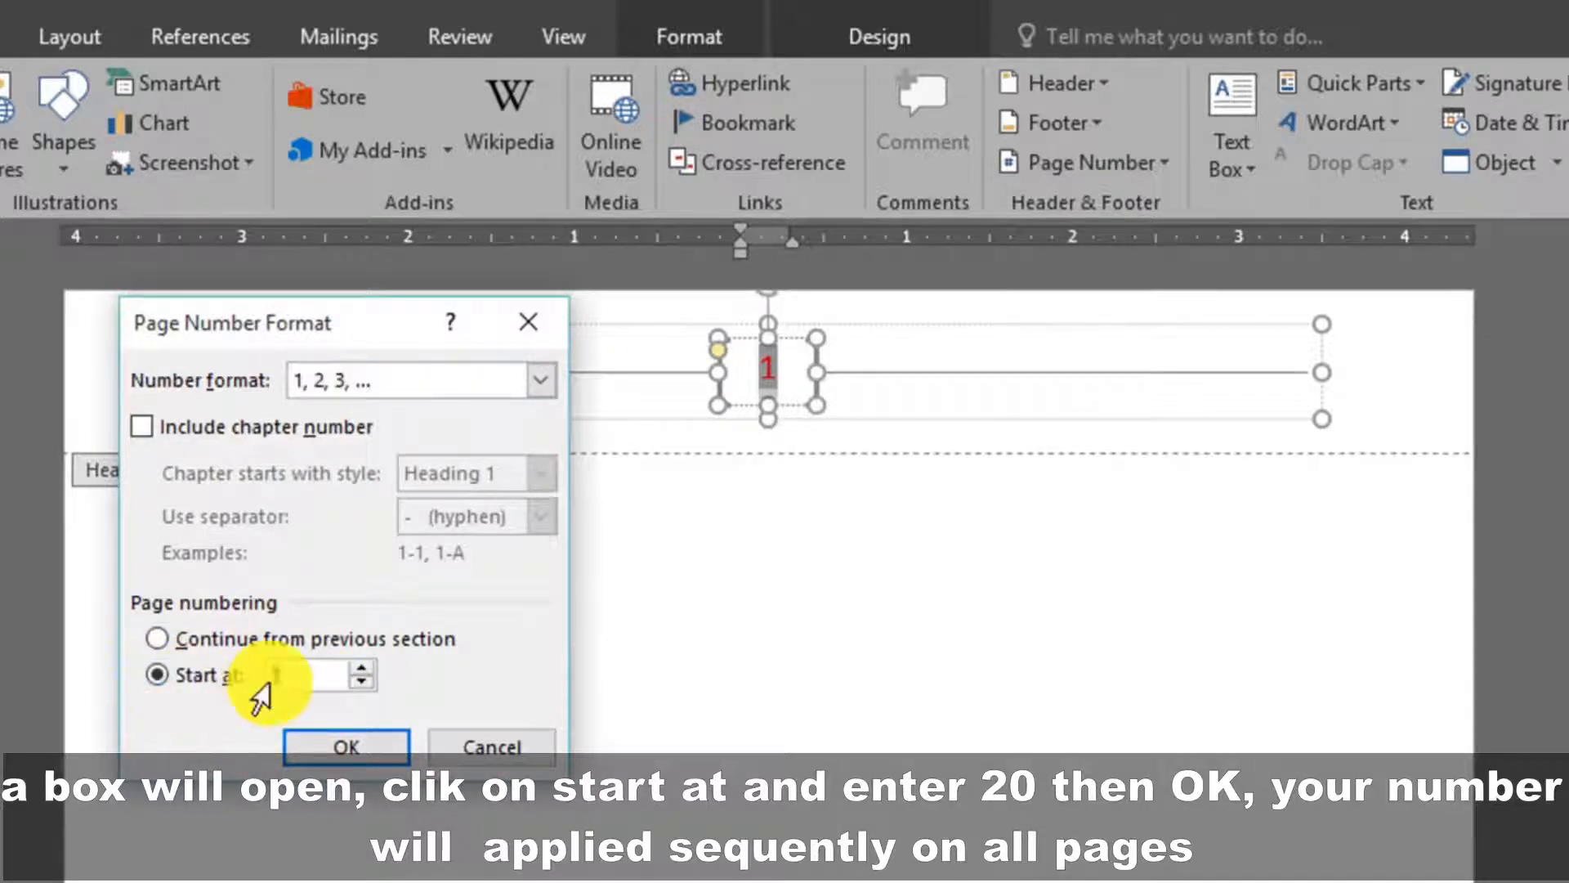
pyautogui.write('20')
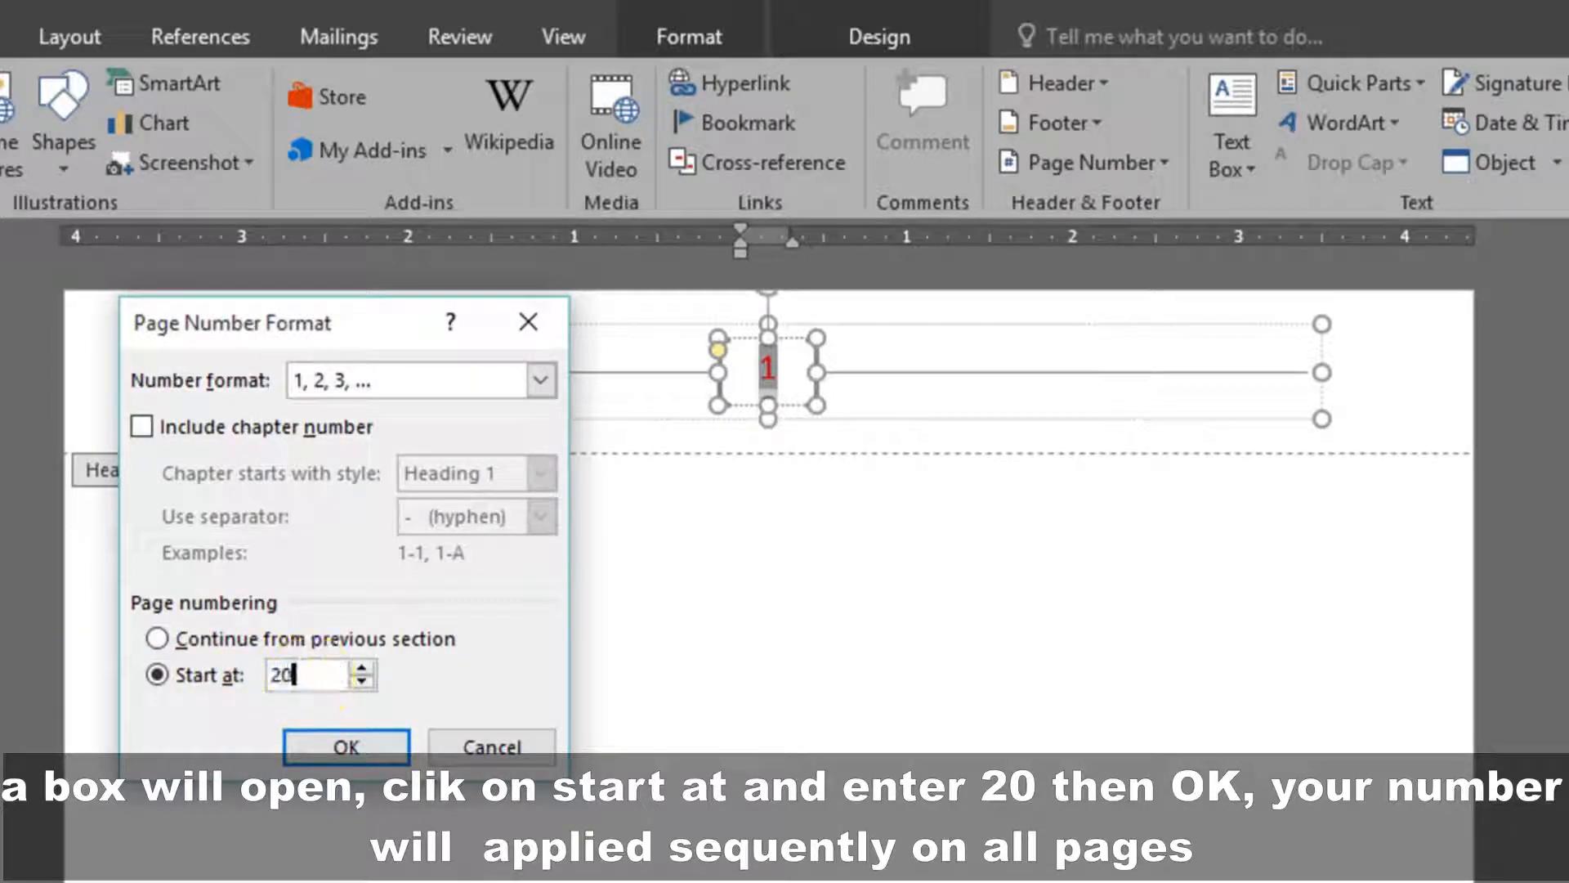
pyautogui.click(390, 750)
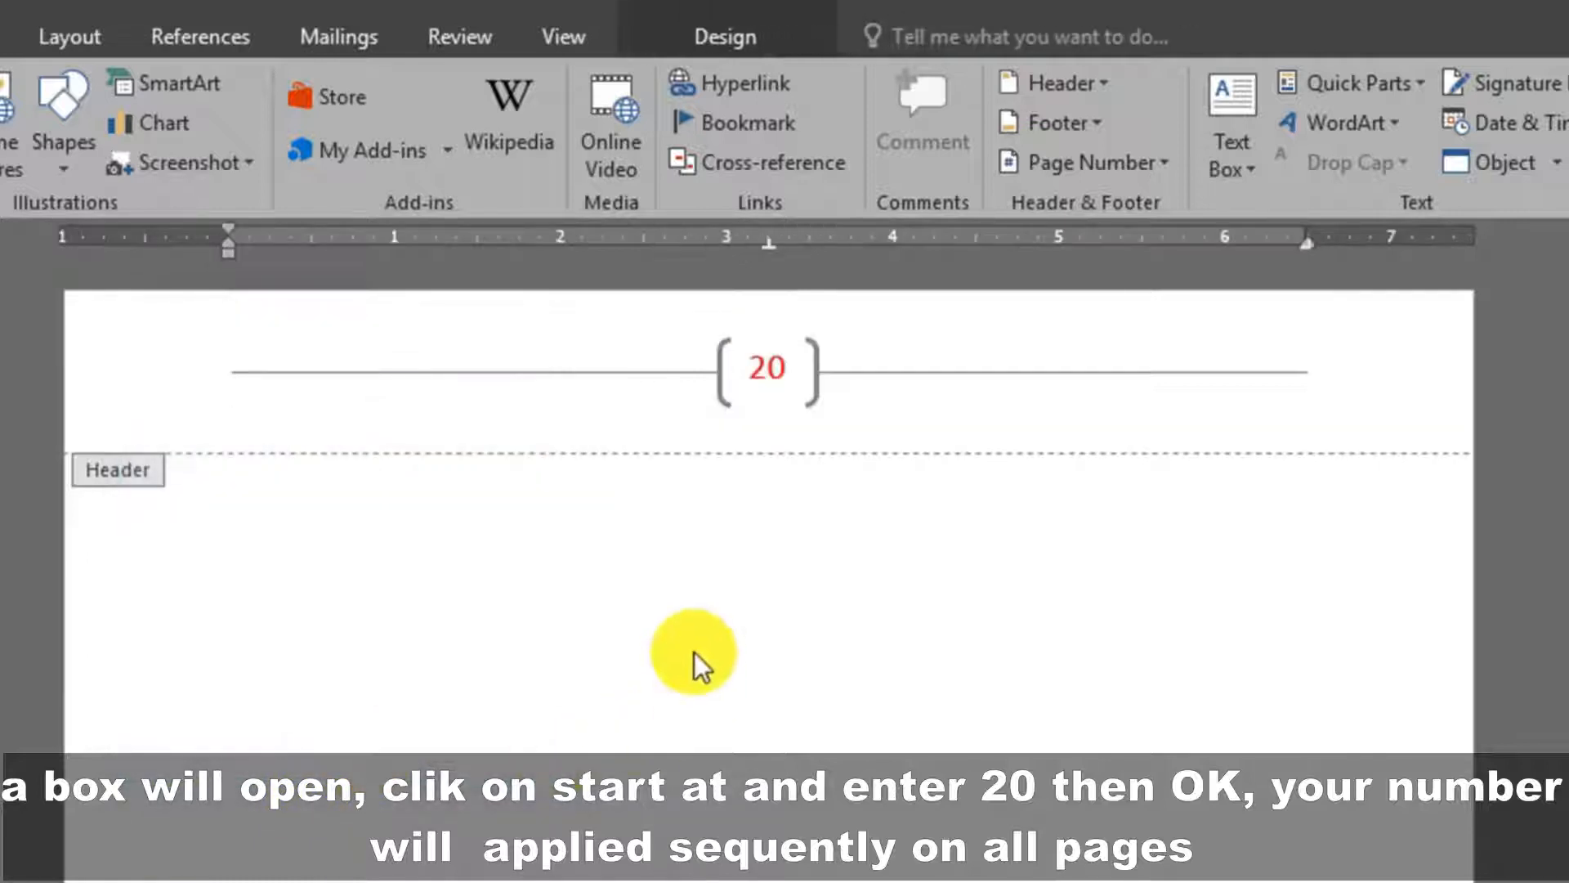
pyautogui.doubleClick(694, 647)
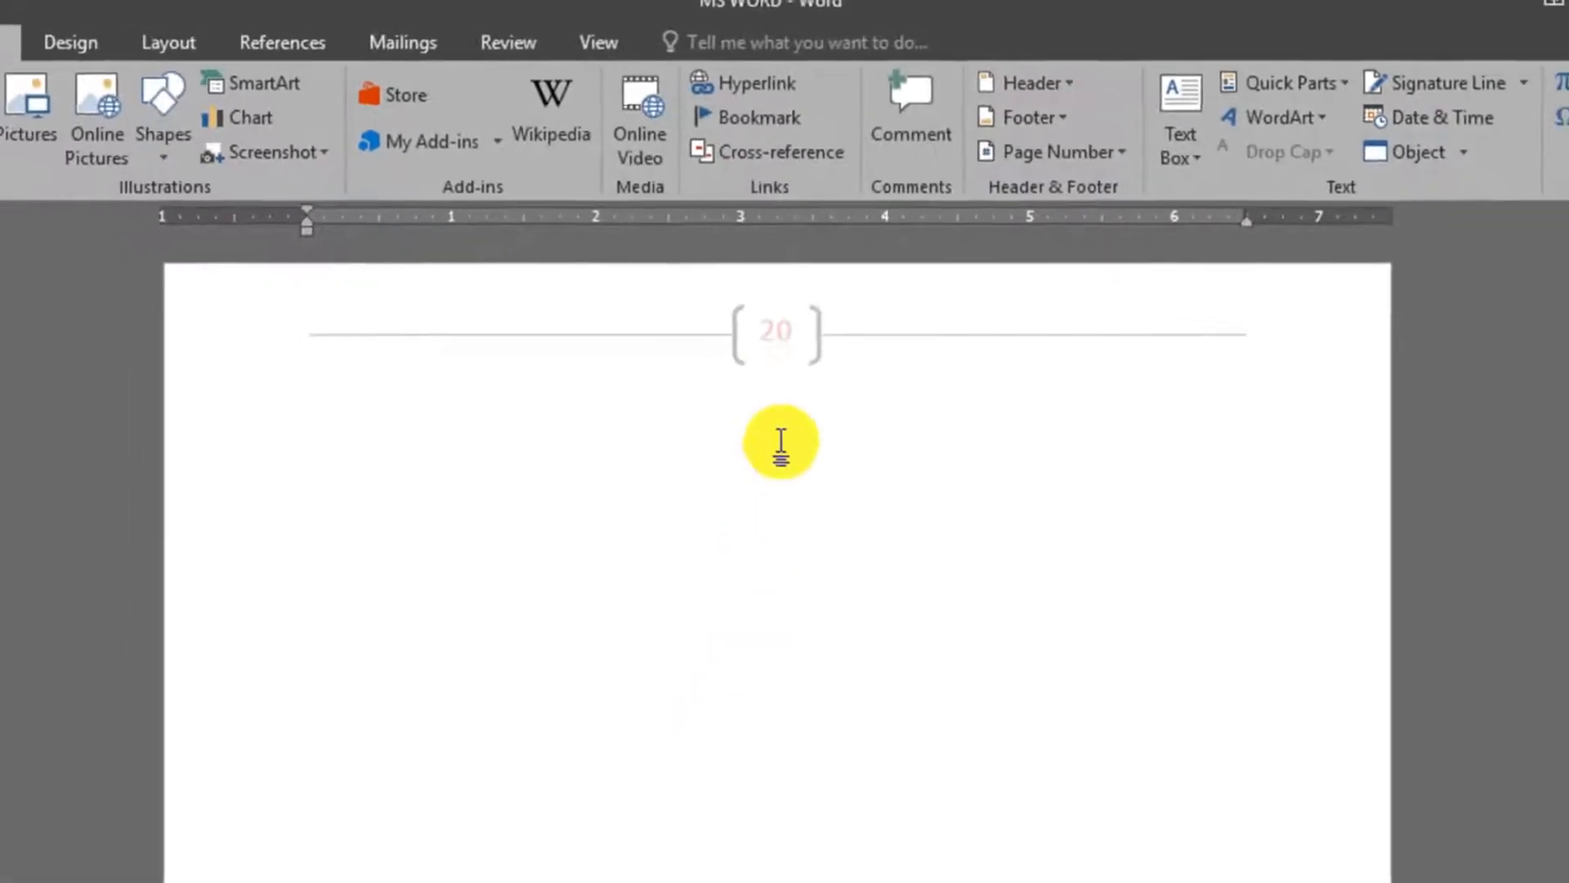
# Step: Examine the page numbers in the headers across the document's pages
pyautogui.scroll(-20, 712, 427)
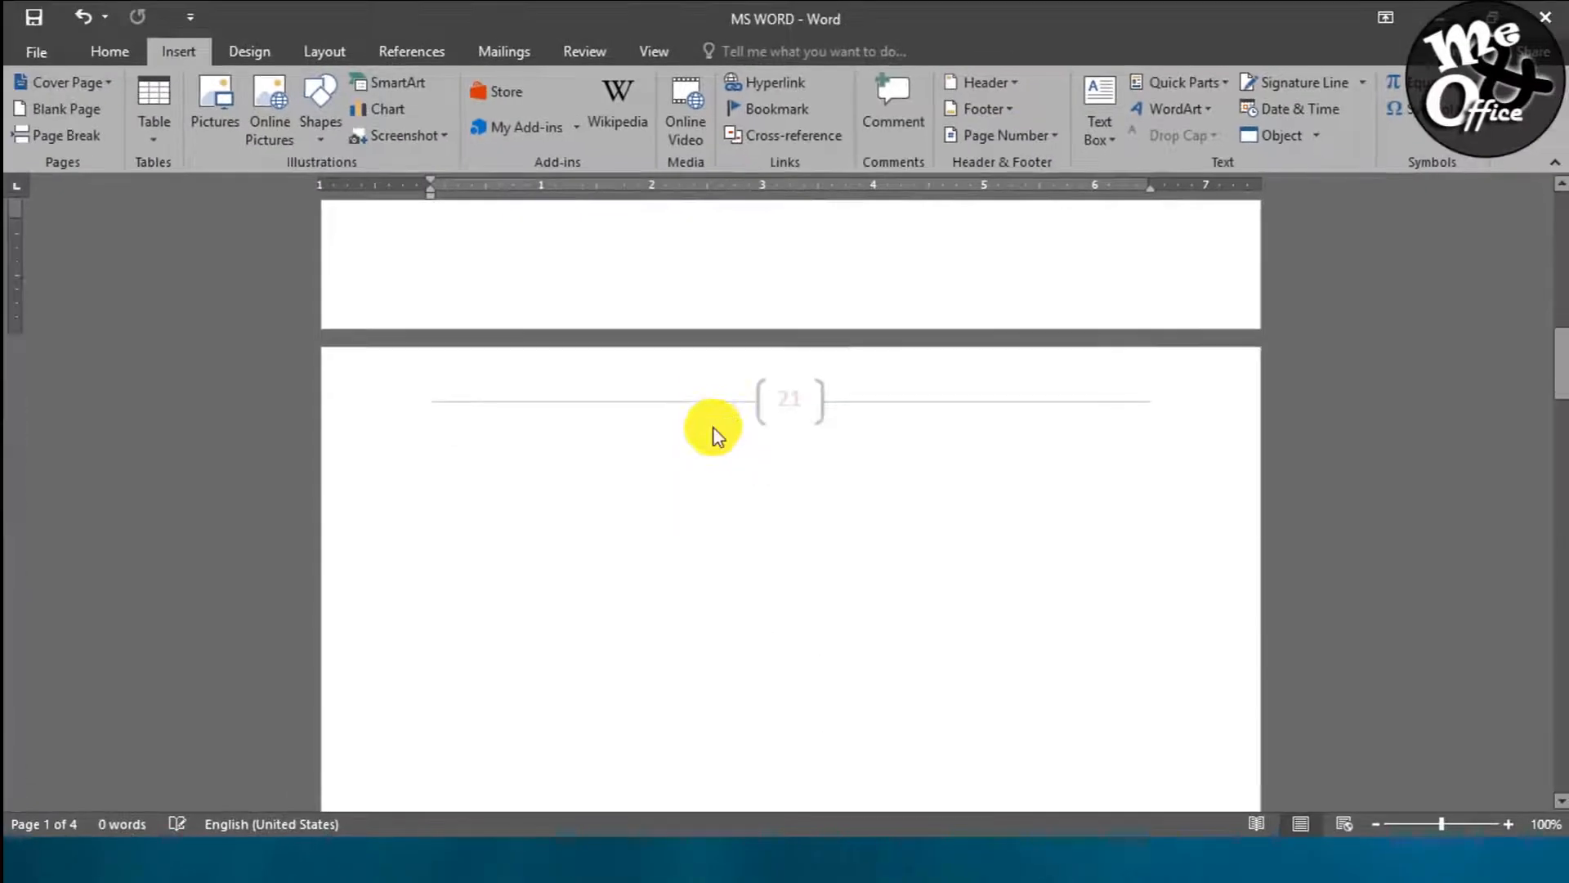
pyautogui.scroll(-1, 716, 427)
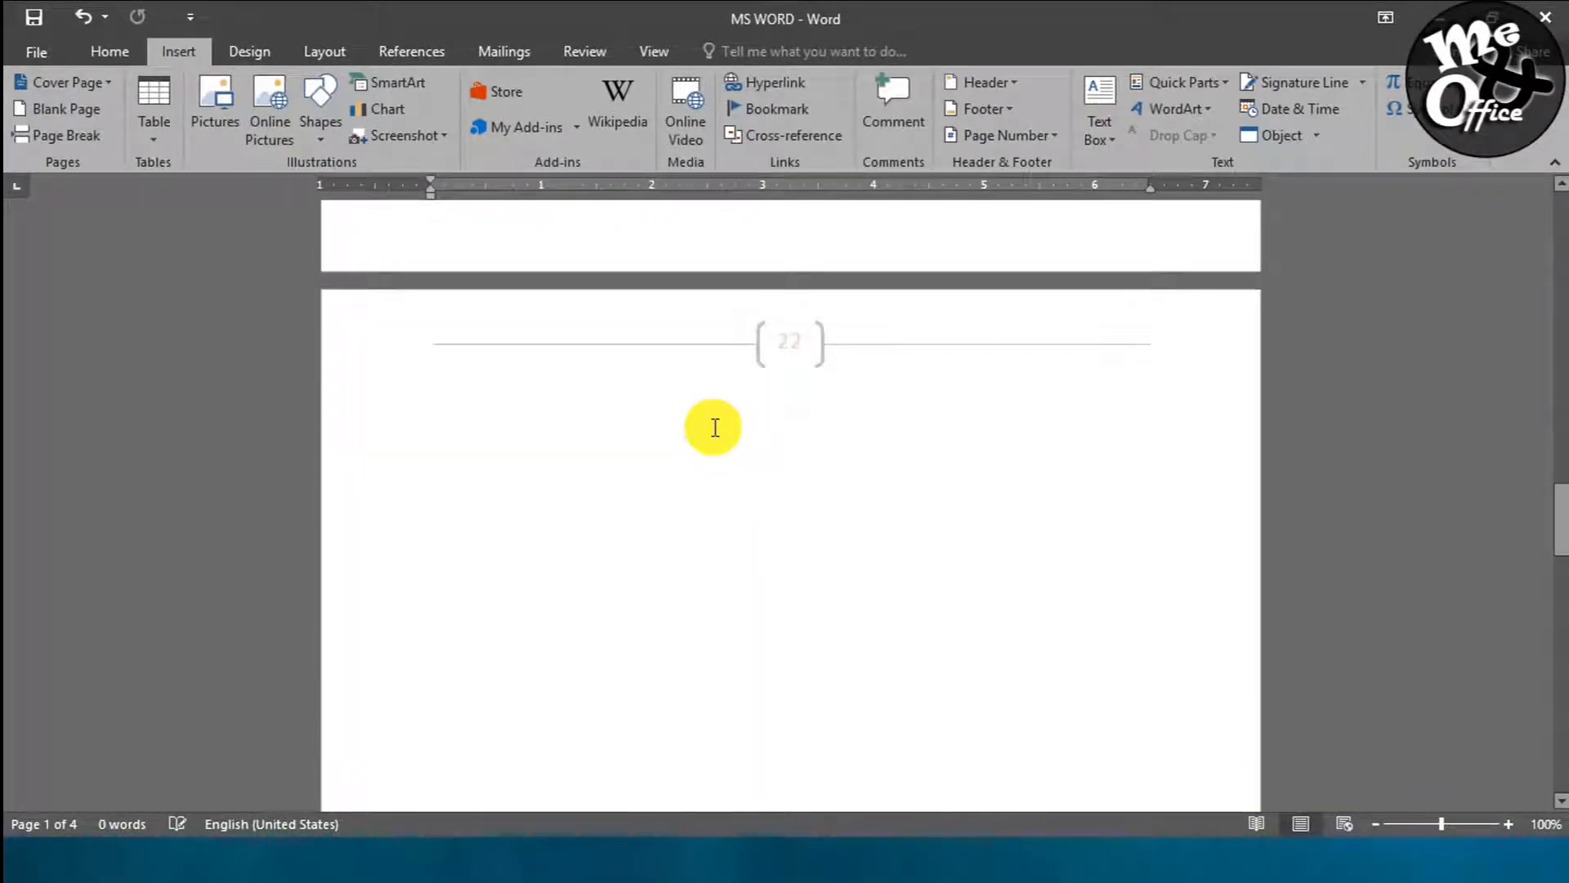
pyautogui.scroll(10, 715, 426)
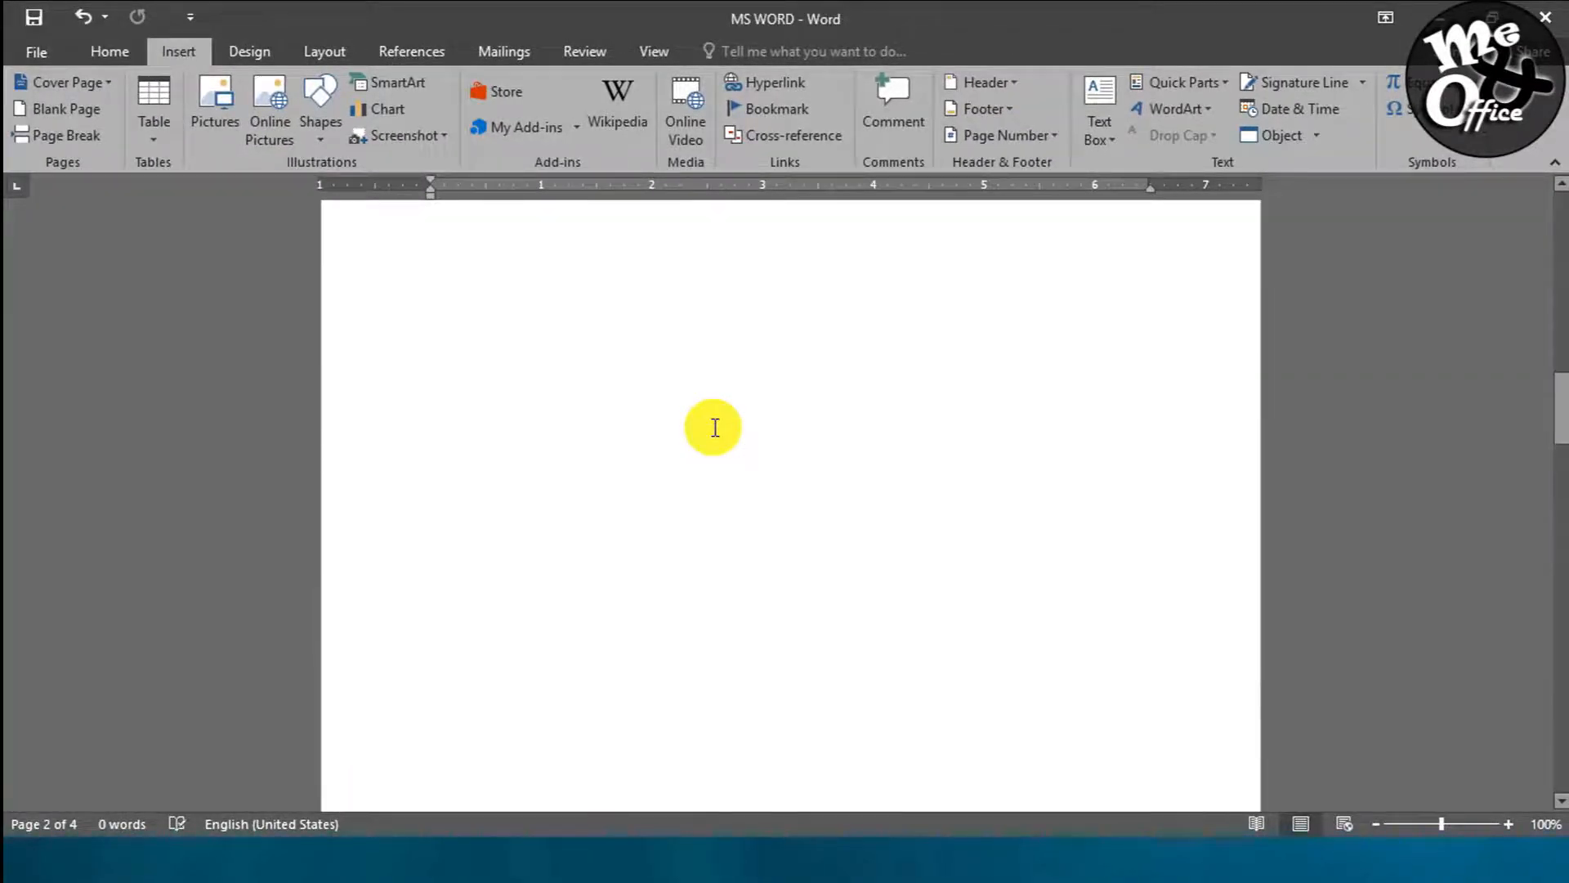
pyautogui.hotkey('ctrl', 'Home')
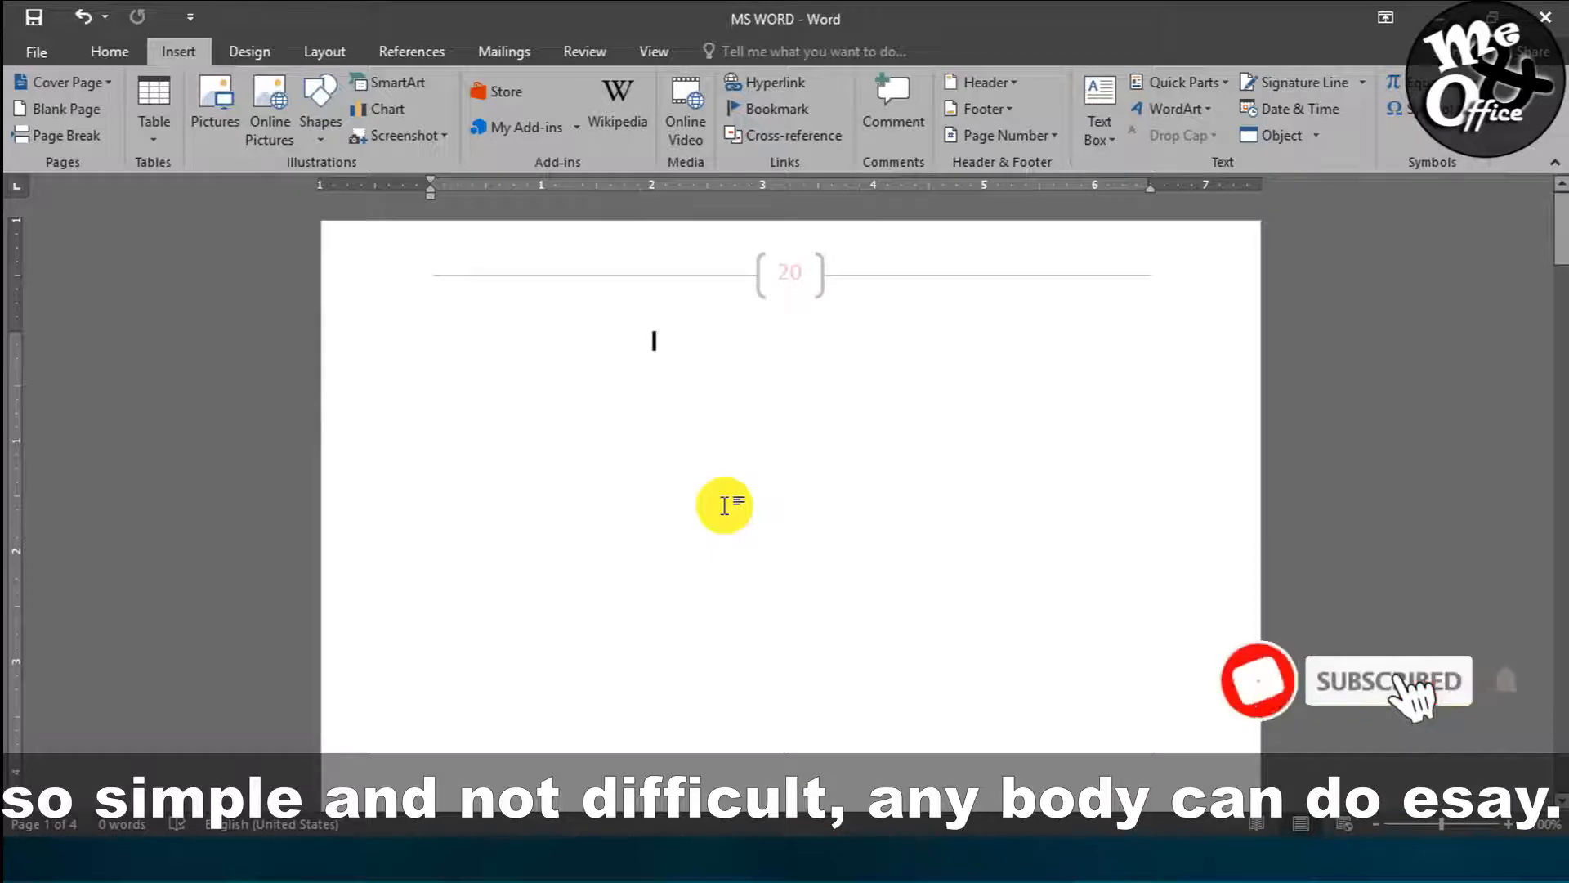
pyautogui.scroll(-10, 732, 463)
pyautogui.scroll(-5, 726, 507)
pyautogui.scroll(2, 727, 515)
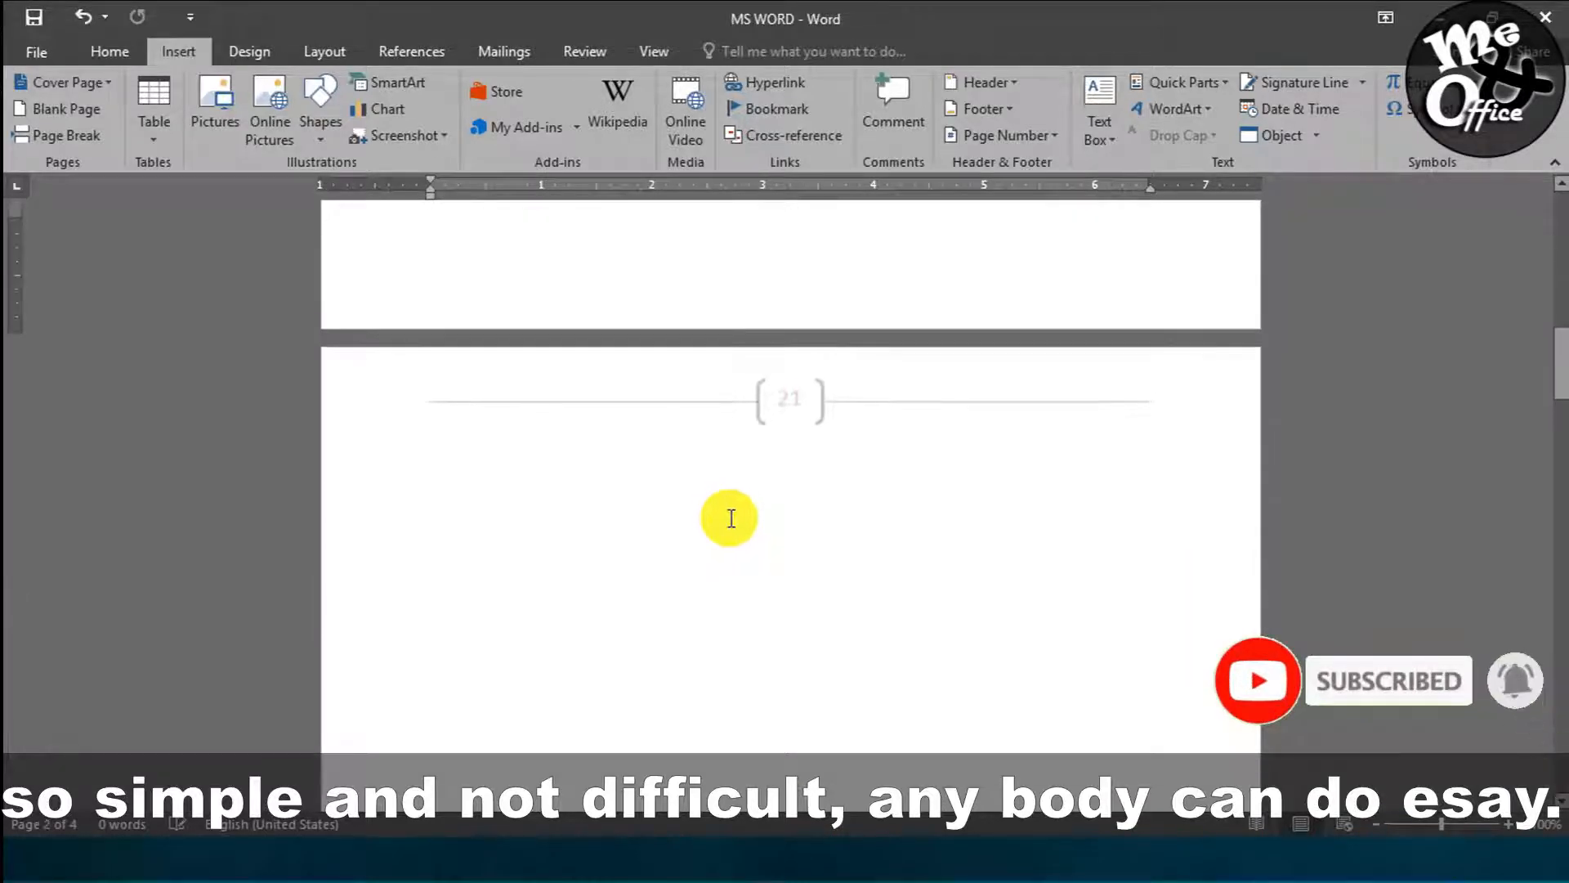
pyautogui.scroll(-2, 727, 517)
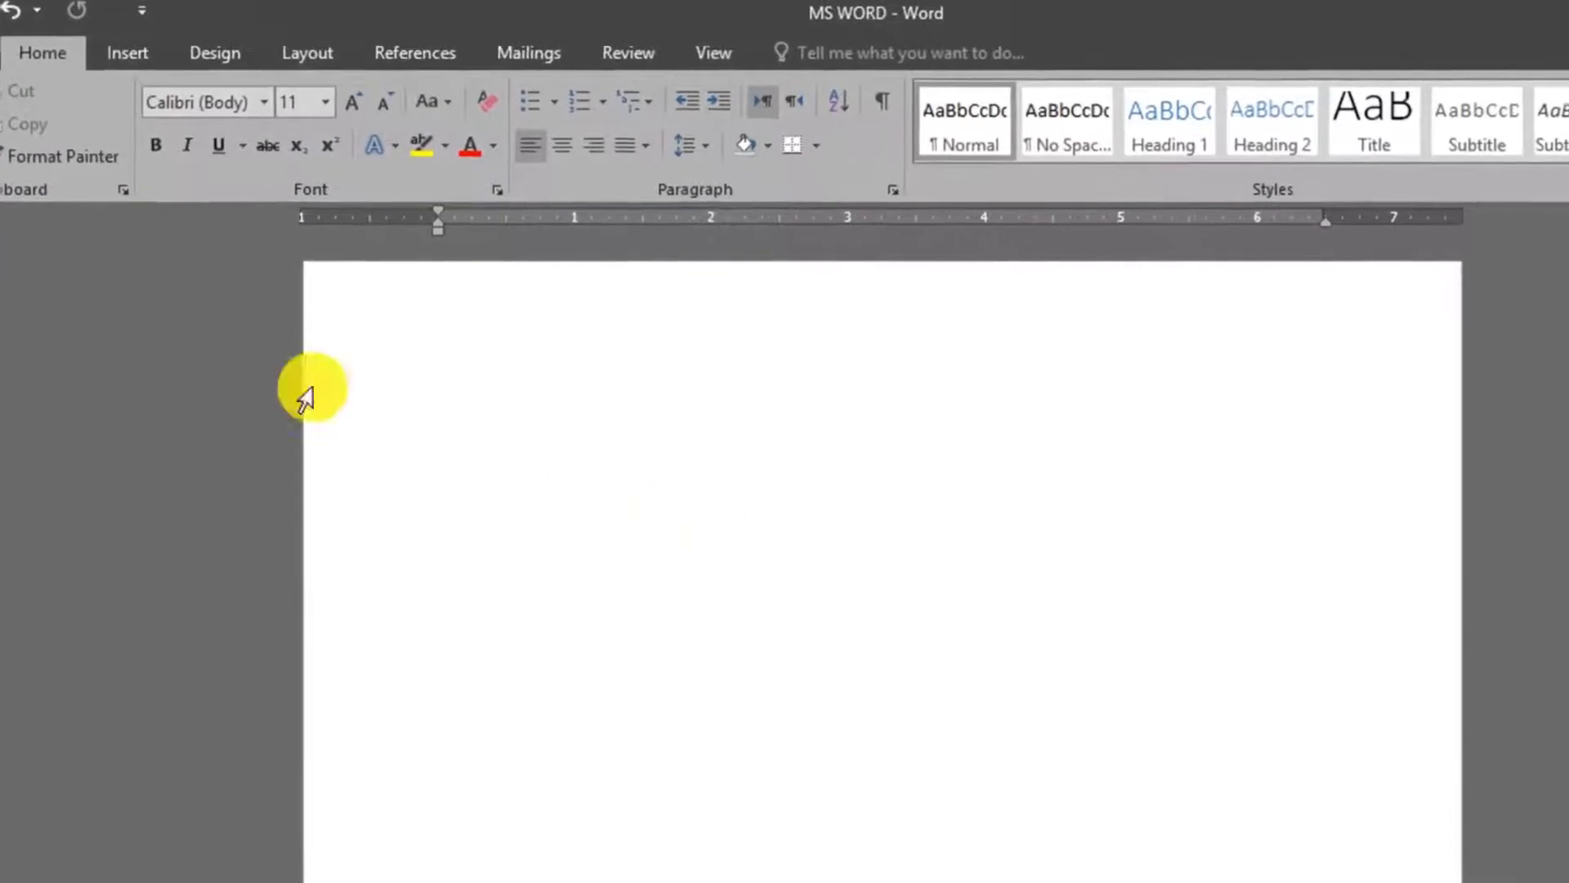
# Step: Insert the built-in Facet (Even Page) header into the blank document
pyautogui.click(128, 52)
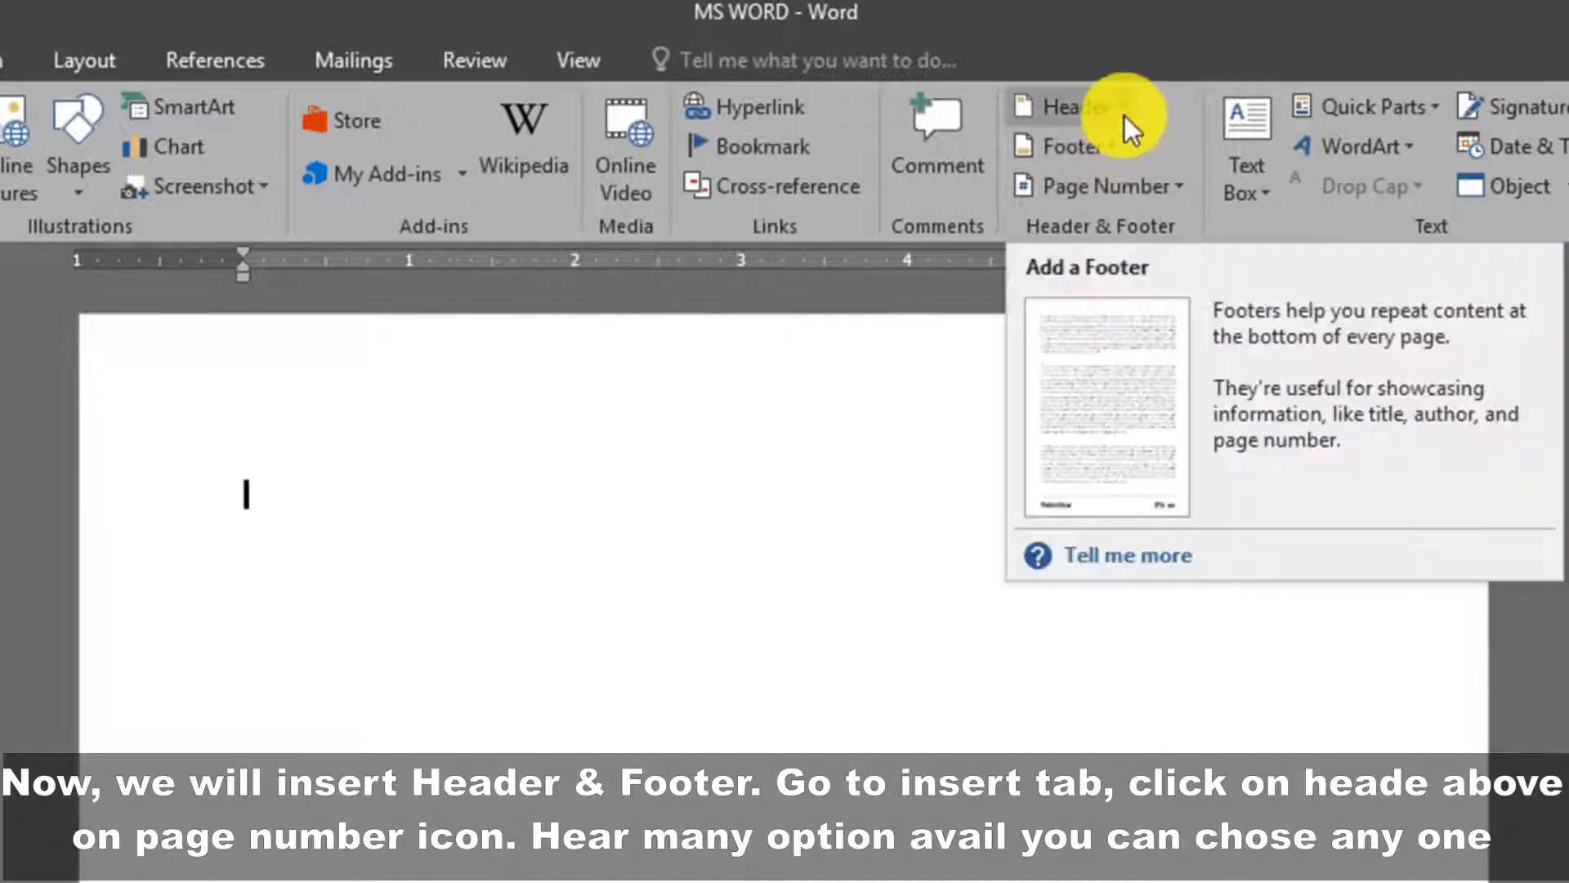
pyautogui.click(1119, 111)
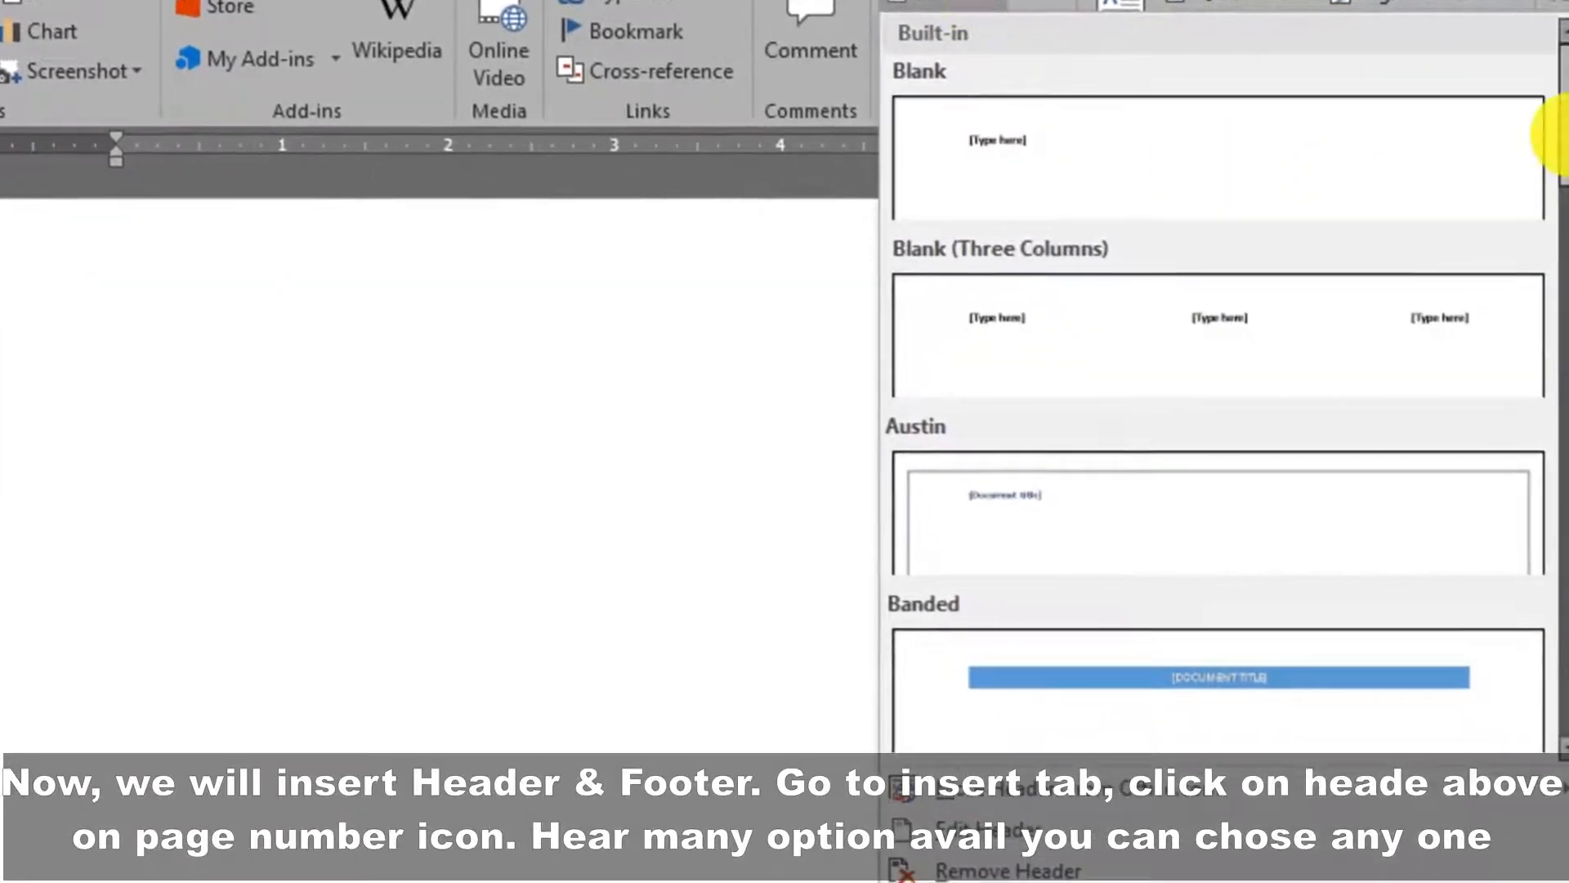
pyautogui.moveTo(1563, 106); pyautogui.dragTo(1544, 231)
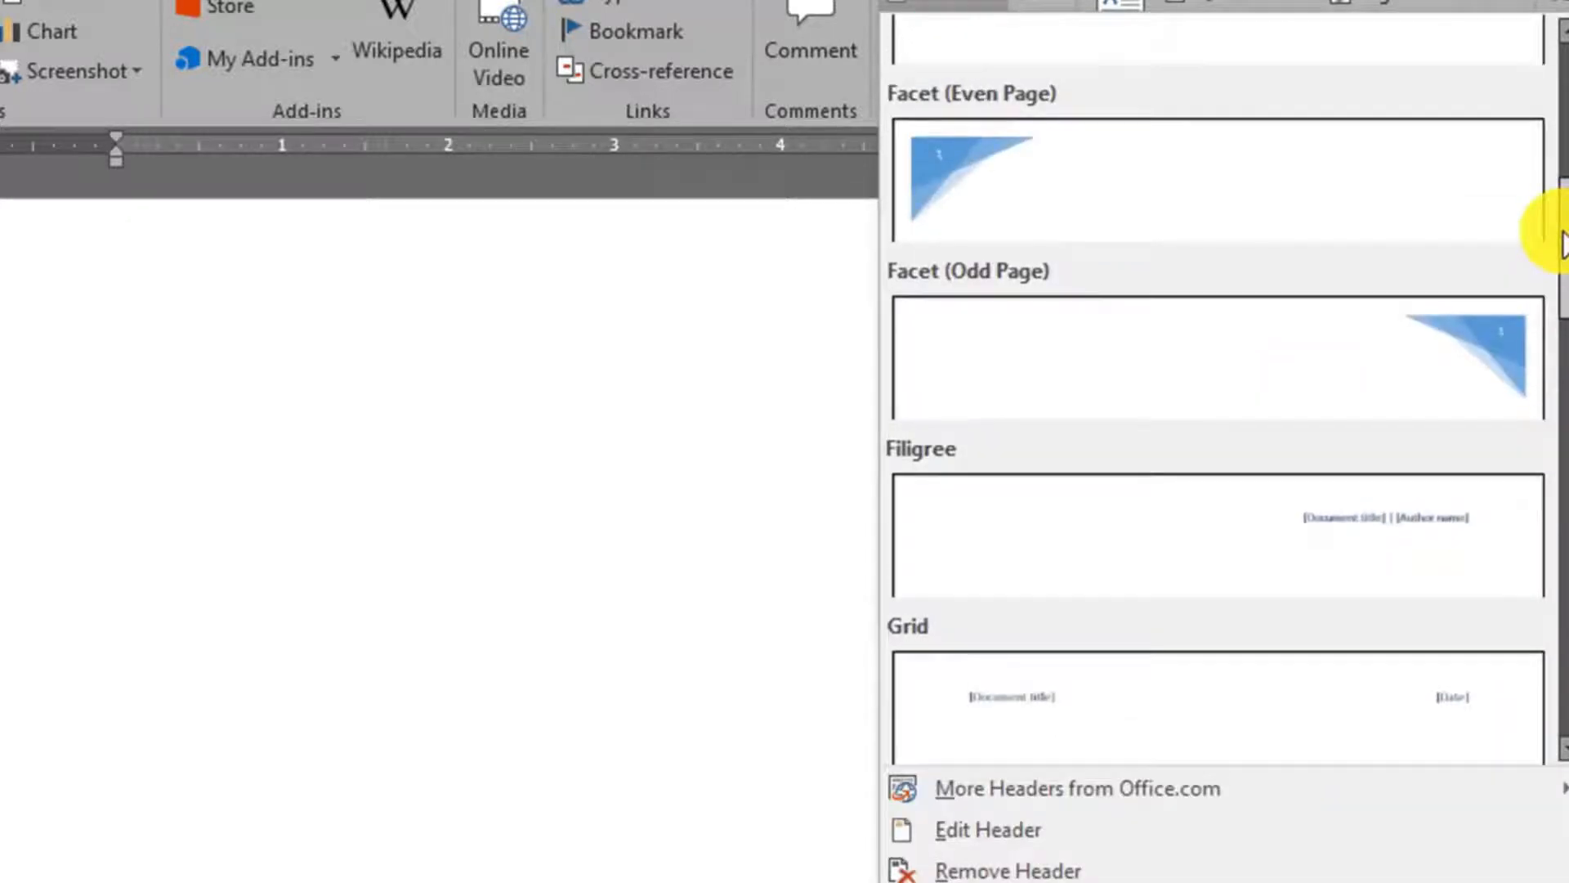
pyautogui.click(1092, 188)
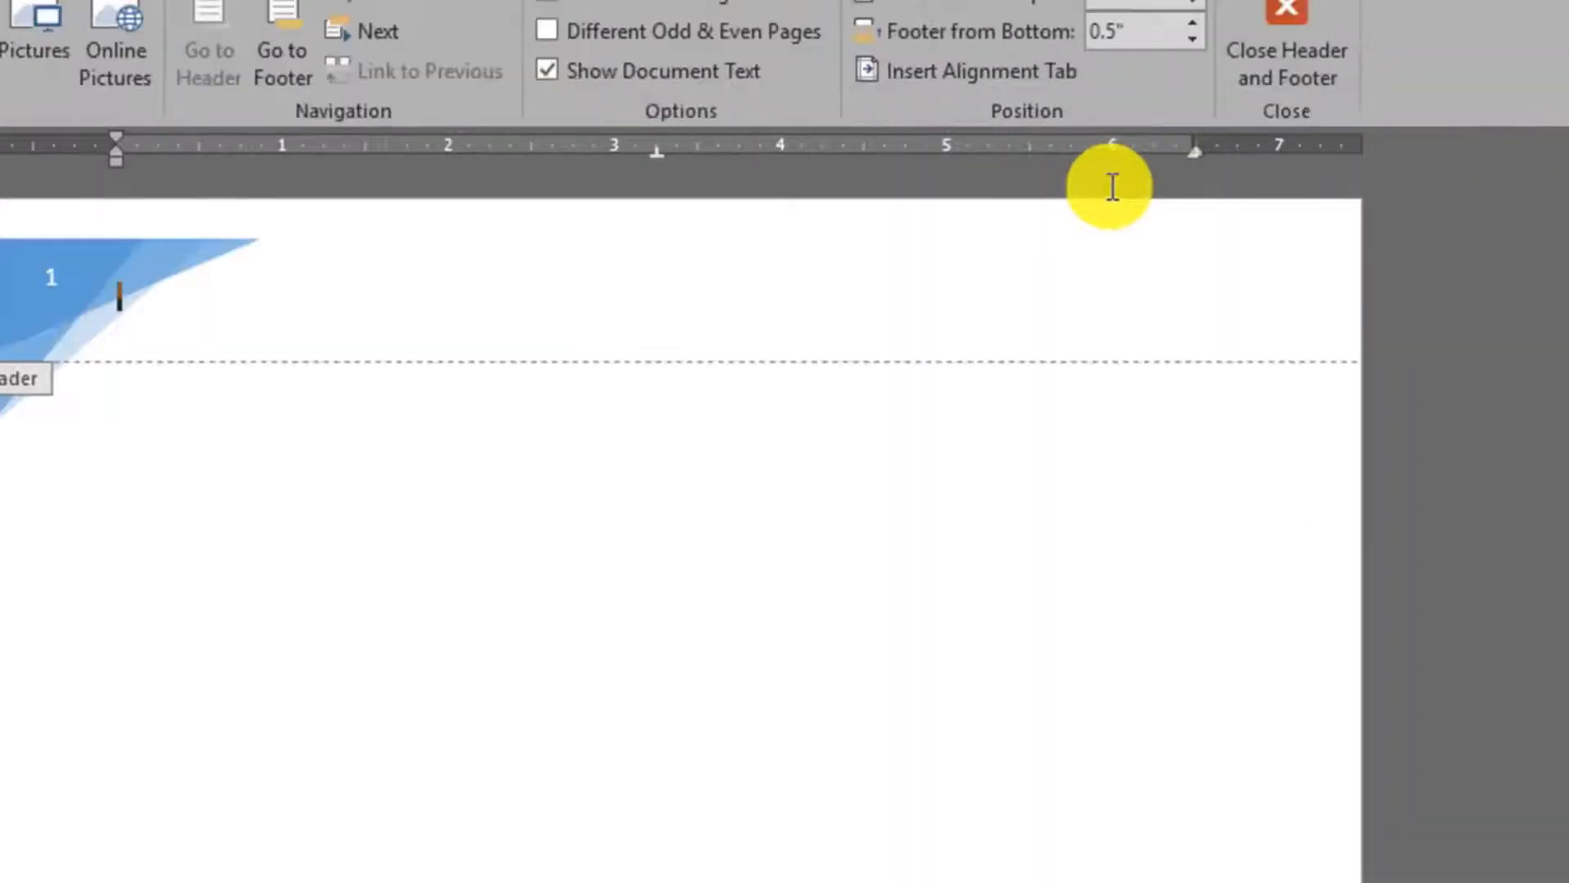
# Step: Widen the blue header graphic to about the 6-inch ruler mark and make it slightly taller
pyautogui.click(183, 297)
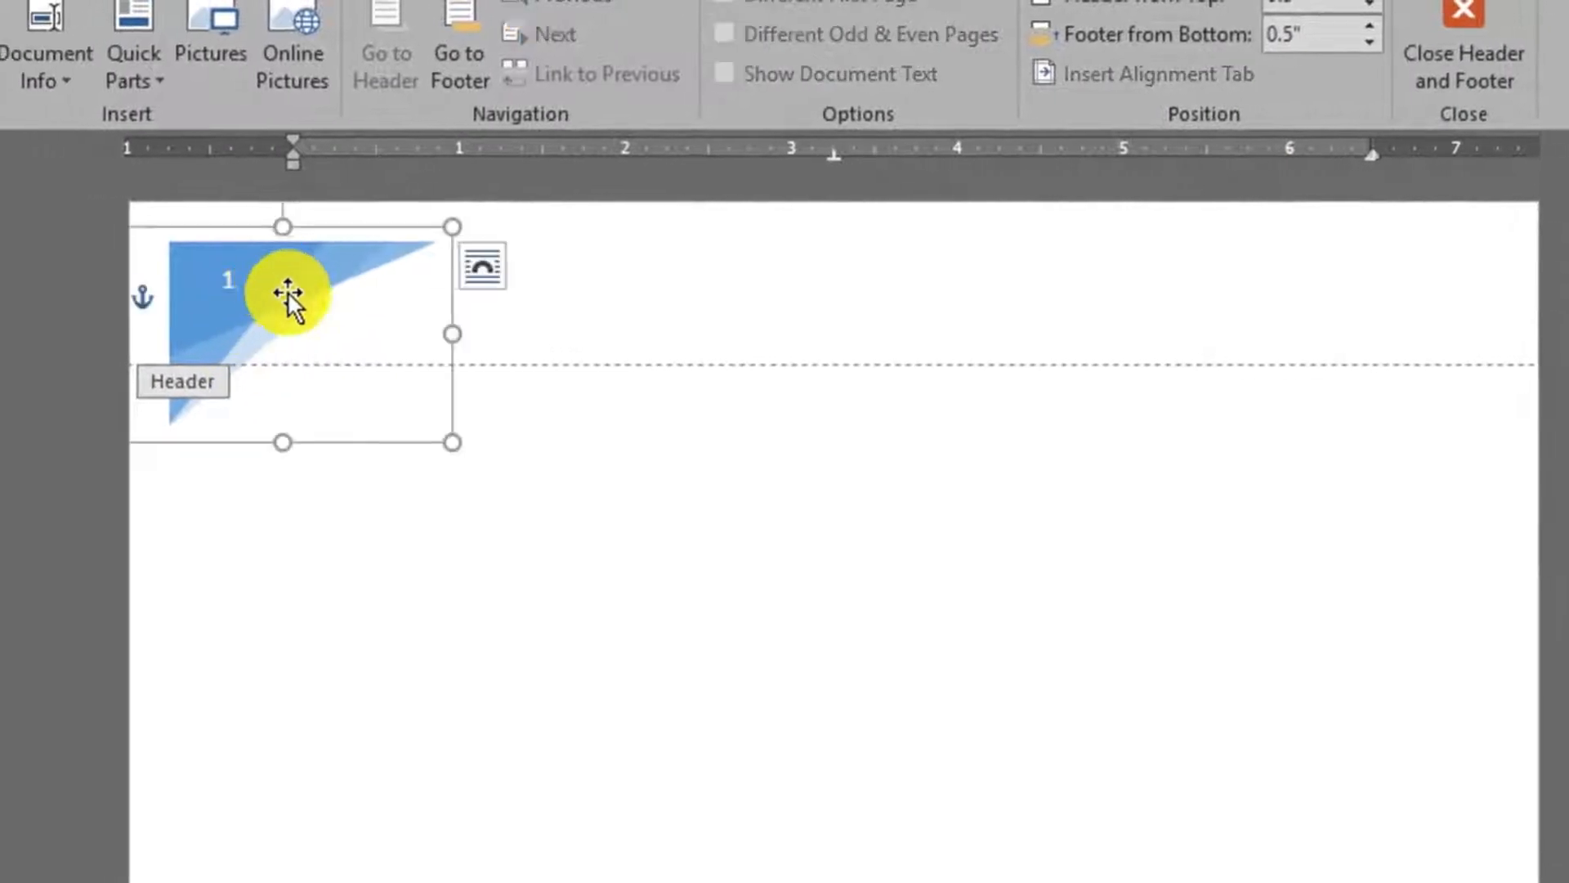
pyautogui.moveTo(452, 333); pyautogui.dragTo(1278, 334)
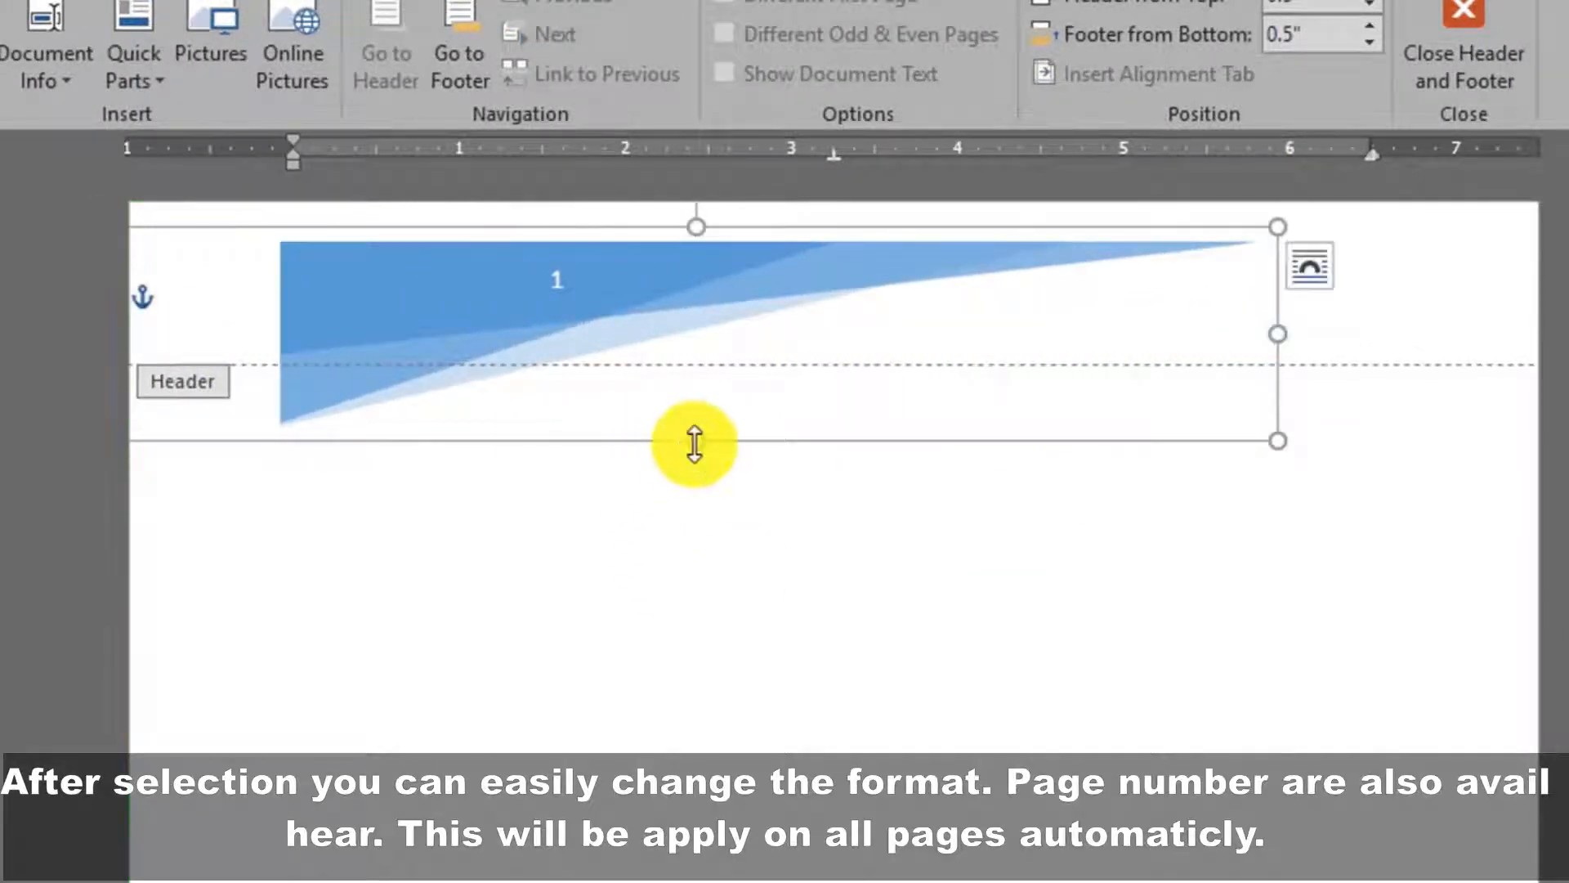
pyautogui.moveTo(695, 443)
pyautogui.mouseDown()
pyautogui.moveTo(686, 567)
pyautogui.moveTo(673, 326)
pyautogui.moveTo(690, 456)
pyautogui.mouseUp()
# Step: Return from the header's page number to the document body and check the header graphic across the pages
pyautogui.click(550, 305)
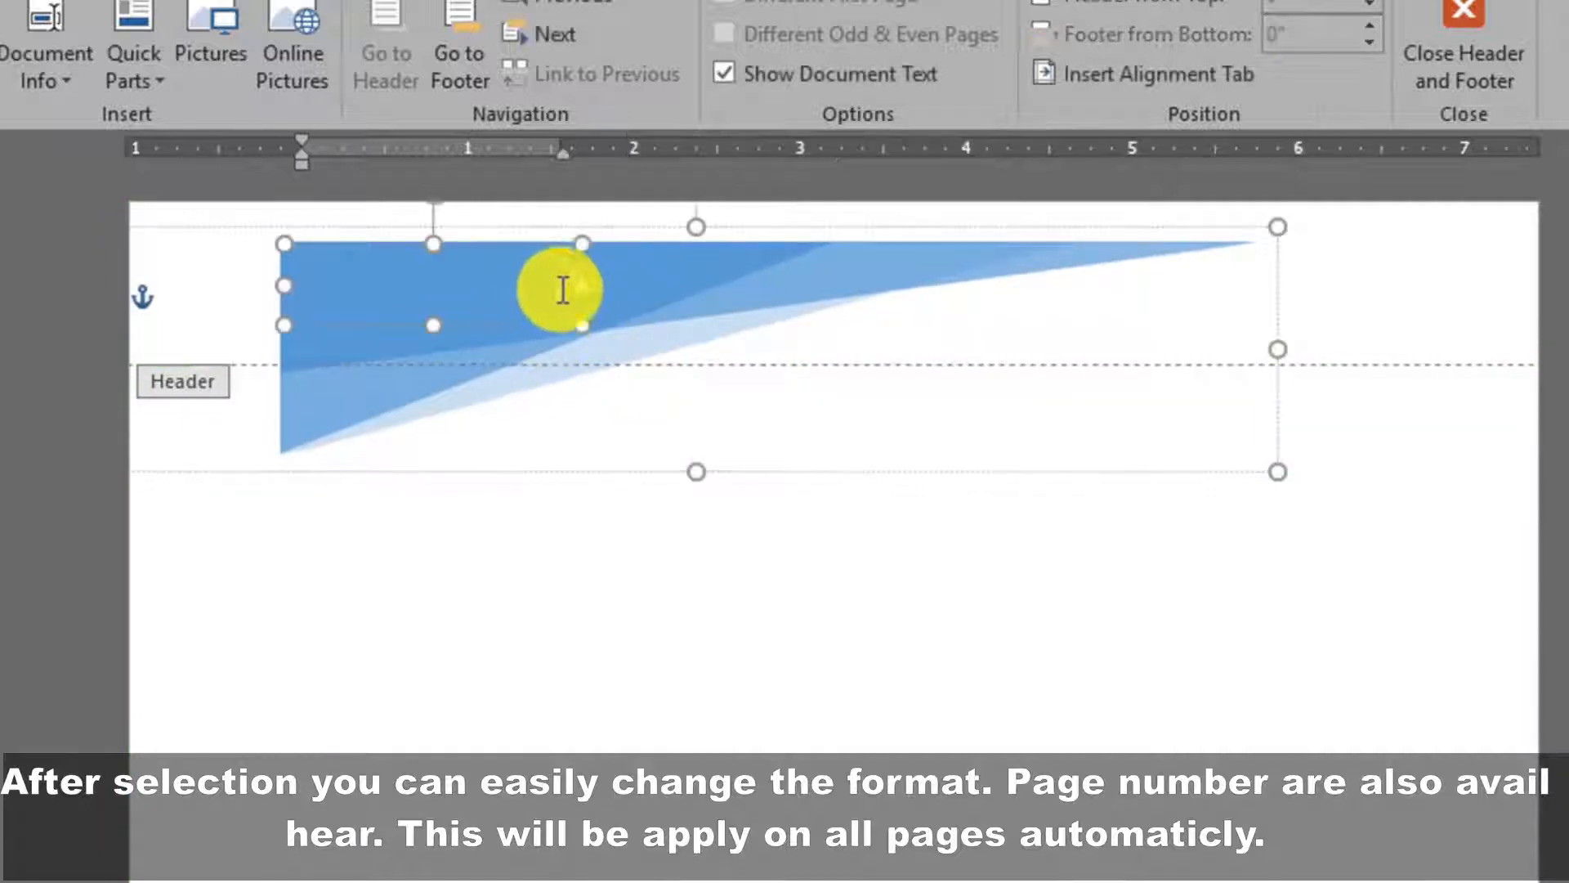
pyautogui.click(585, 268)
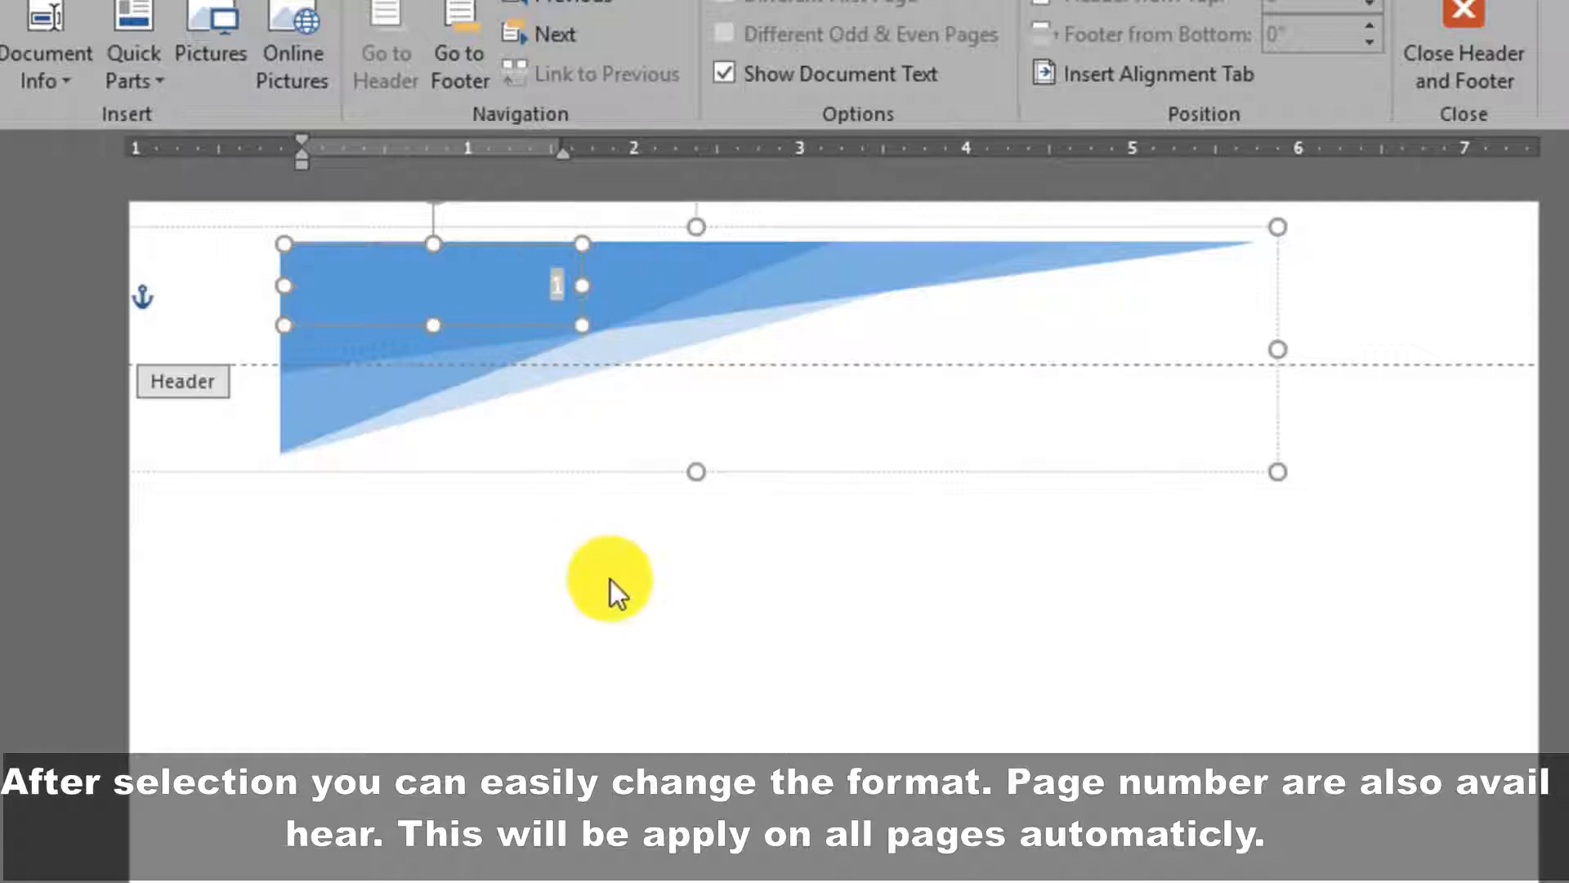
pyautogui.doubleClick(612, 637)
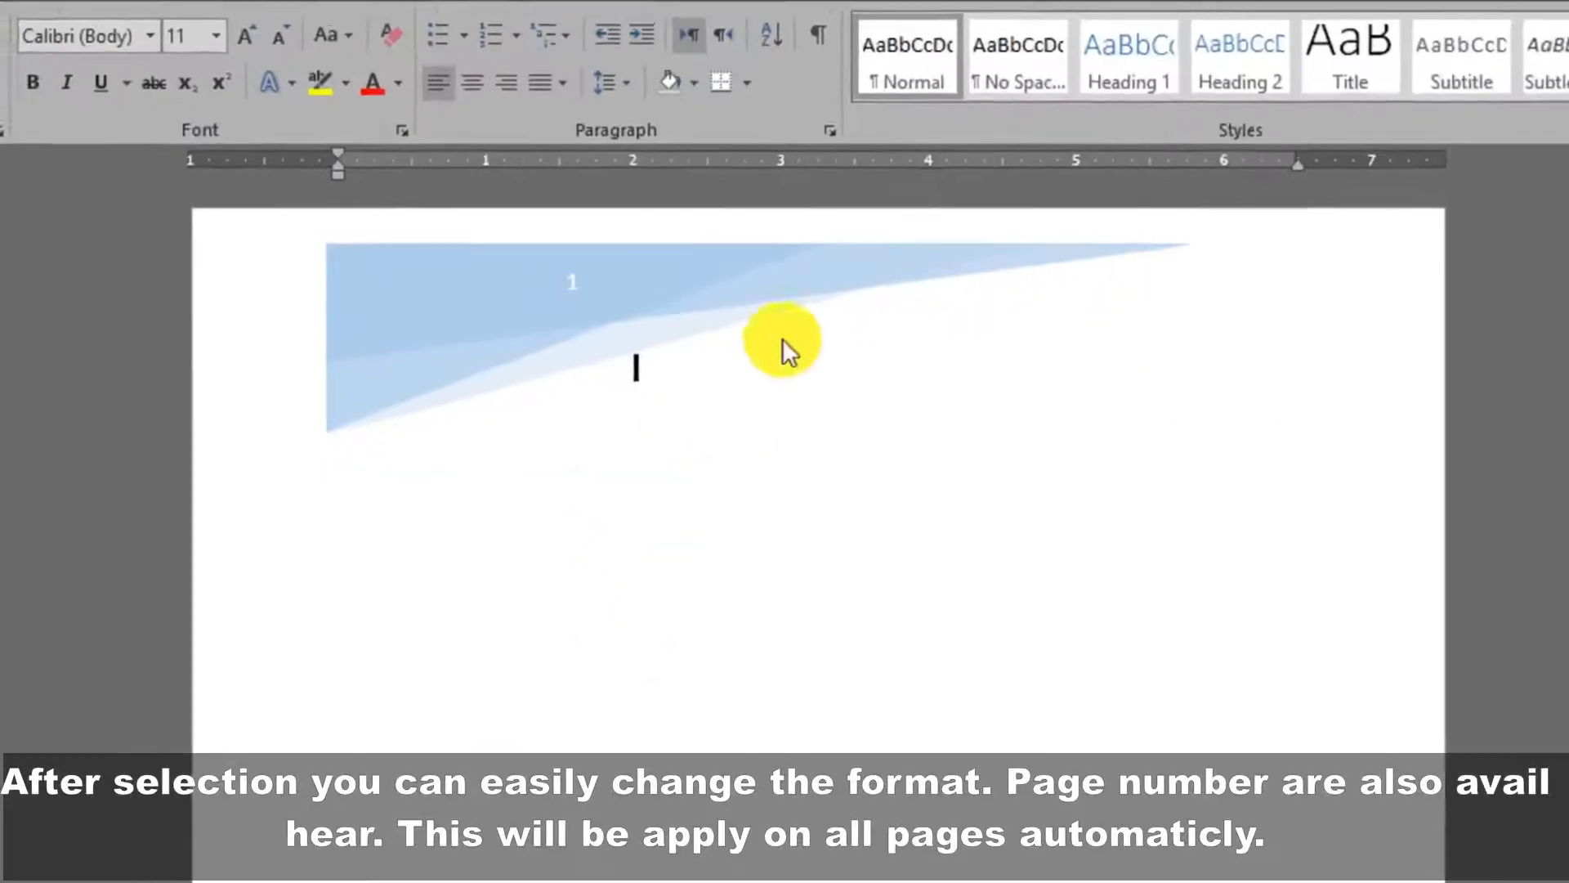
pyautogui.scroll(-20, 773, 507)
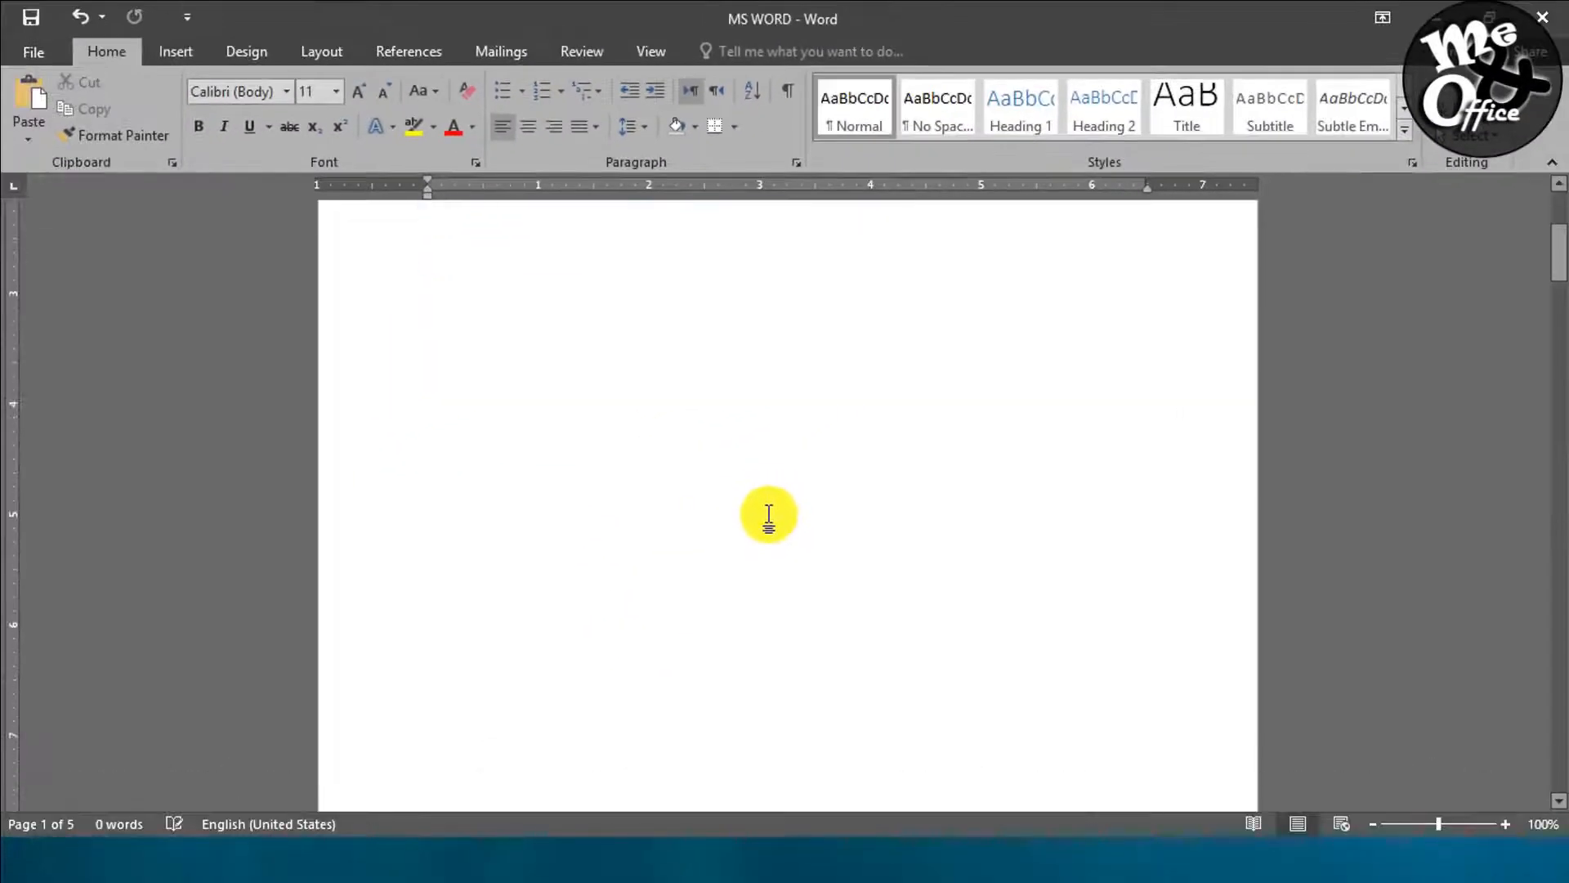
pyautogui.scroll(-15, 771, 524)
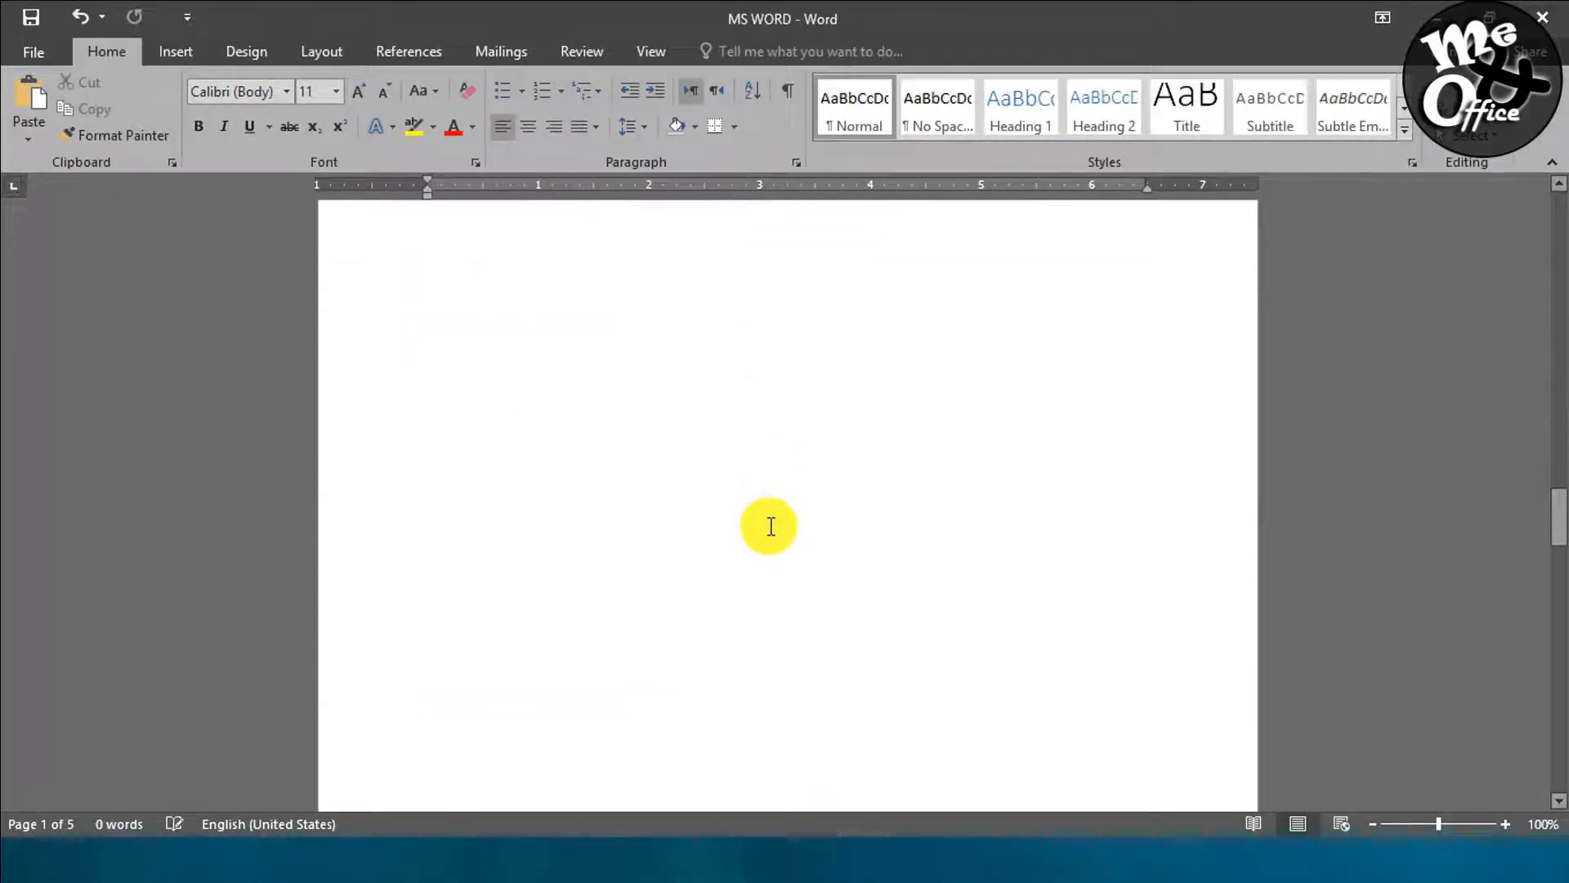
pyautogui.scroll(15, 769, 526)
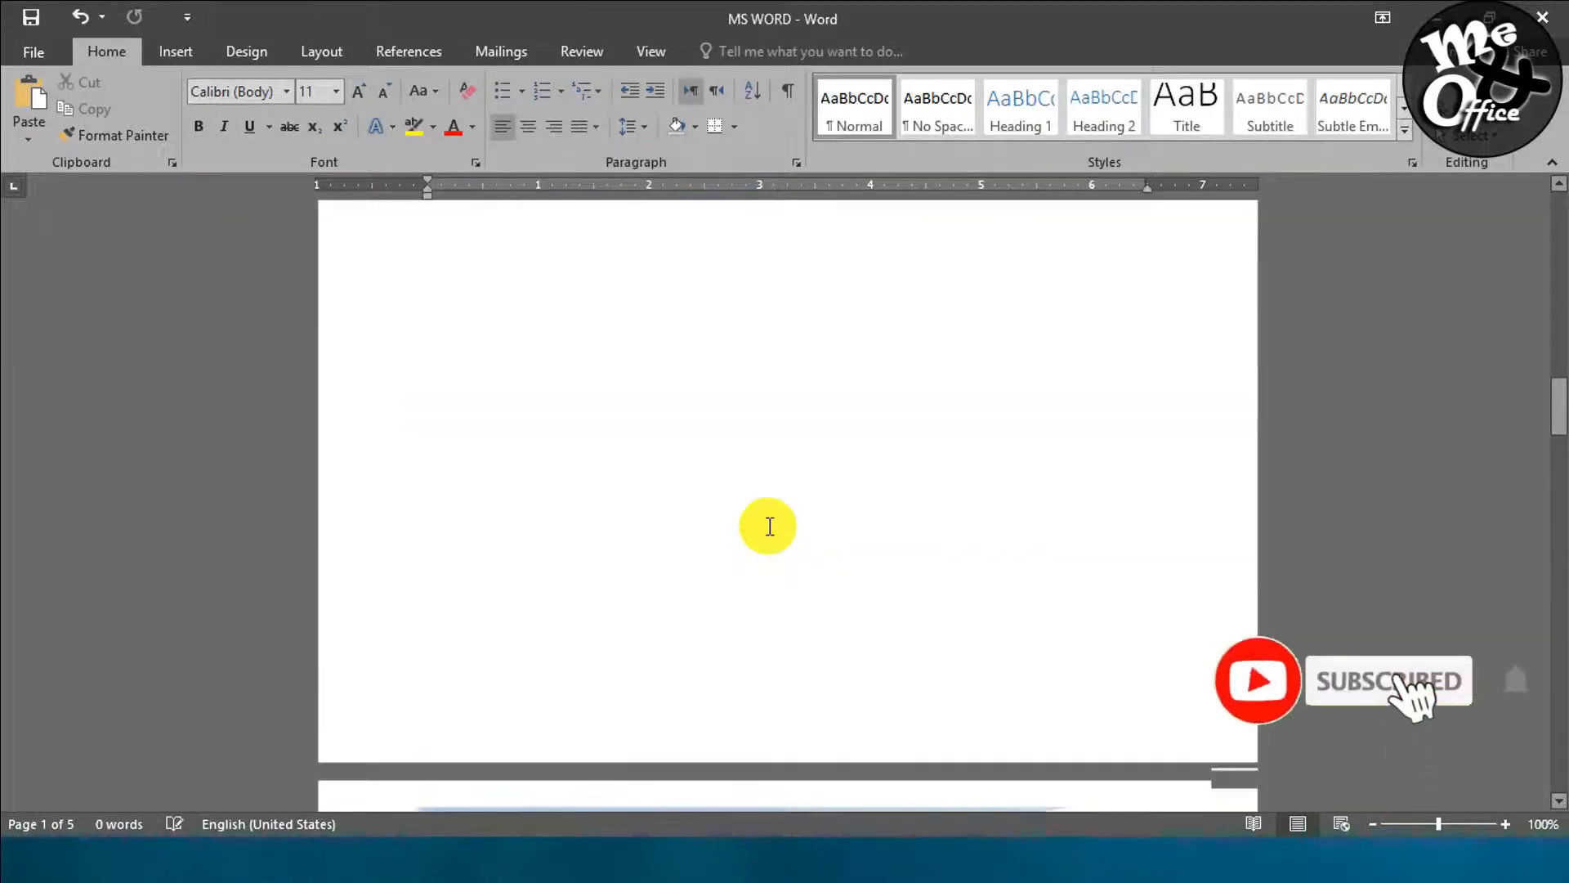
pyautogui.scroll(5, 766, 525)
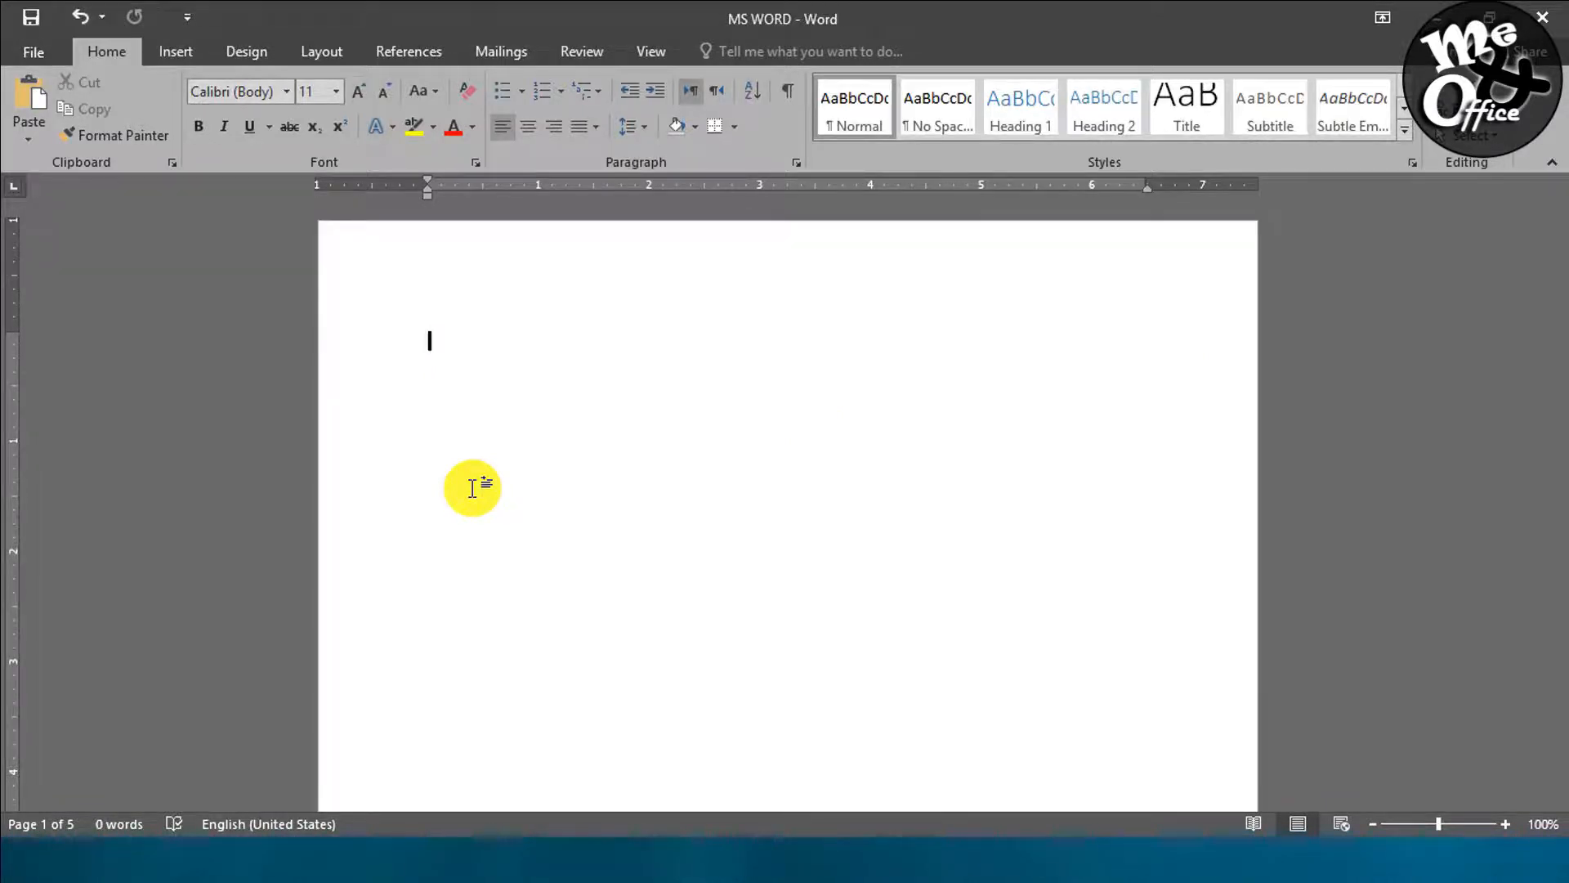
# Step: Apply the built-in CONFIDENTIAL 1 watermark to the document
pyautogui.click(176, 52)
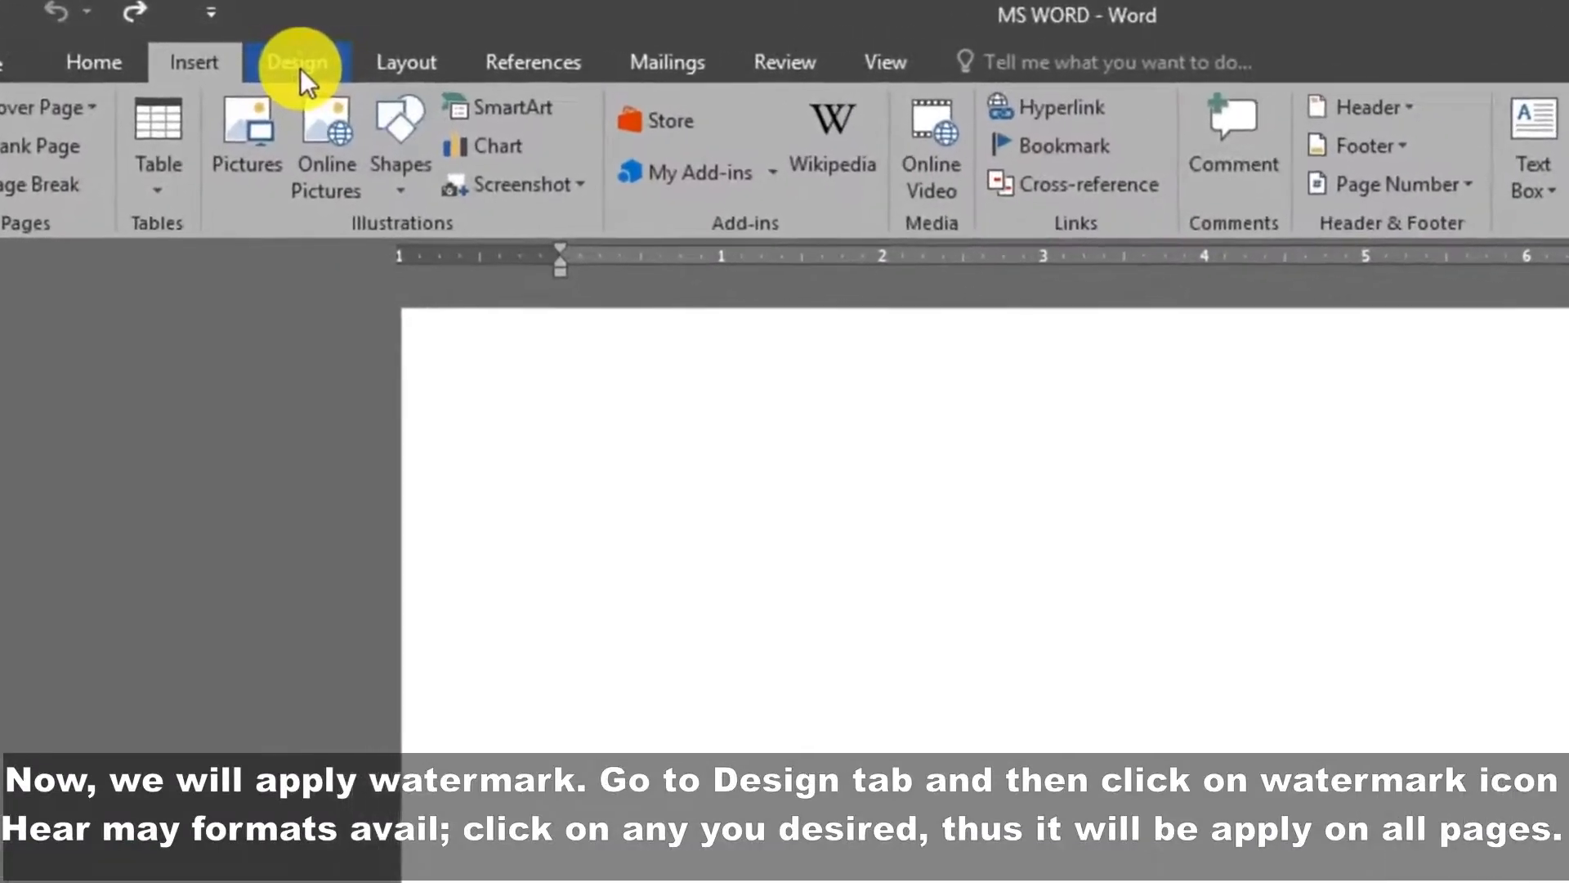
pyautogui.click(300, 65)
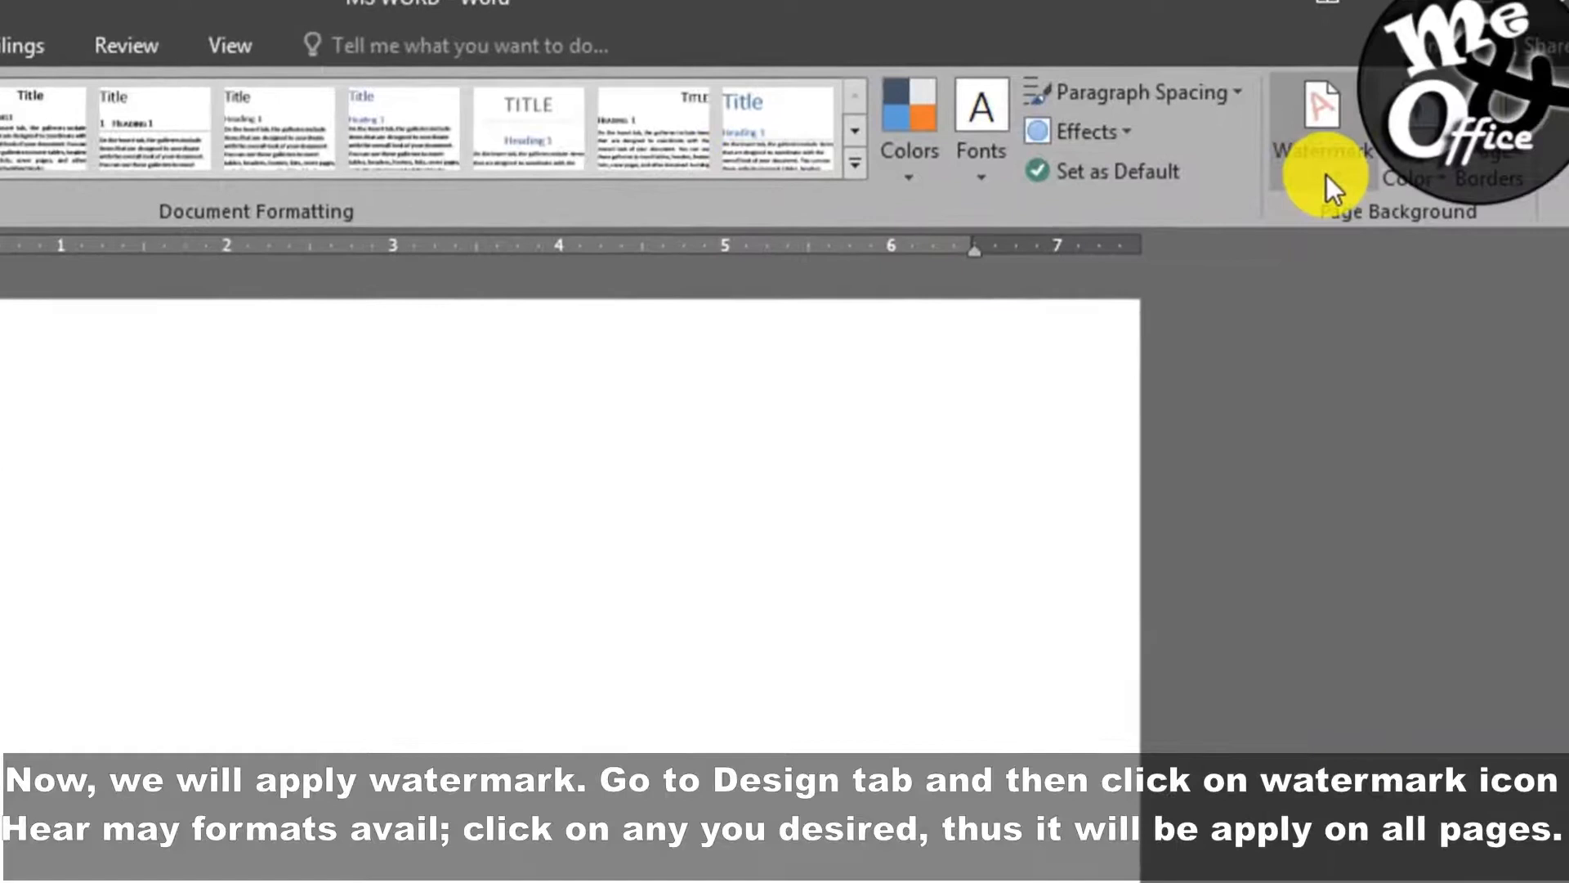
pyautogui.click(1326, 175)
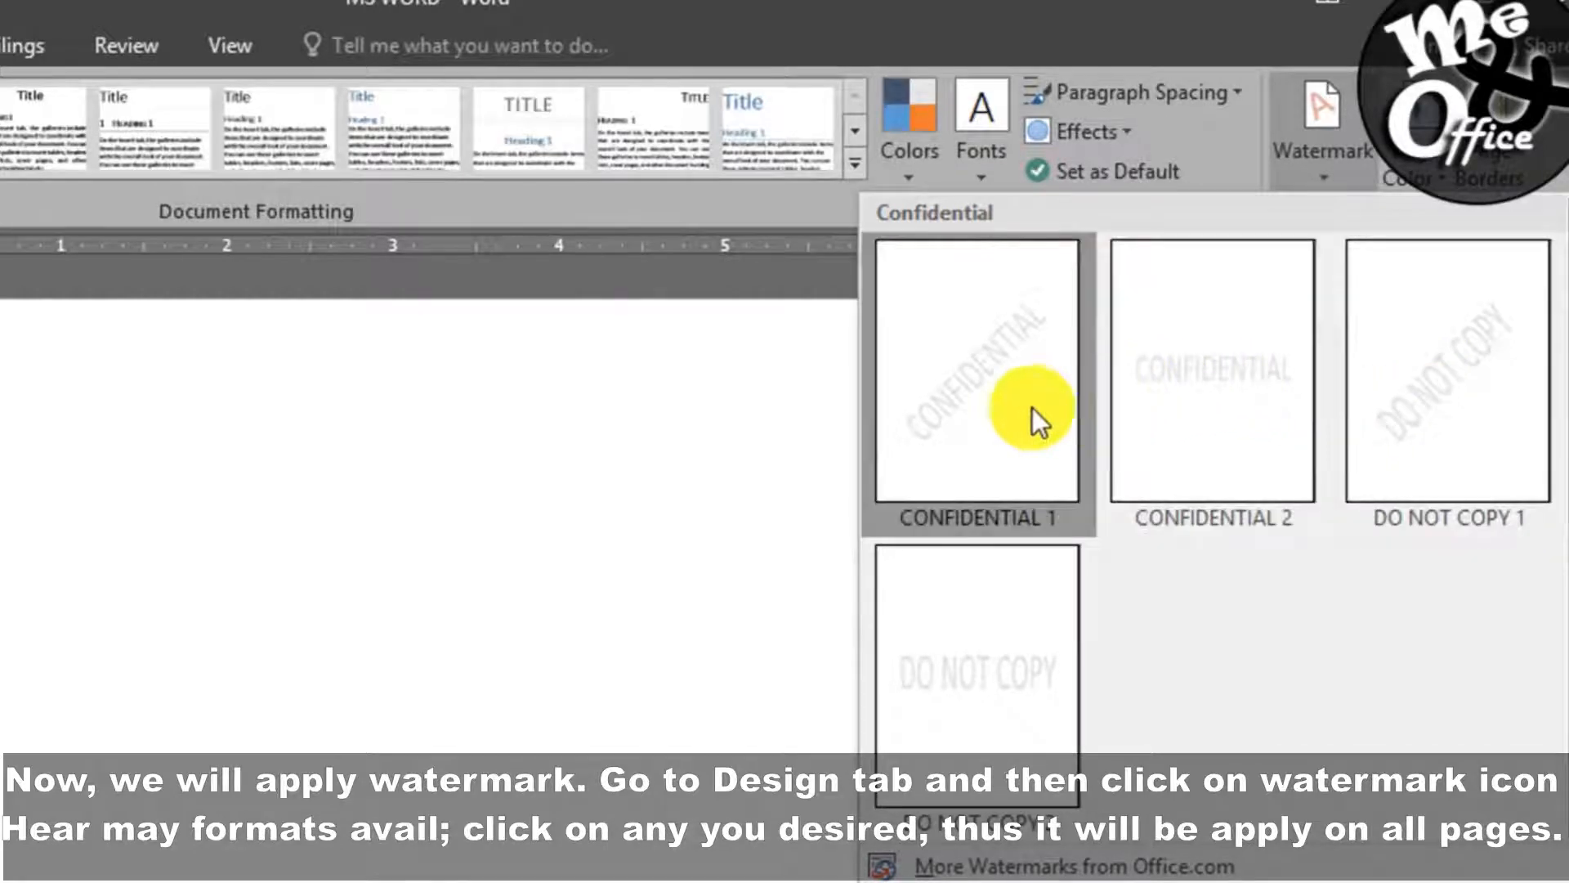
pyautogui.click(989, 409)
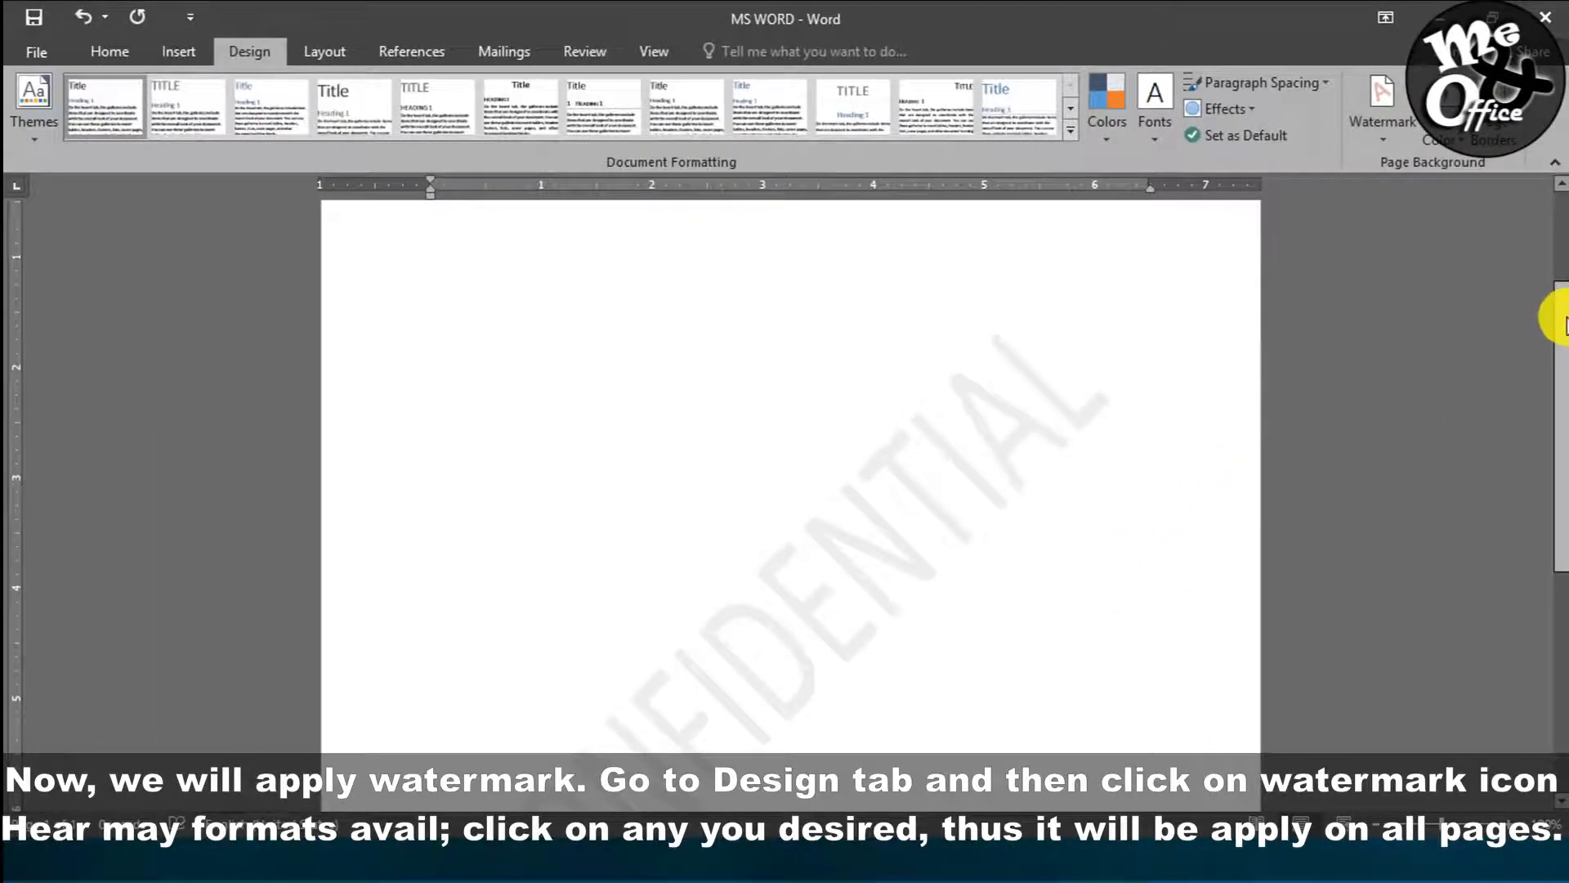
pyautogui.moveTo(1564, 323); pyautogui.dragTo(1563, 260)
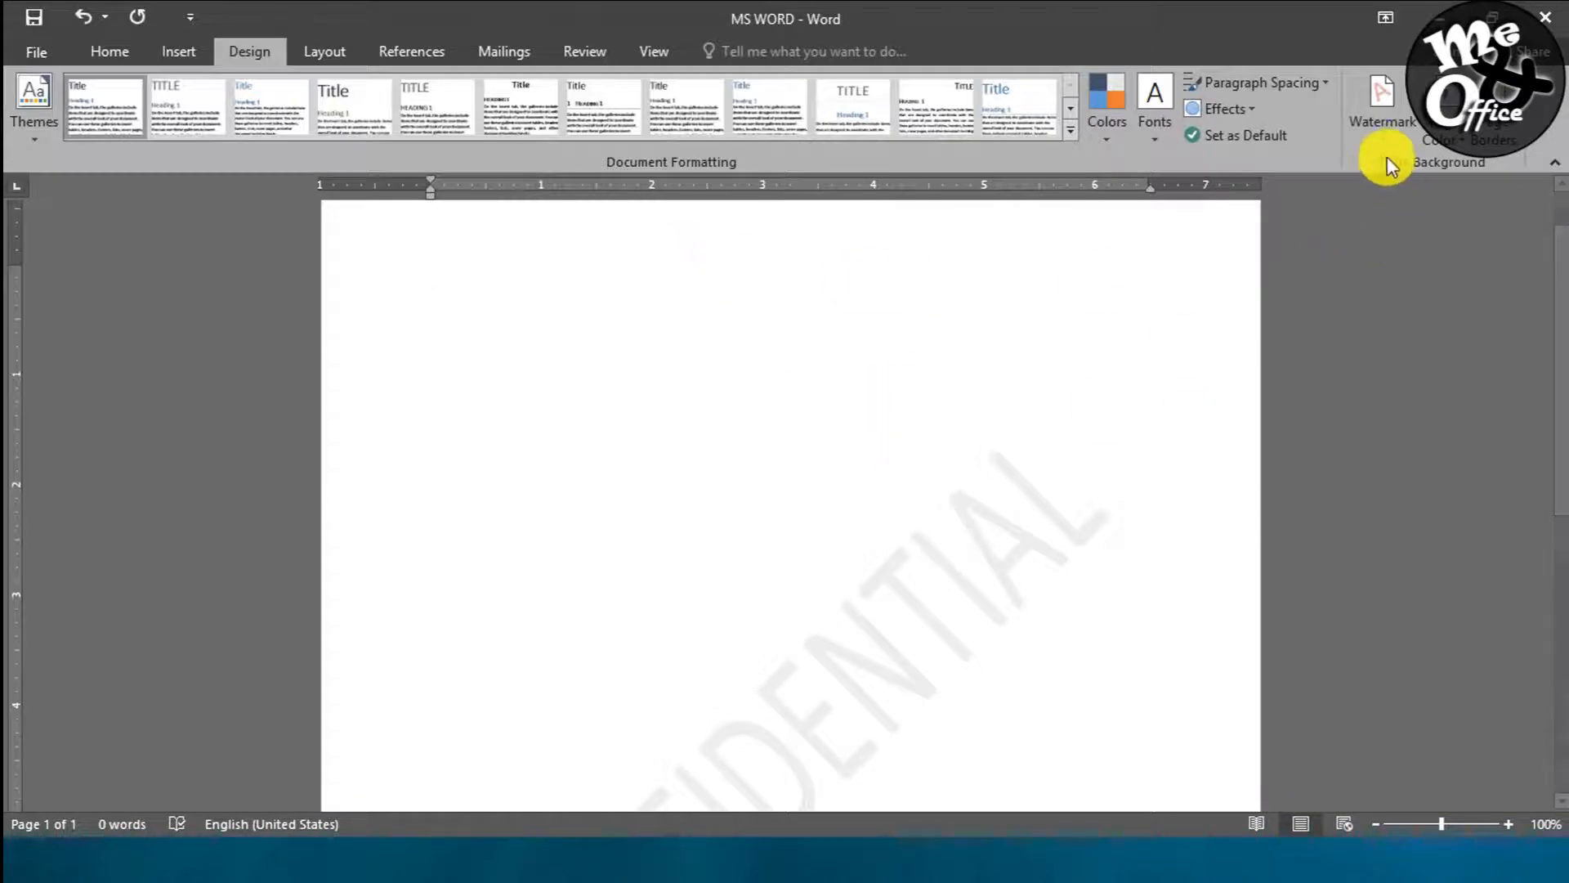
# Step: Set up a custom text watermark reading "ME & OFFICE" in the Arial Black font
pyautogui.click(1383, 135)
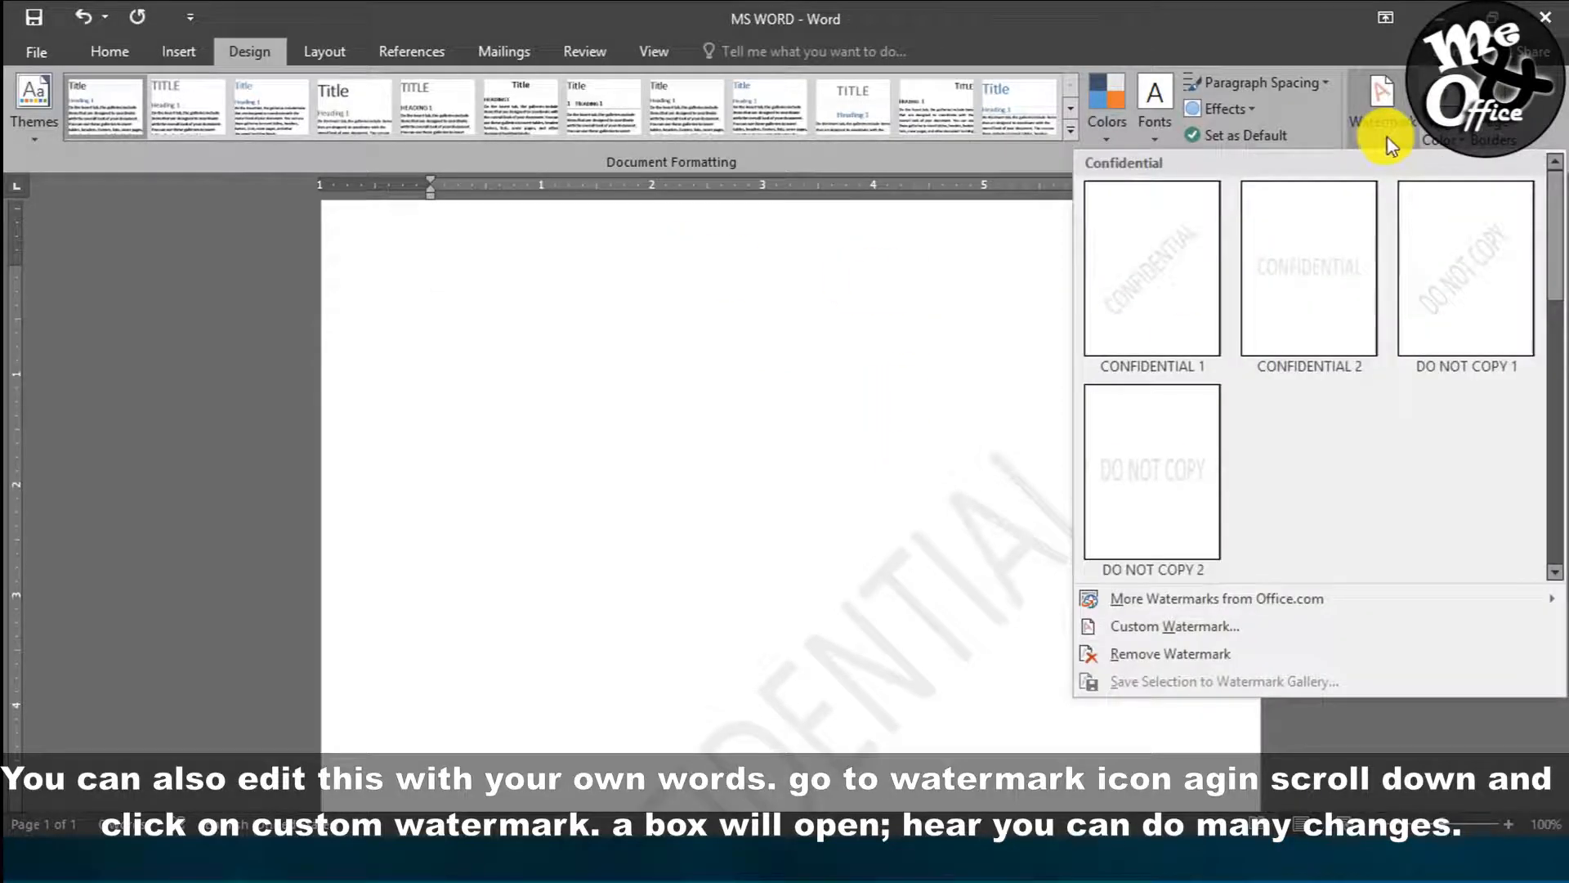
pyautogui.click(1186, 635)
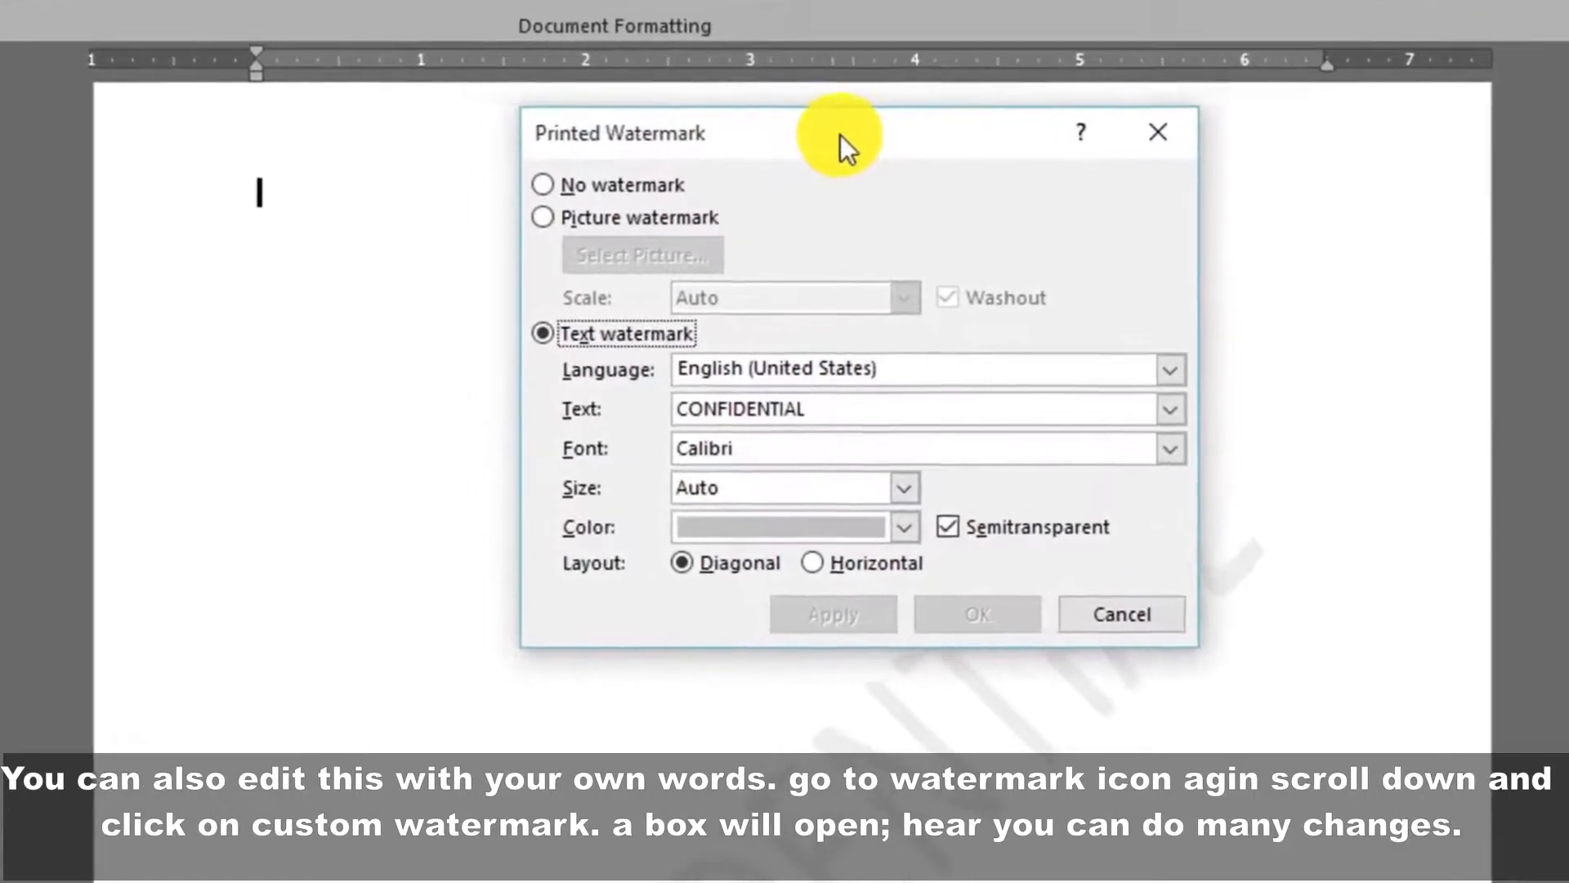
pyautogui.moveTo(951, 385); pyautogui.dragTo(597, 388)
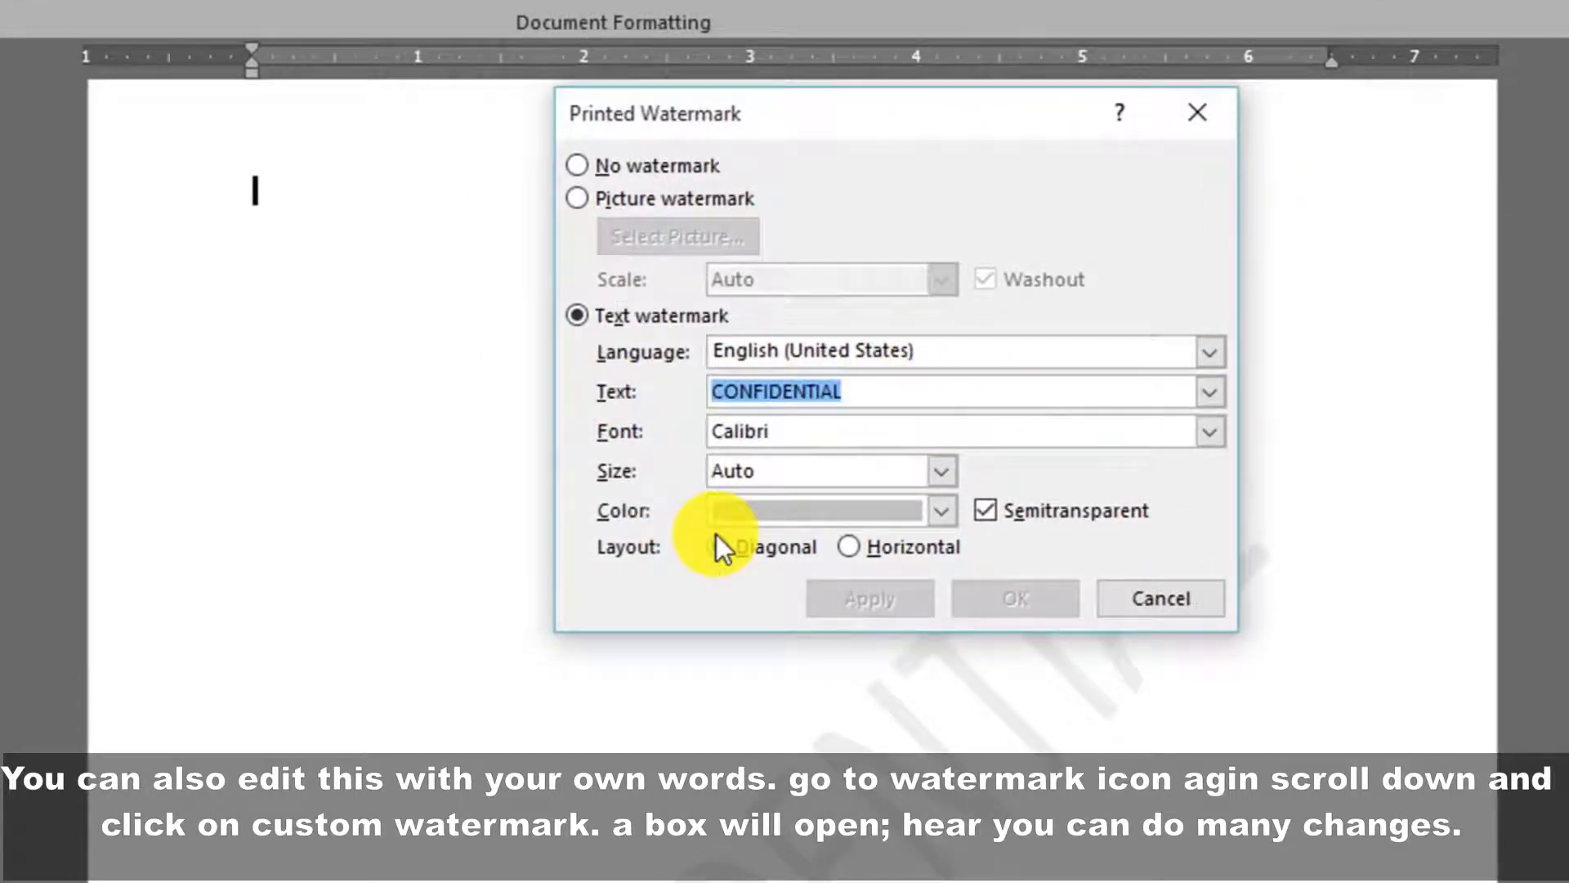
pyautogui.write('ME & OFFICE')
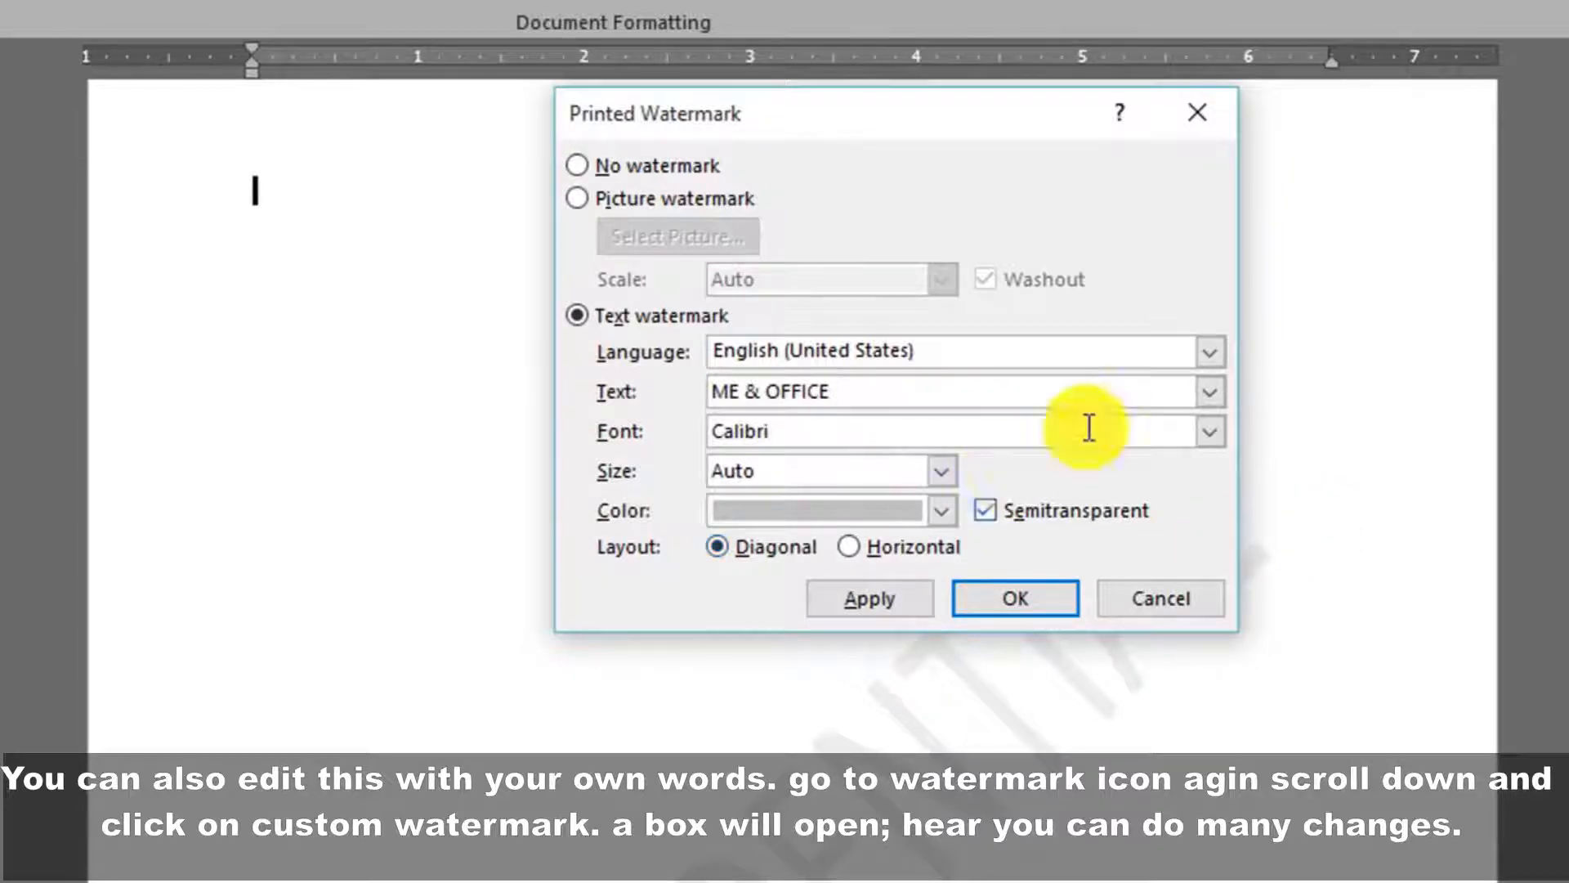
pyautogui.click(1209, 430)
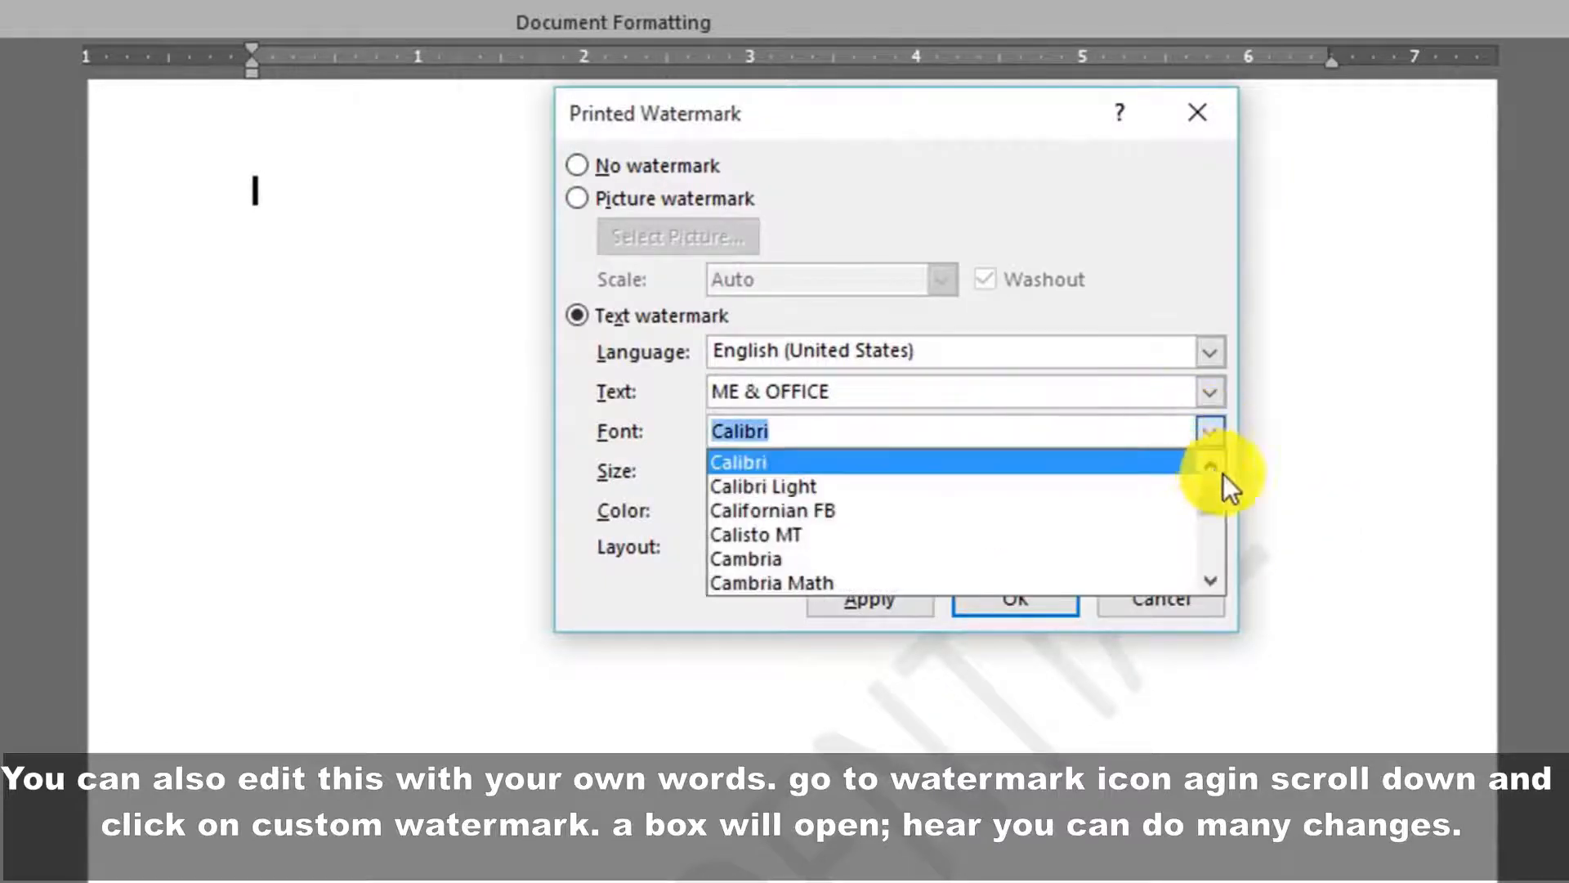
pyautogui.moveTo(1208, 497); pyautogui.dragTo(1208, 478)
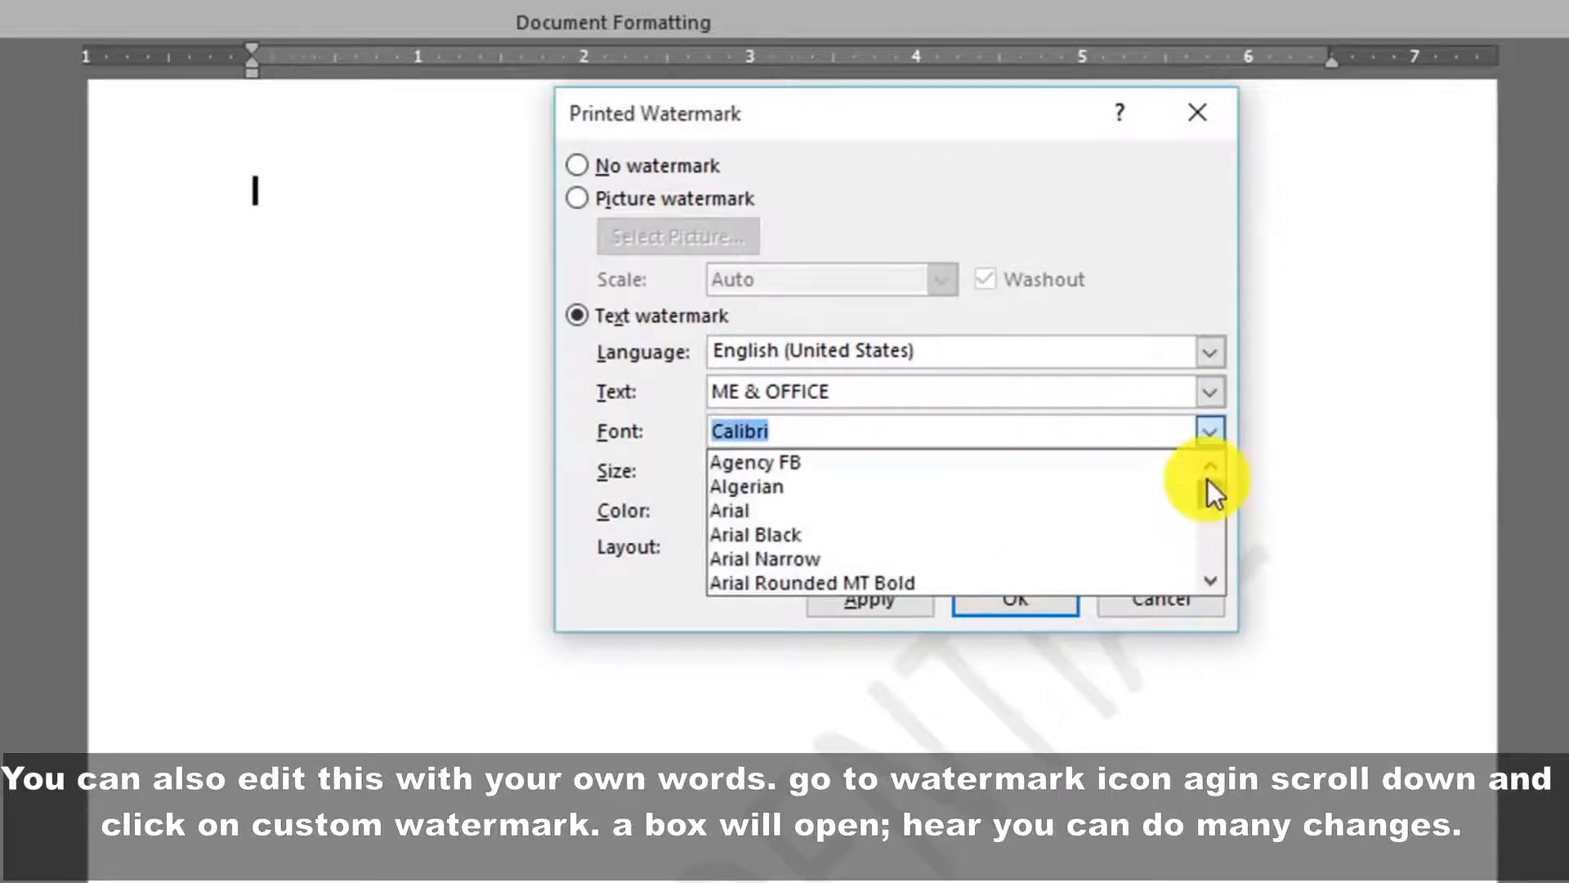
pyautogui.click(904, 537)
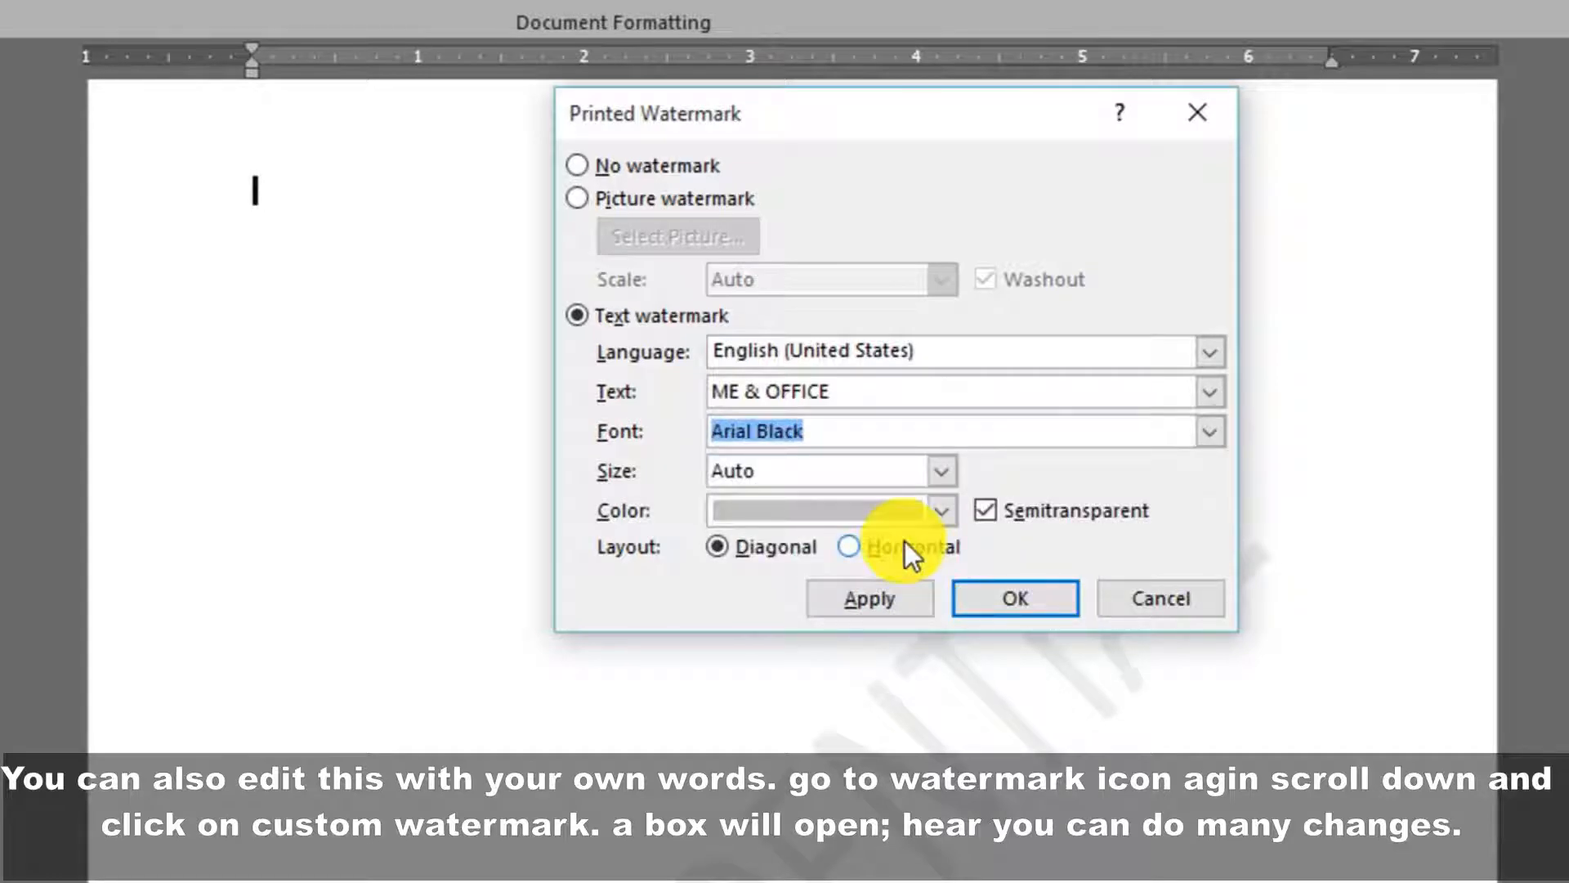
# Step: Colour the custom text watermark light orange, apply it to the document and close the watermark settings
pyautogui.click(941, 514)
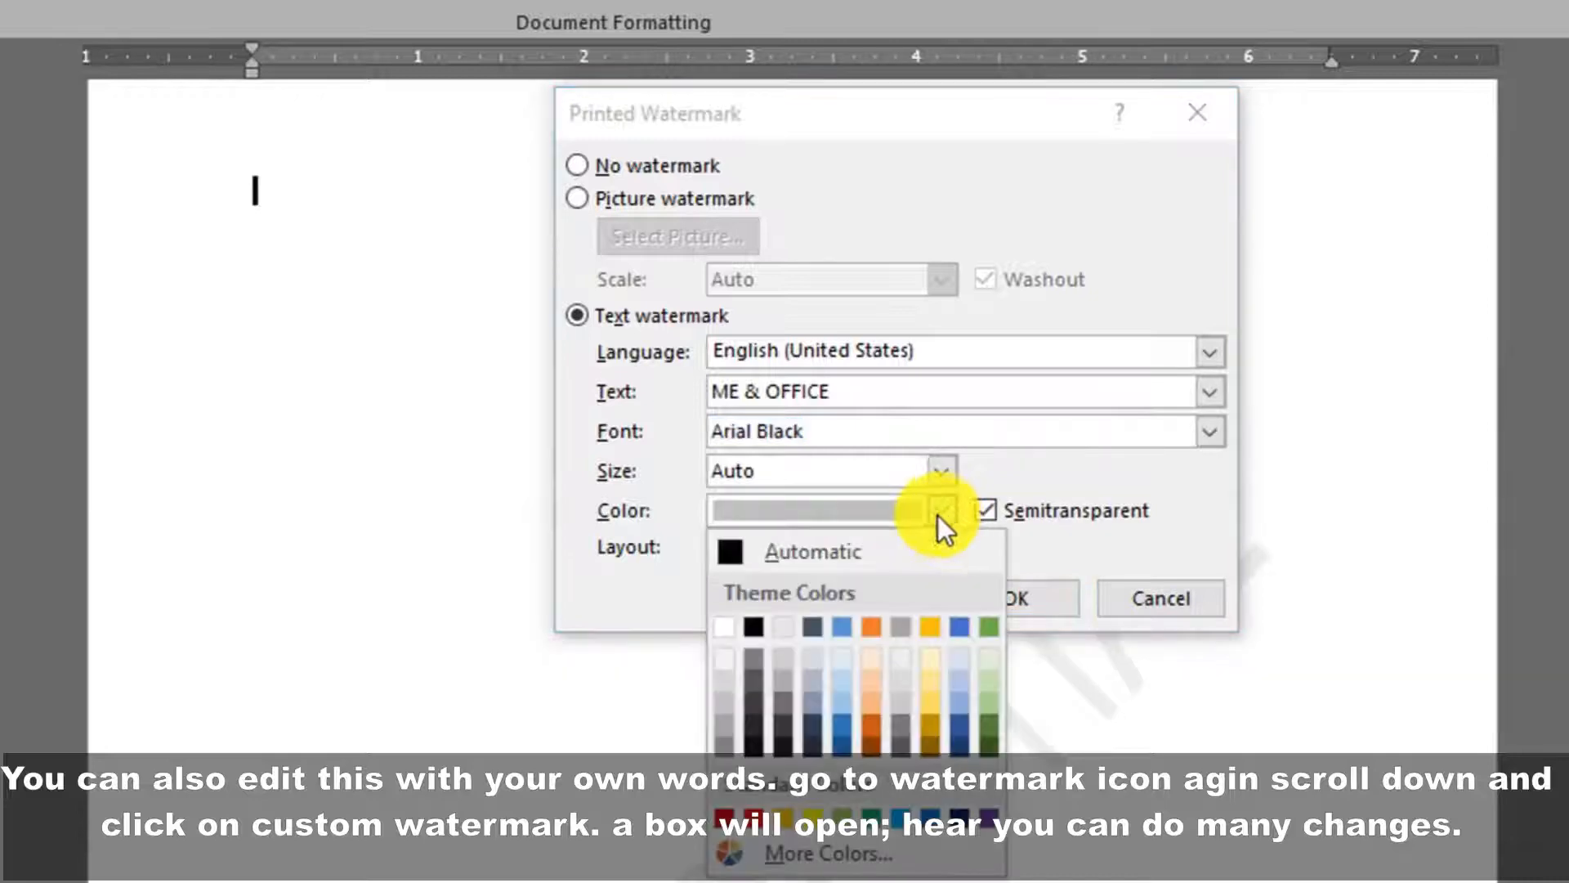
pyautogui.click(874, 707)
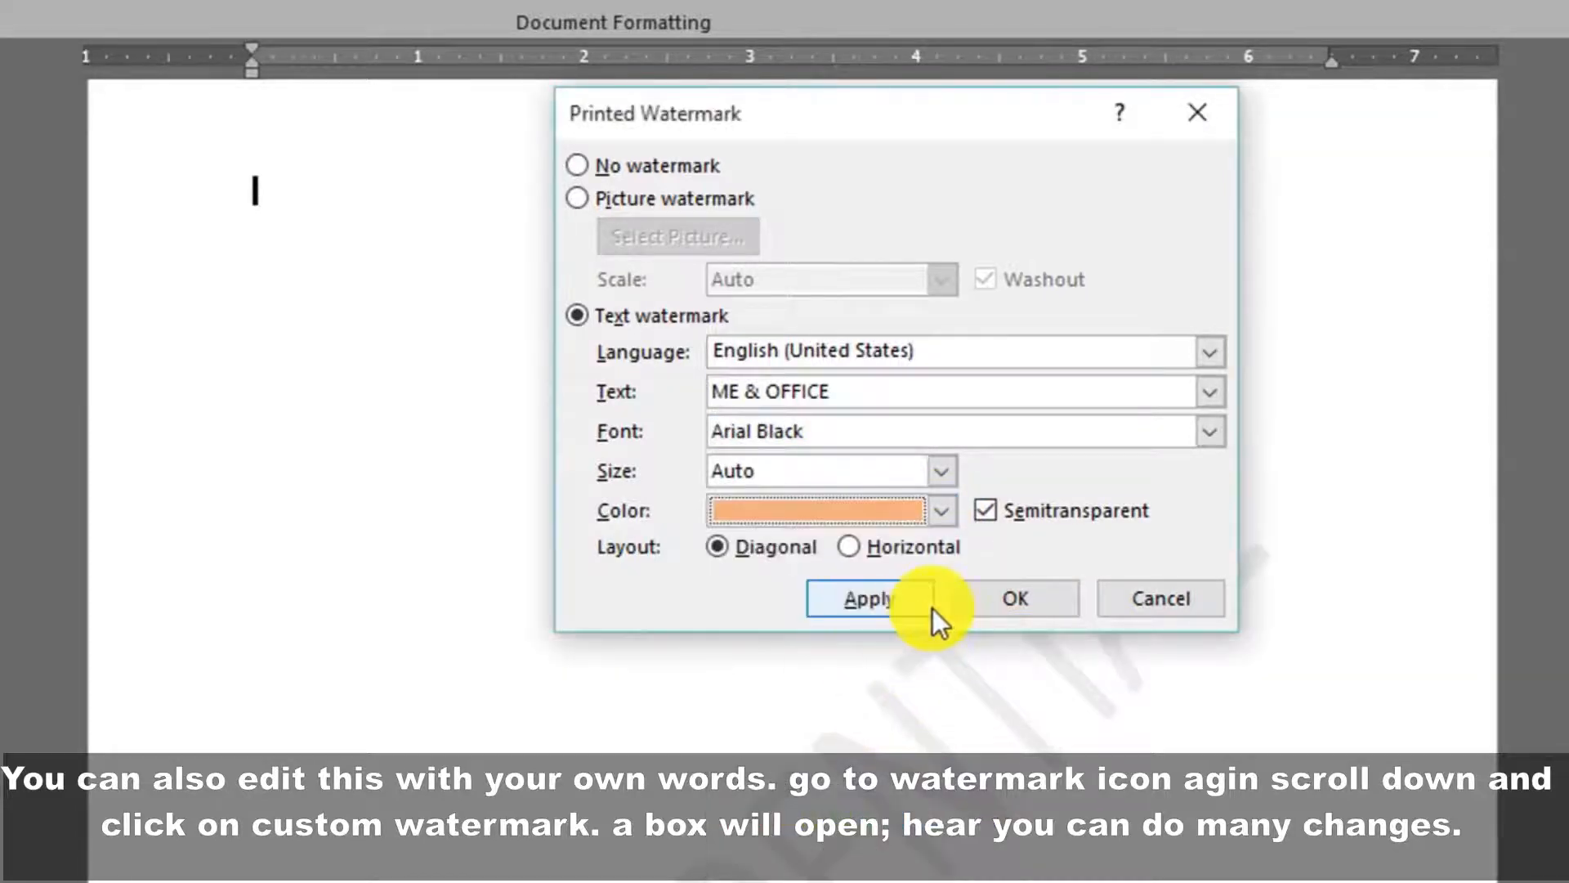
pyautogui.click(874, 603)
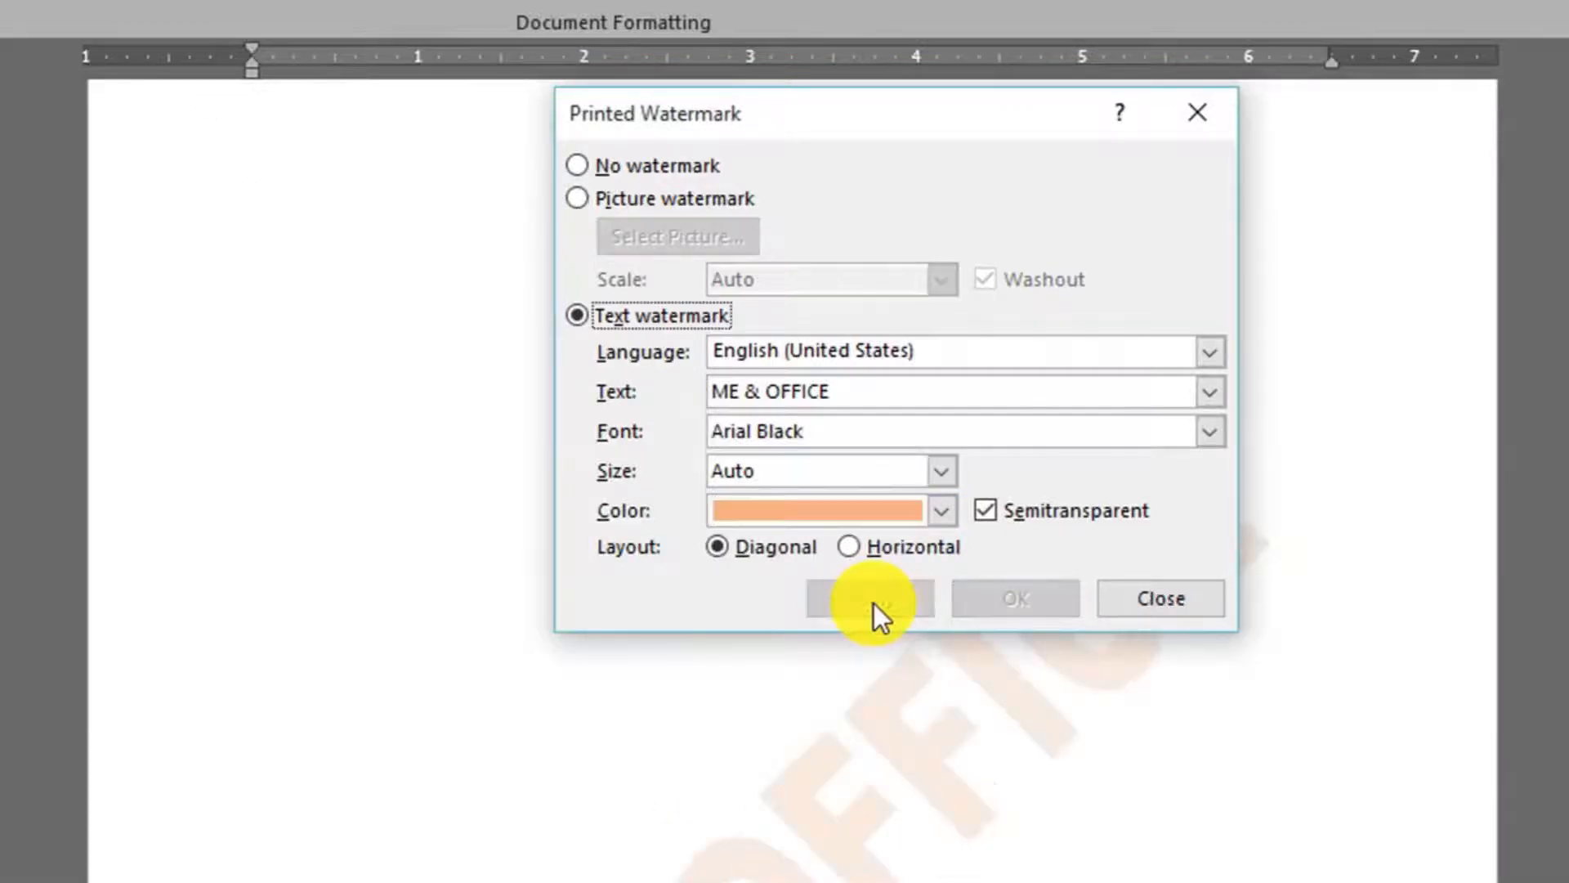
pyautogui.click(1197, 112)
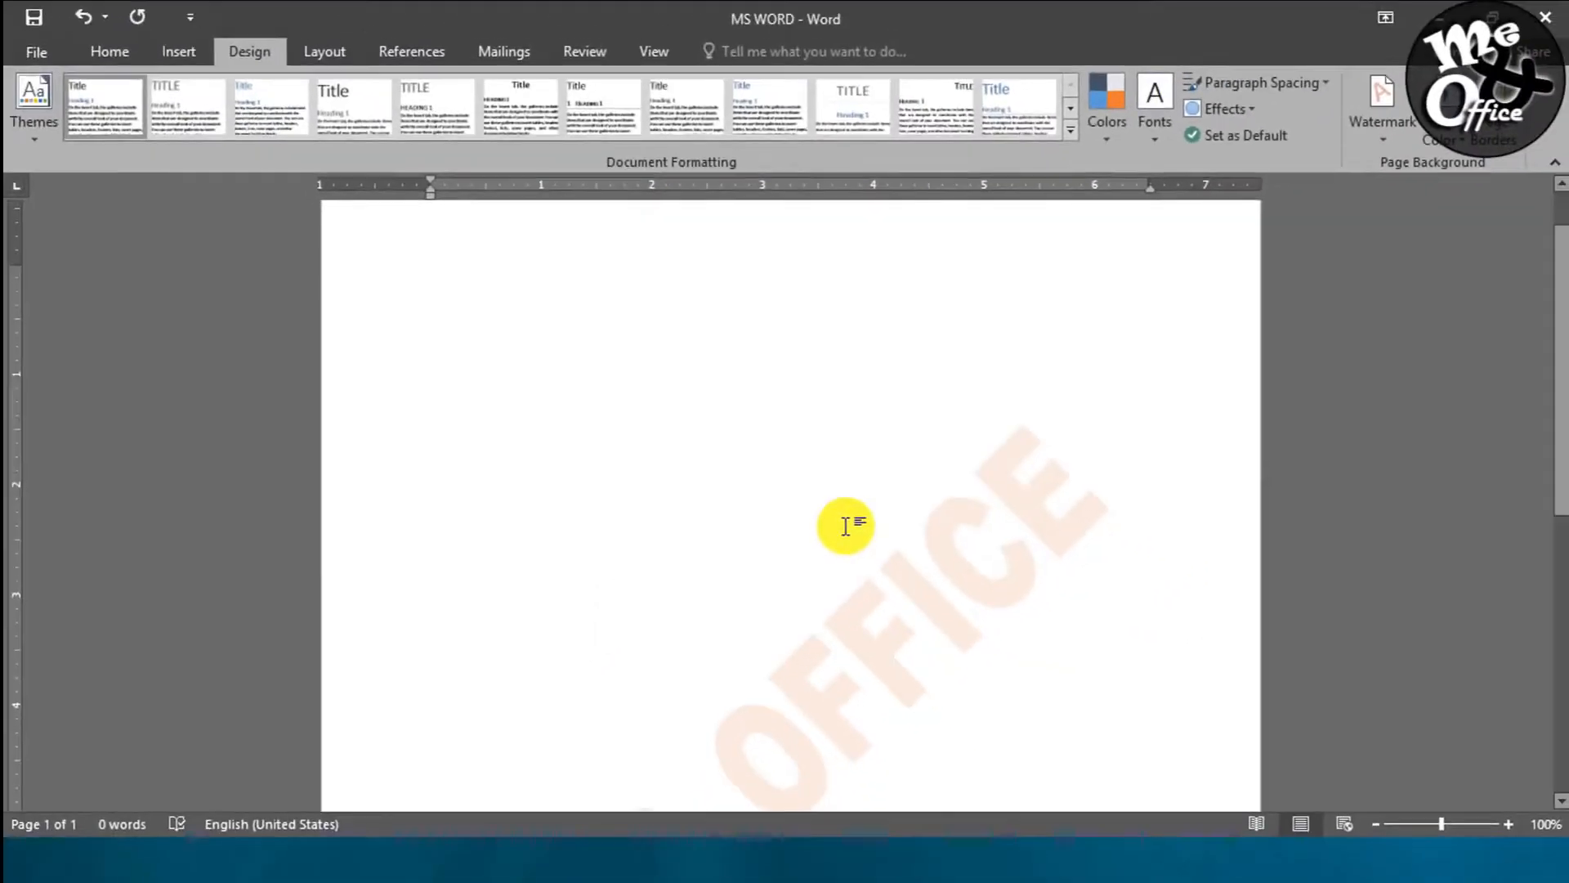
# Step: Examine the custom text watermark across all of the document's pages
pyautogui.scroll(-20, 517, 442)
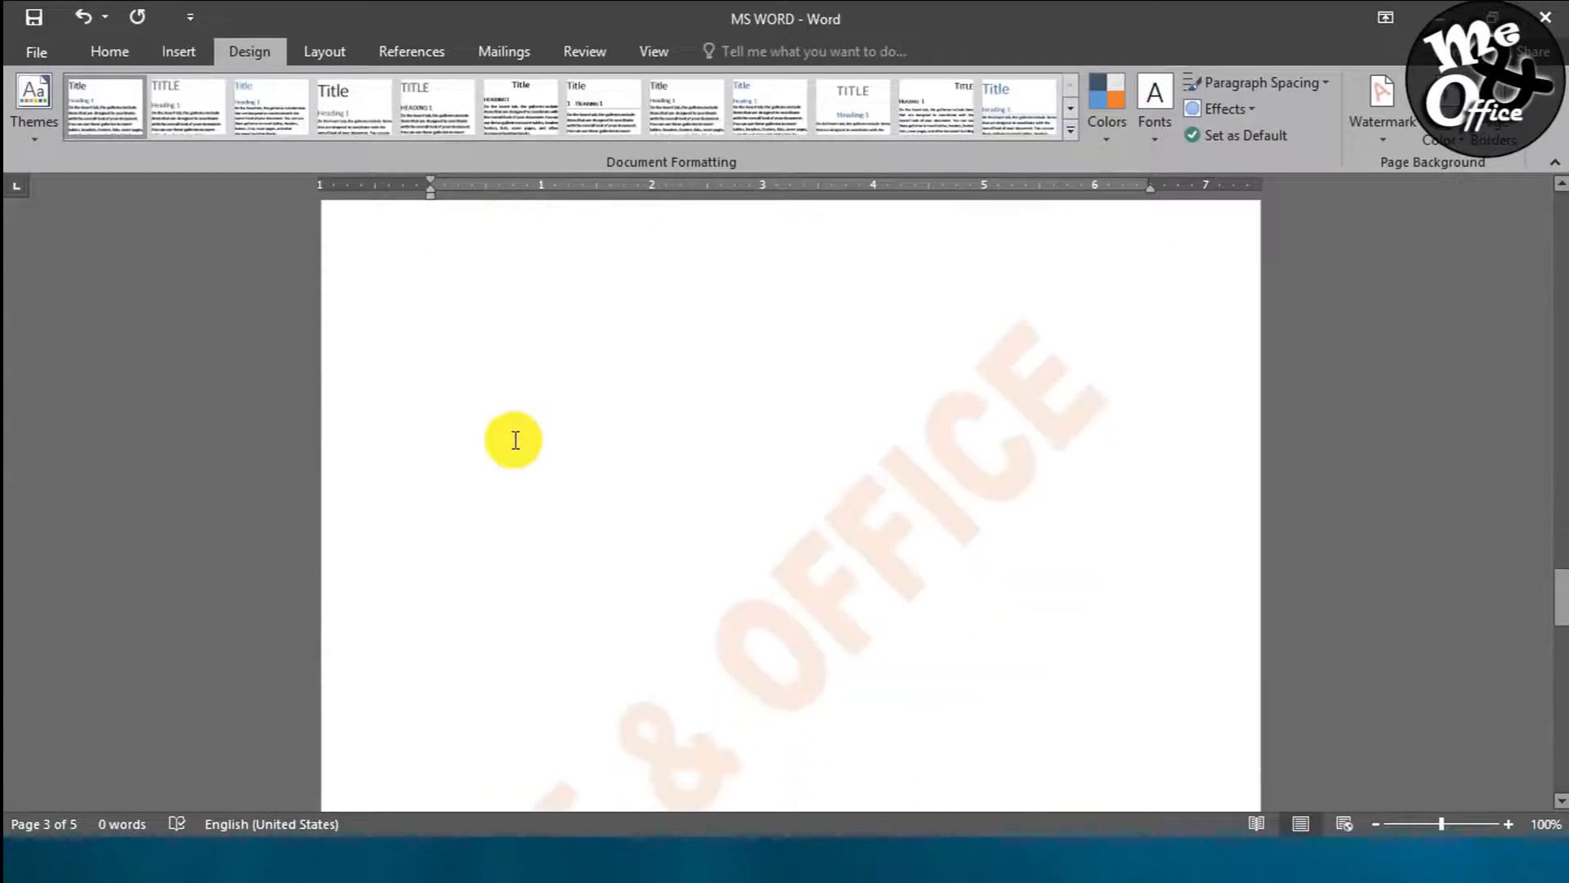
pyautogui.scroll(-10, 517, 442)
pyautogui.scroll(13, 520, 444)
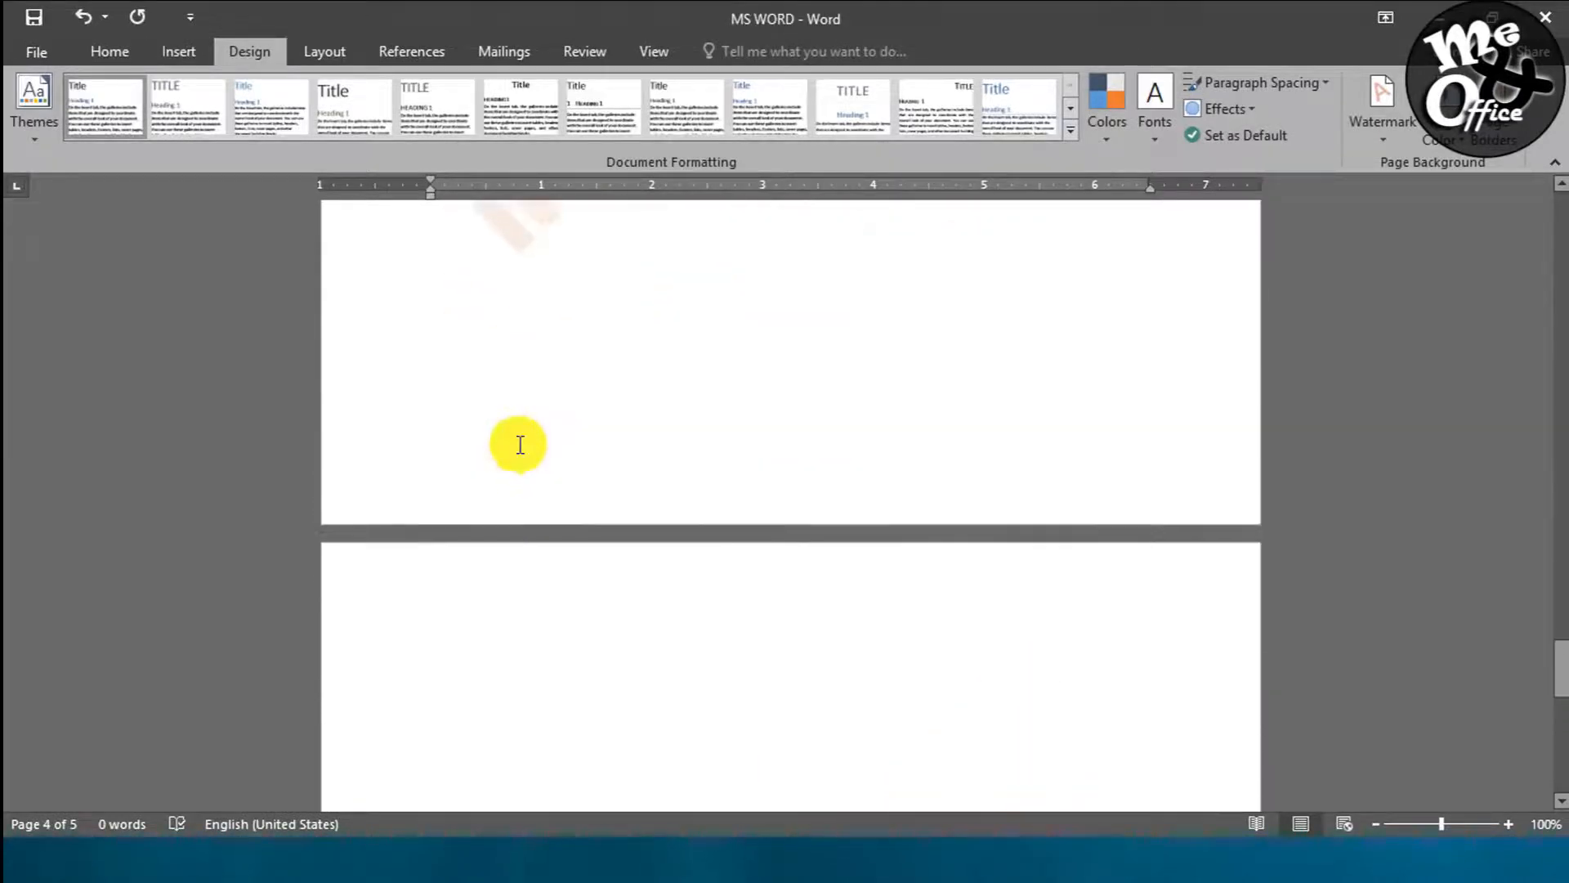
pyautogui.scroll(20, 519, 443)
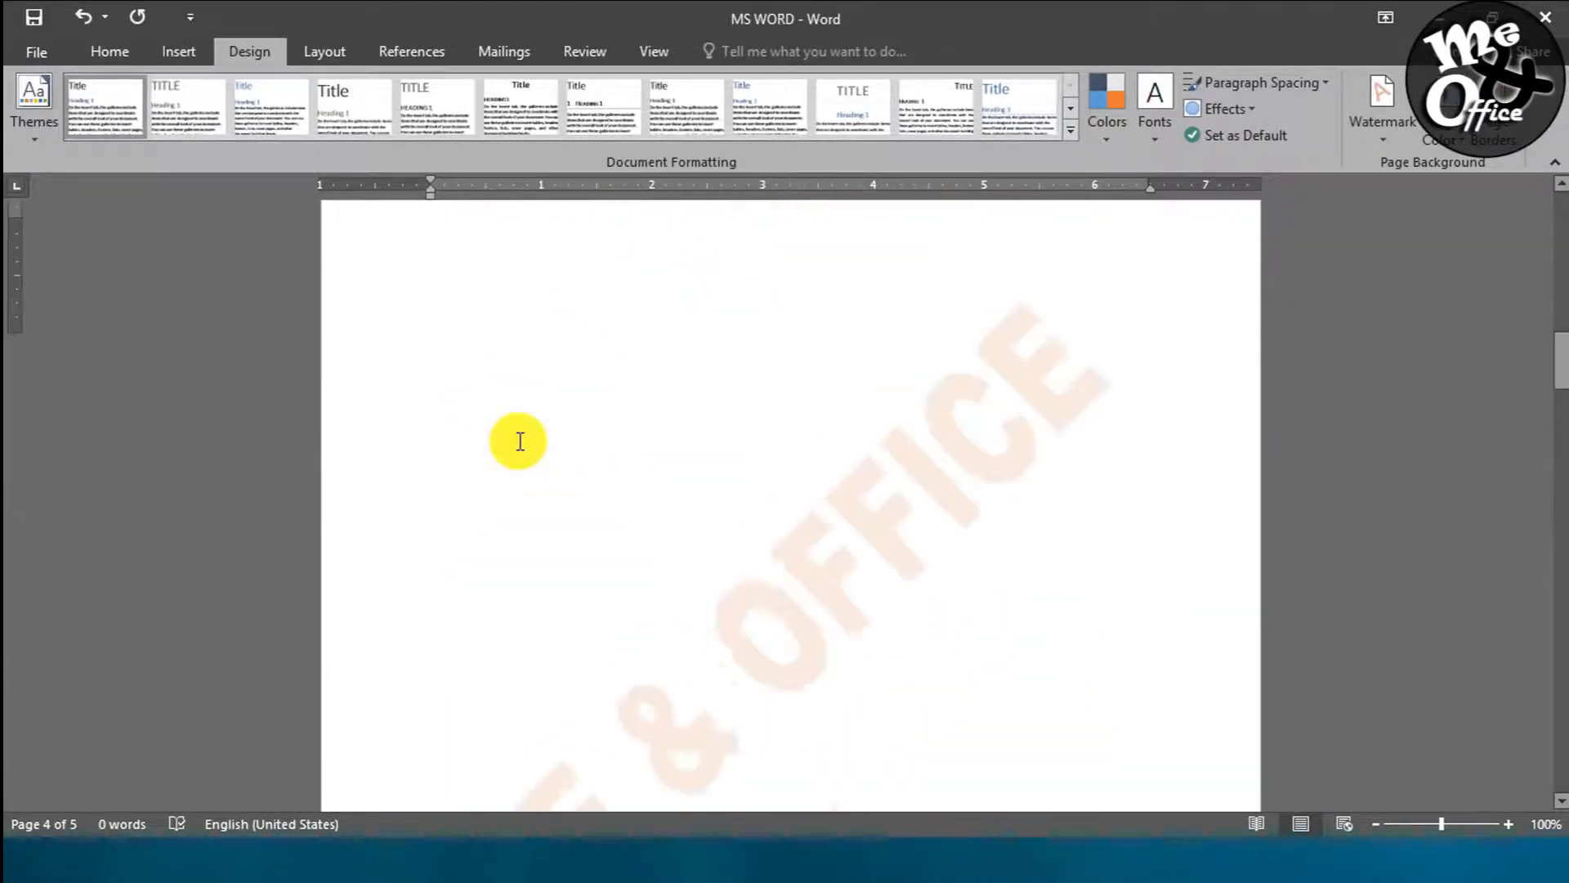
pyautogui.scroll(8, 520, 441)
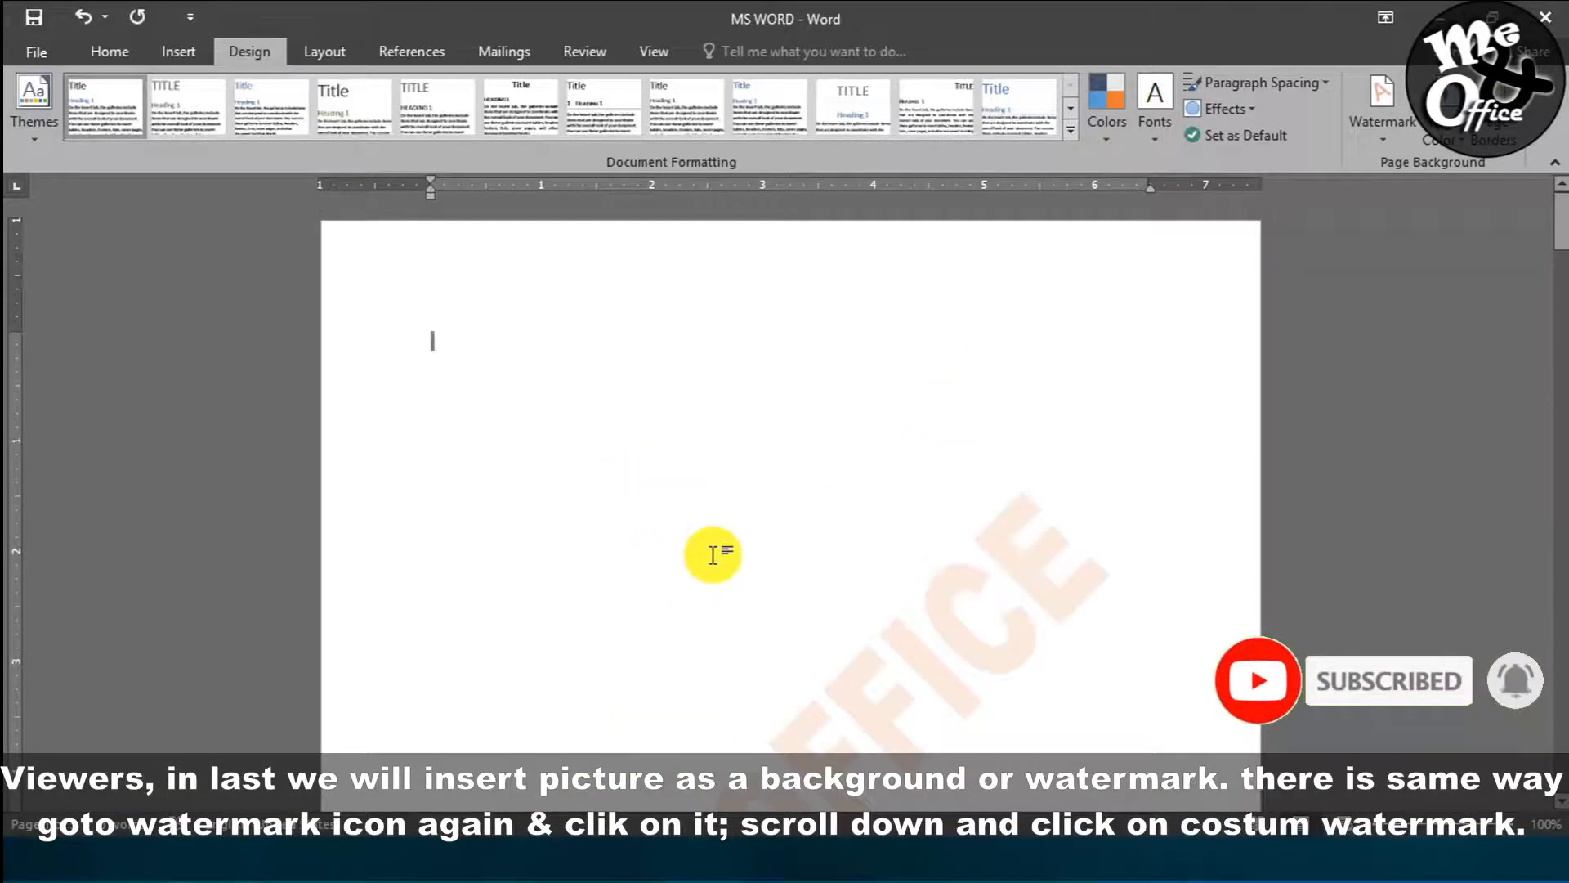
pyautogui.scroll(-5, 715, 556)
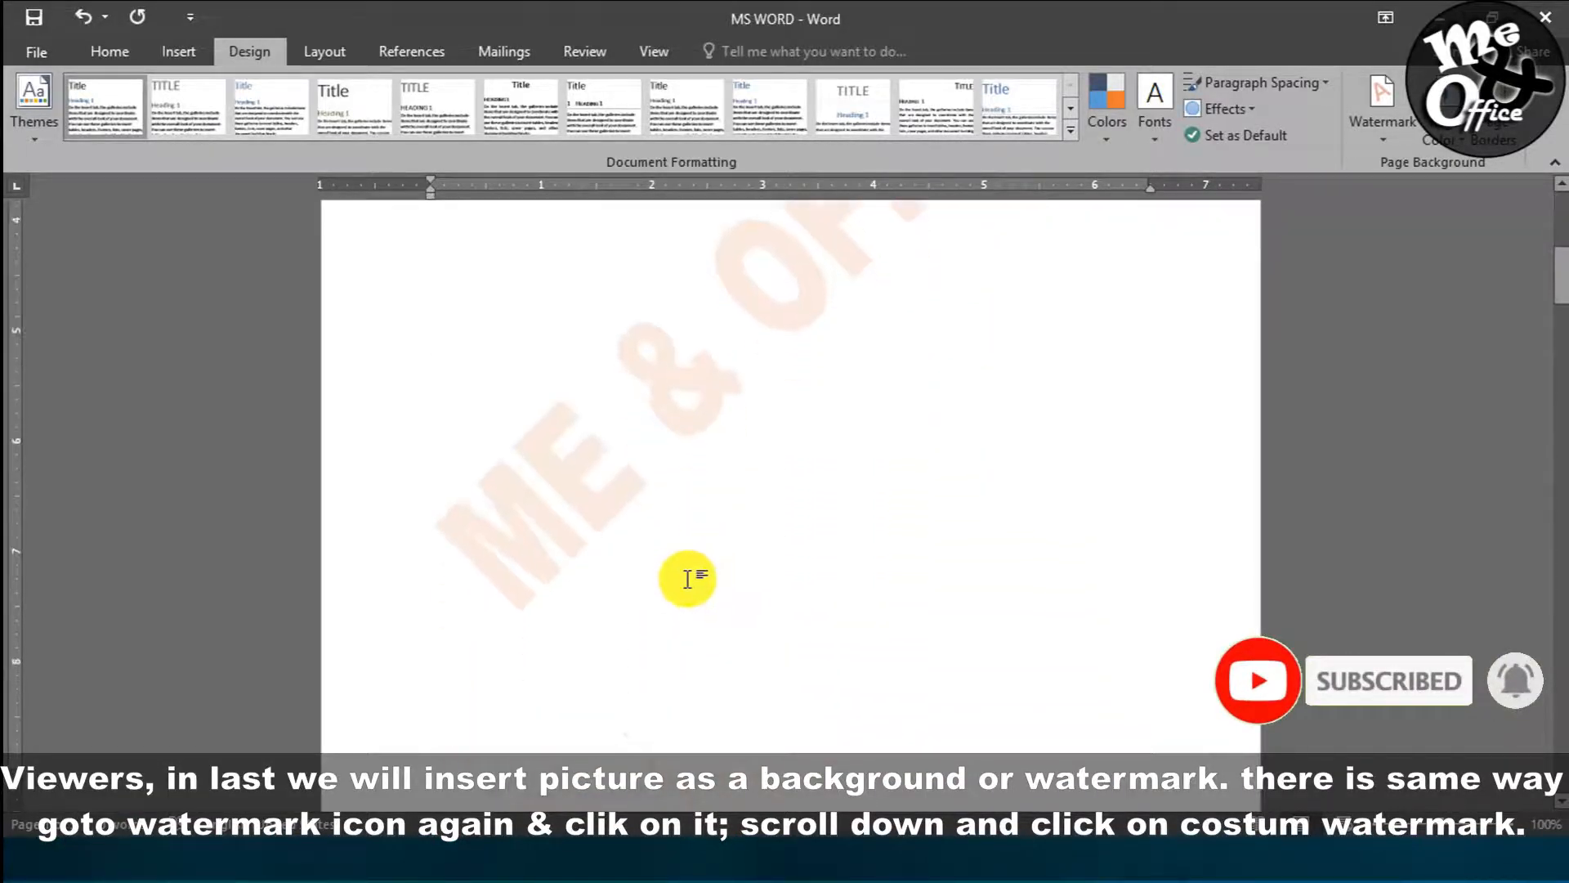
pyautogui.scroll(-10, 688, 580)
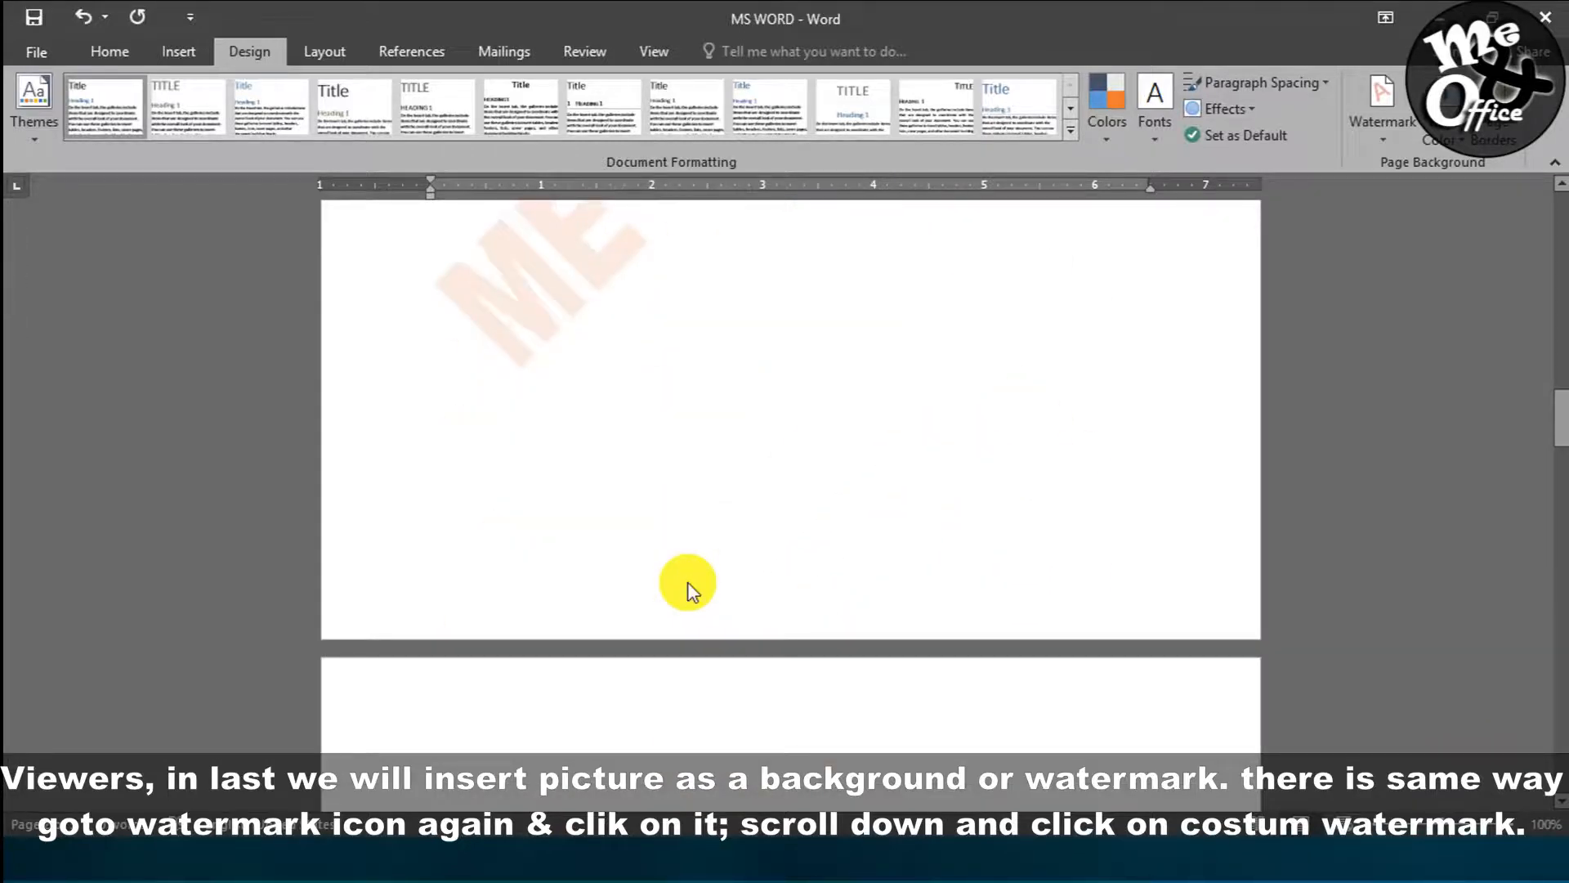
pyautogui.scroll(15, 688, 583)
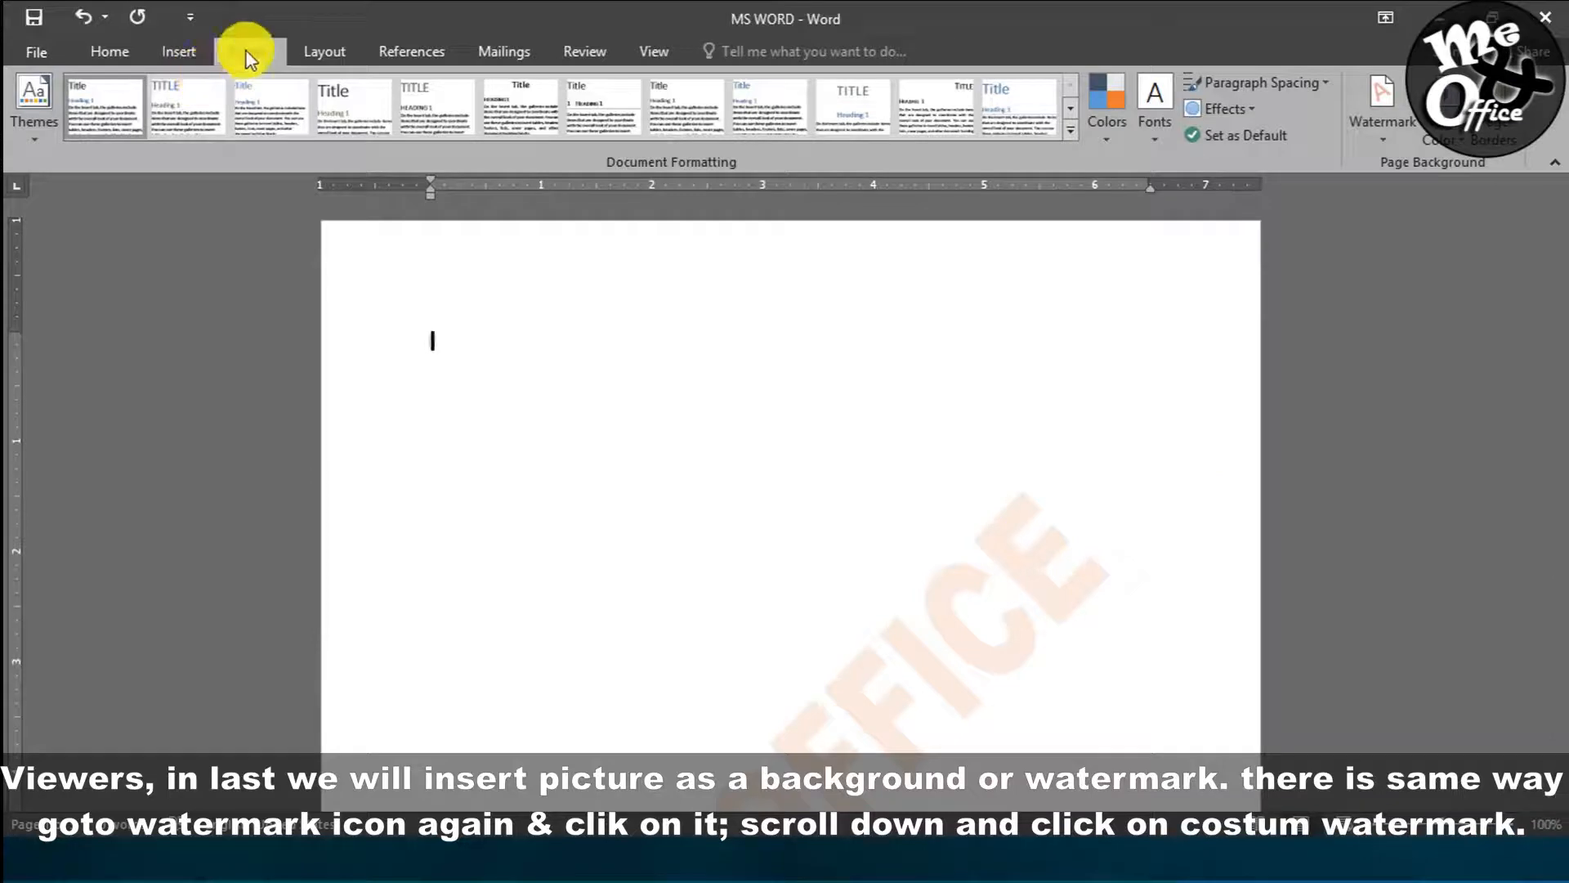
# Step: Set the document's custom watermark to a picture watermark and browse for the picture offline
pyautogui.click(1393, 139)
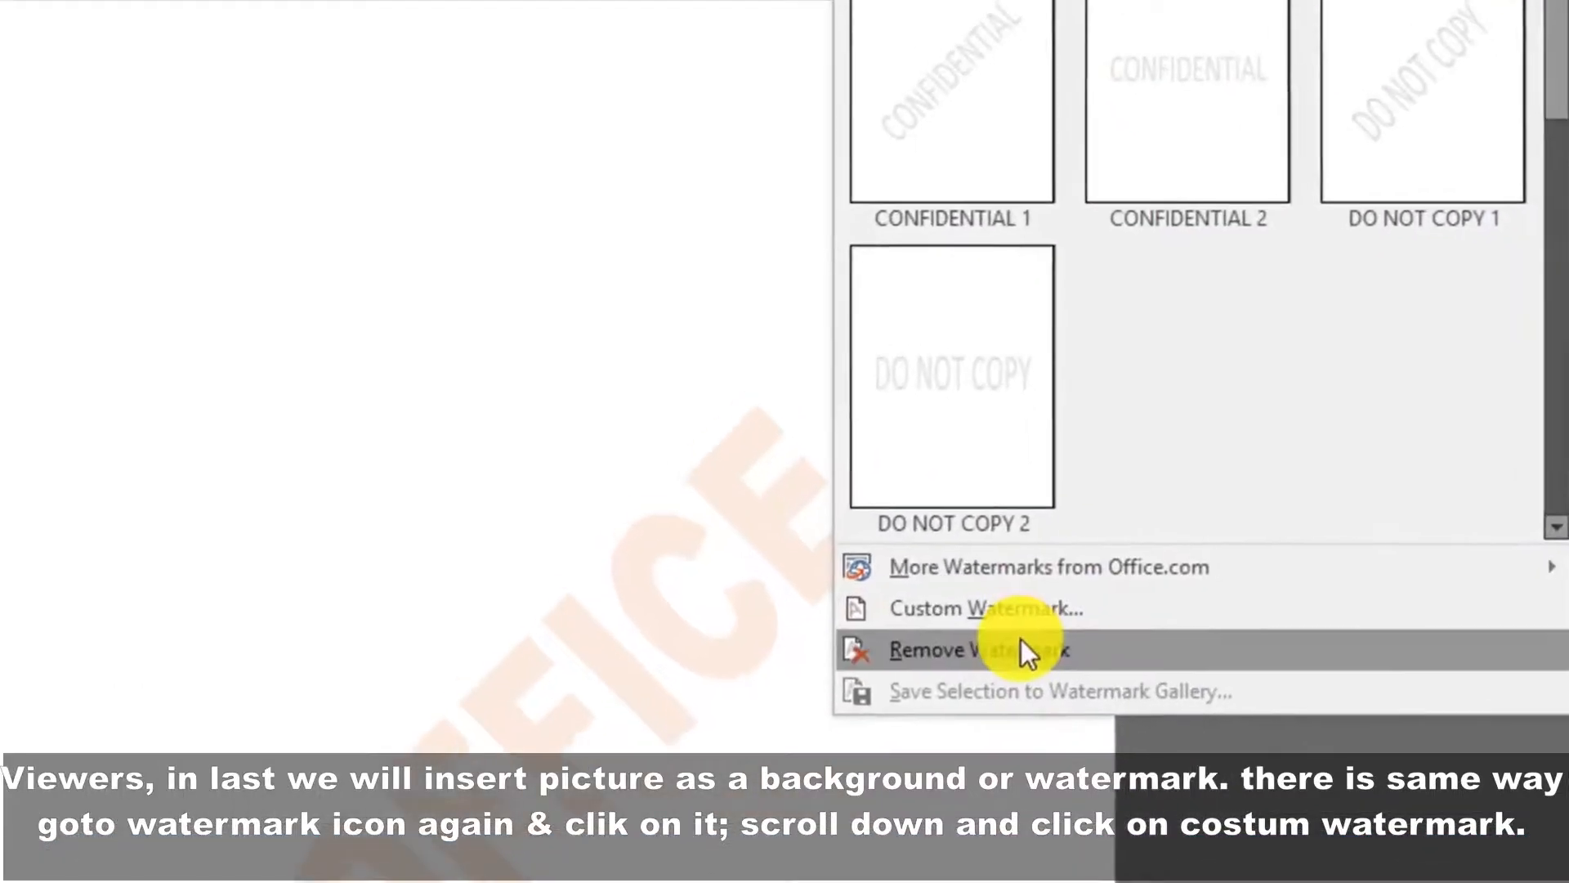
pyautogui.click(1029, 603)
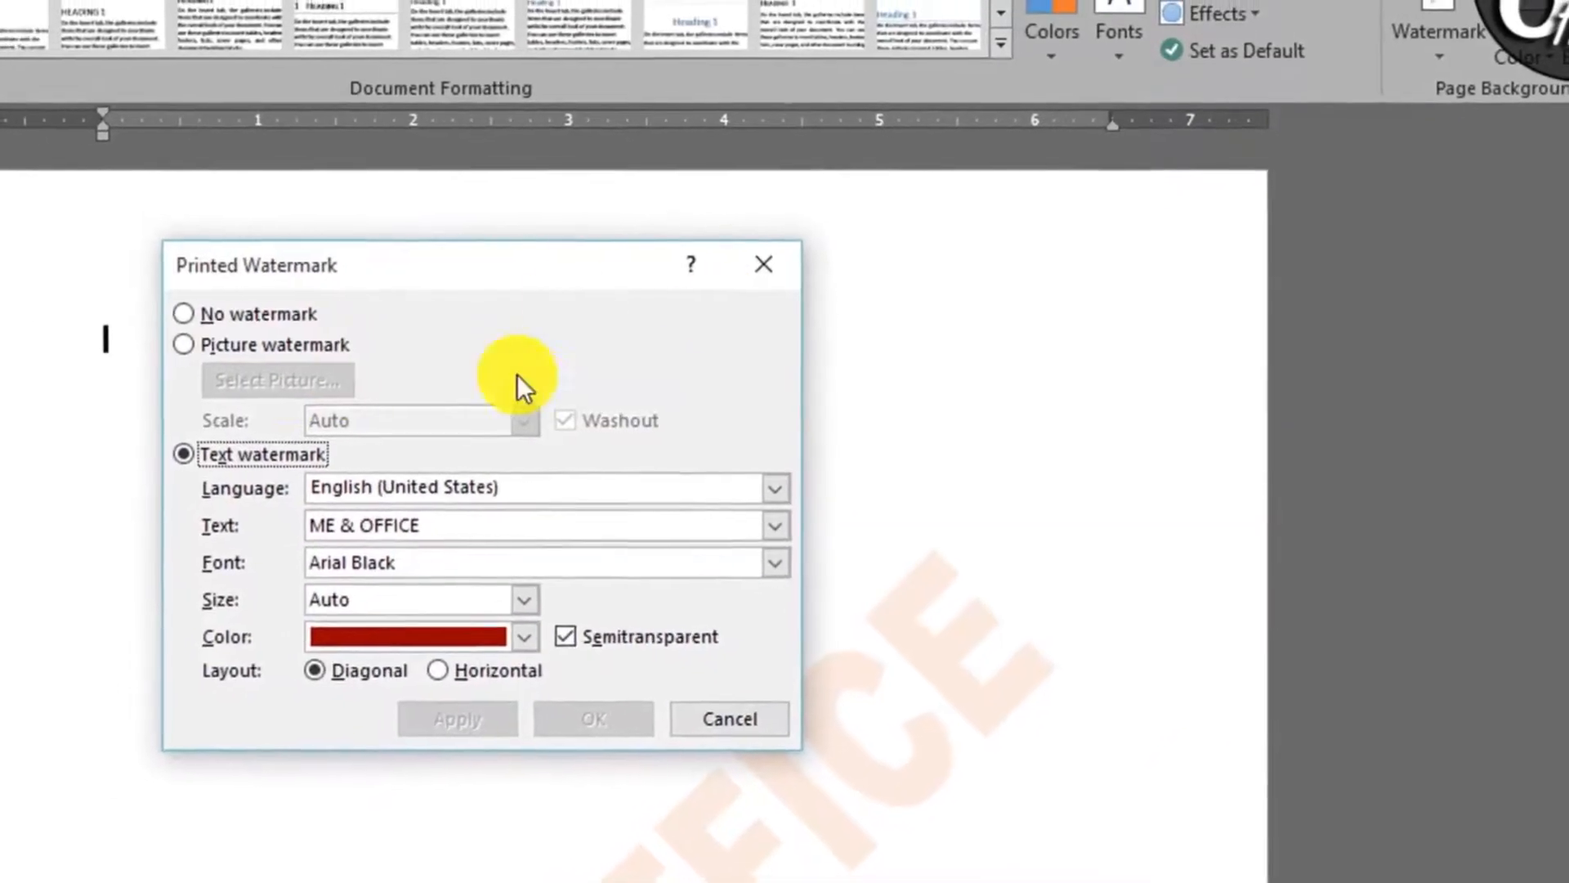
pyautogui.click(250, 348)
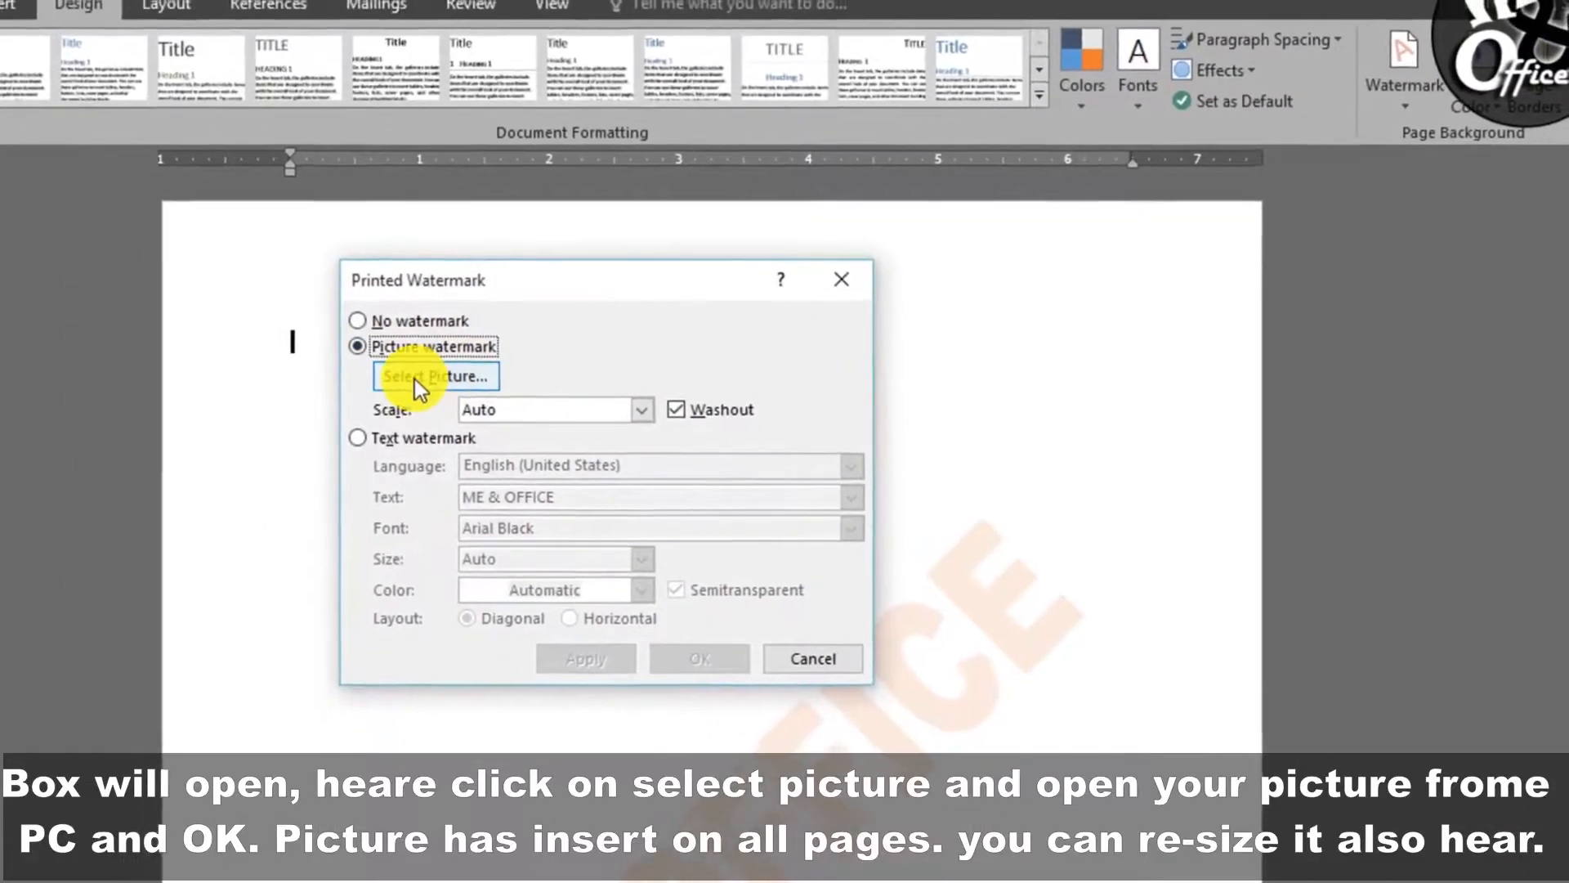
pyautogui.click(425, 377)
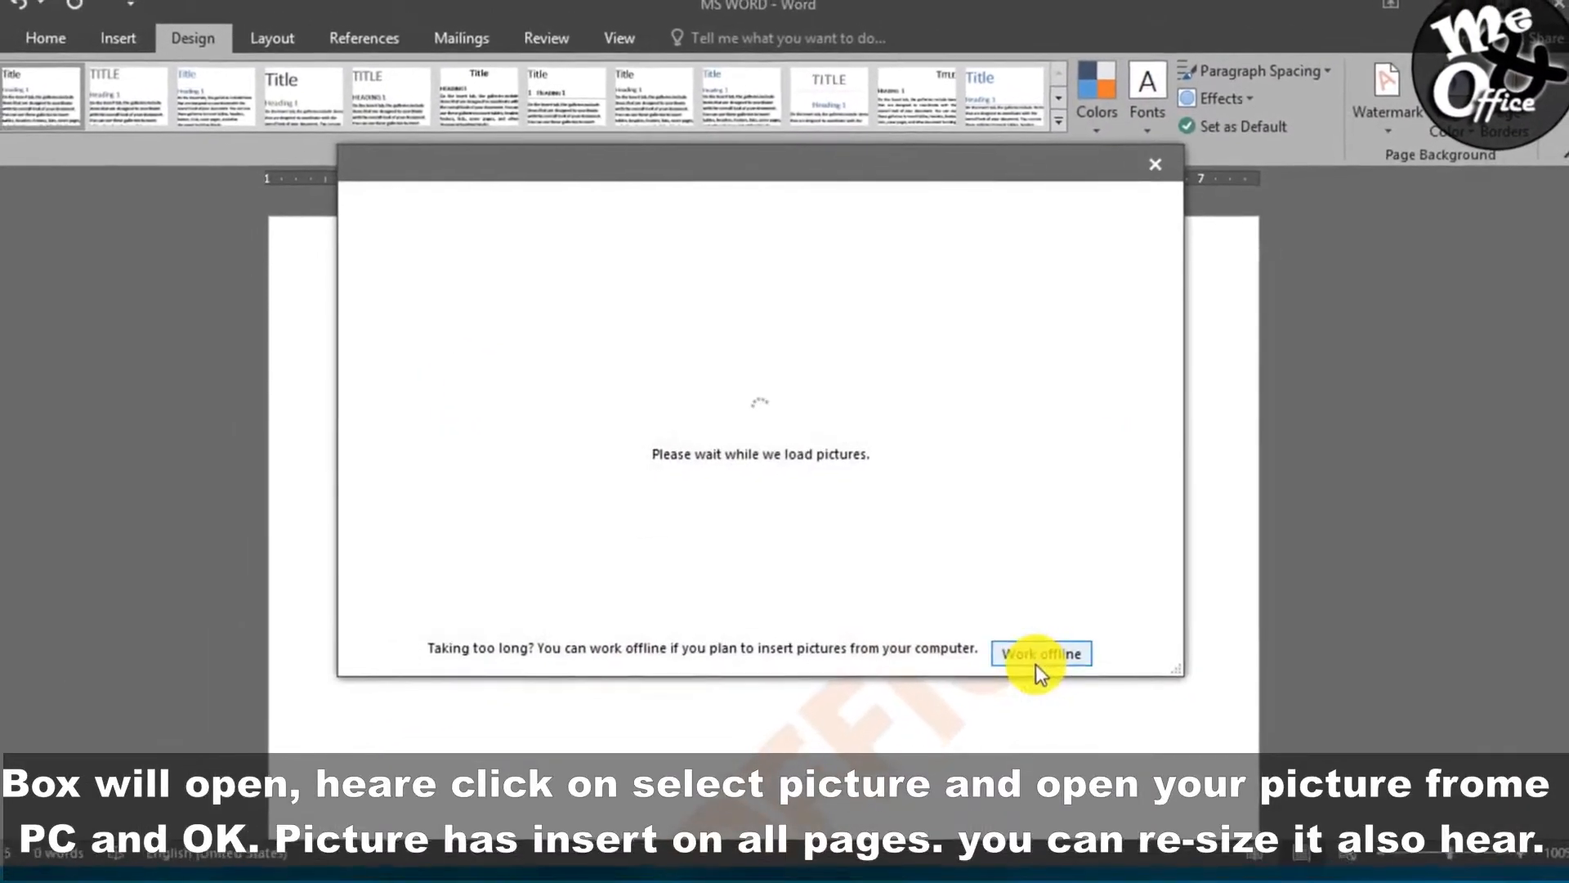
pyautogui.click(1036, 662)
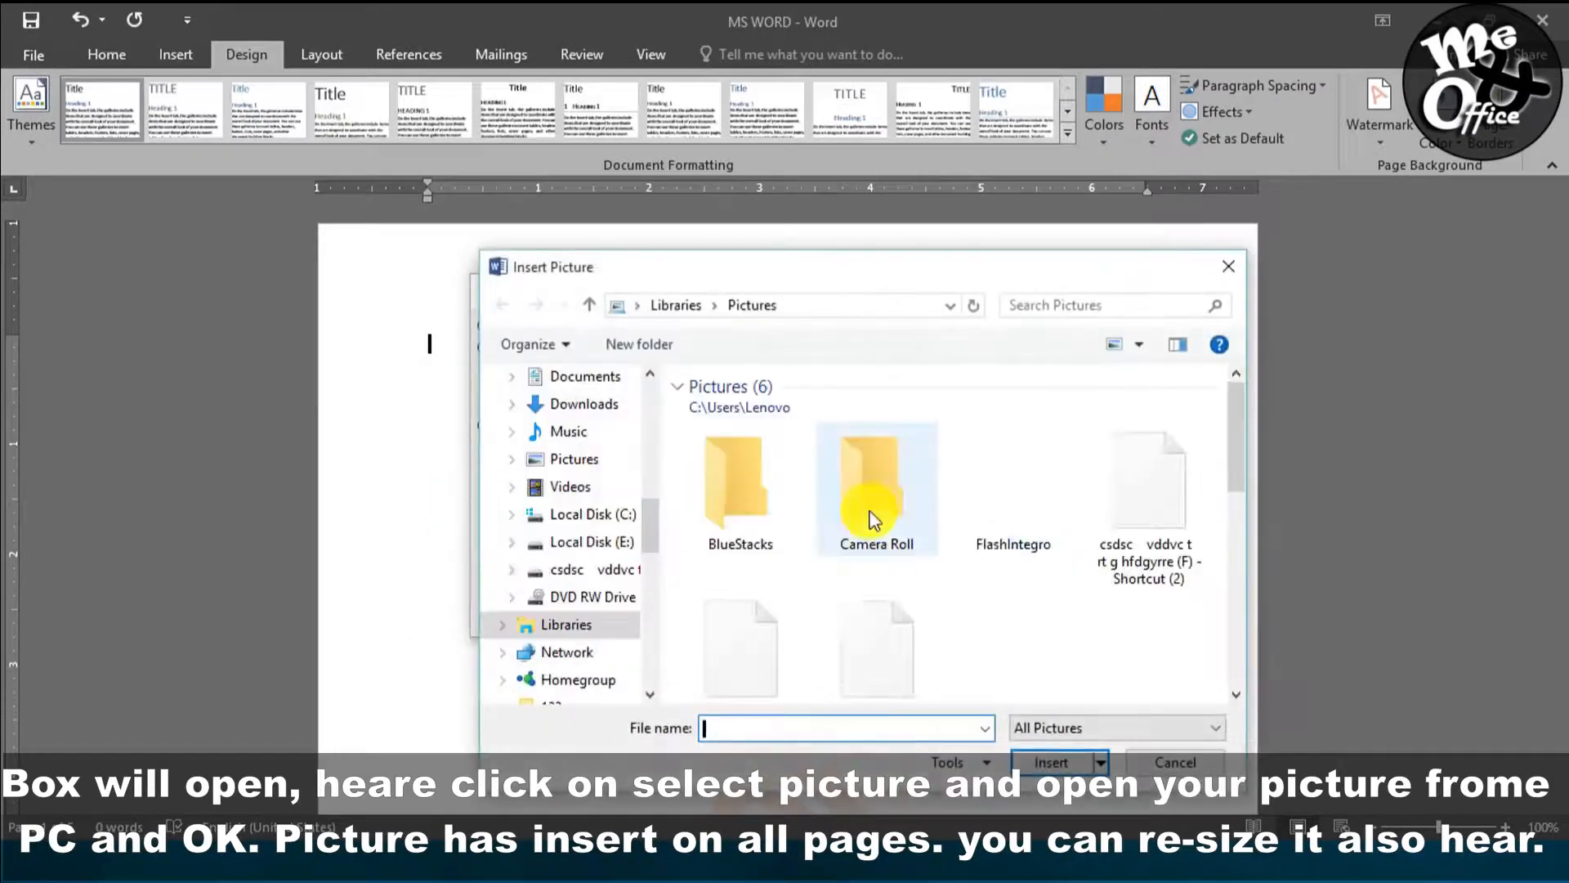
# Step: Choose Picture145 from the Logo folder on the Desktop and apply it as the document's watermark
pyautogui.doubleClick(1139, 270)
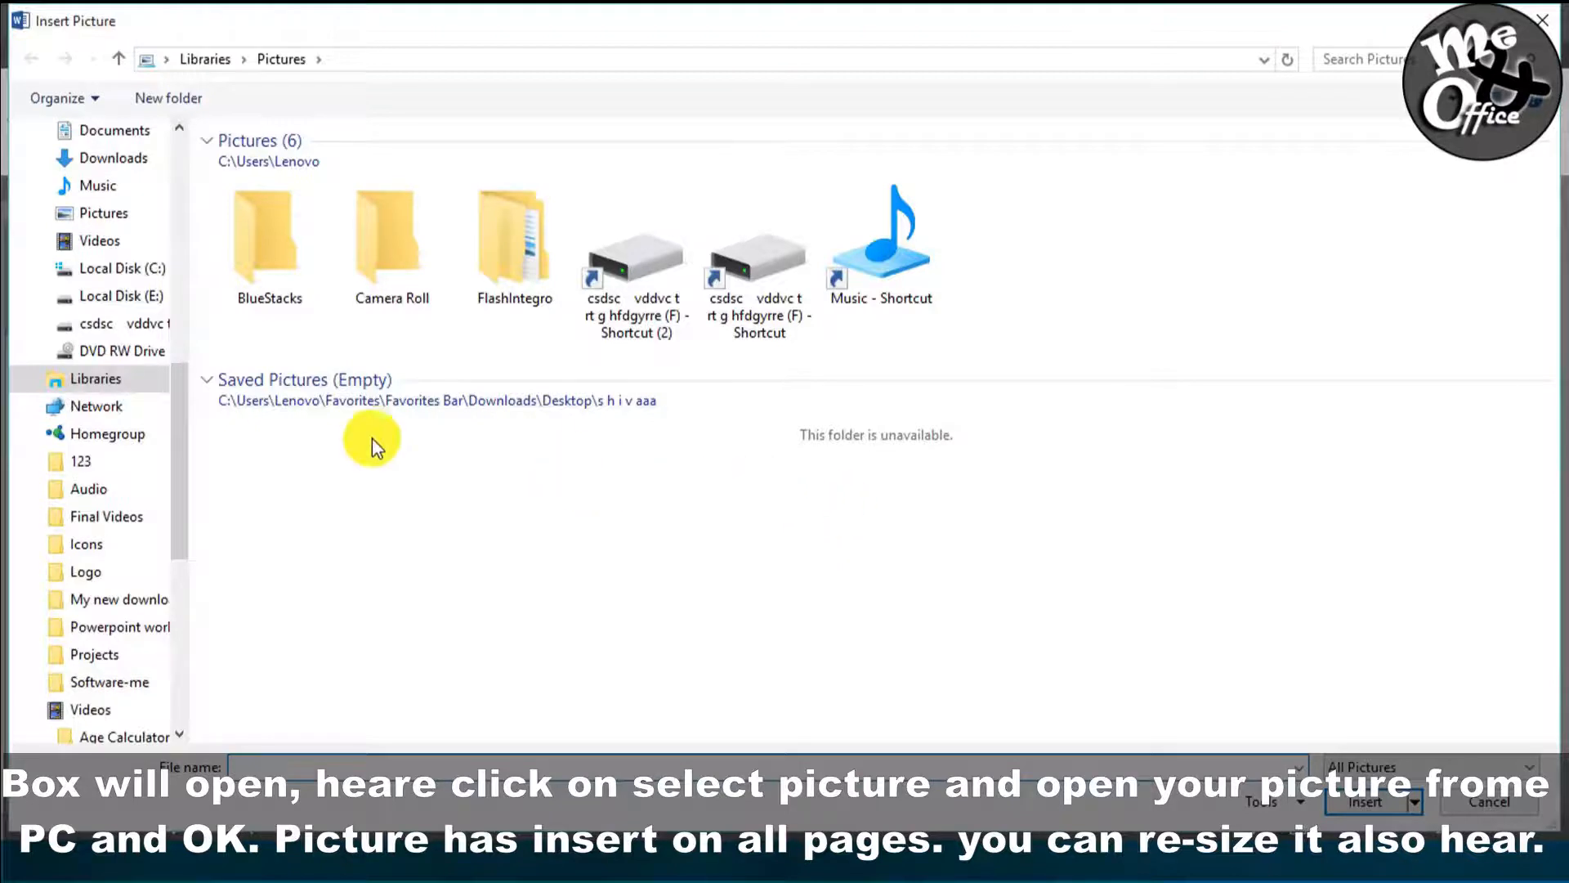
pyautogui.moveTo(181, 474); pyautogui.dragTo(188, 233)
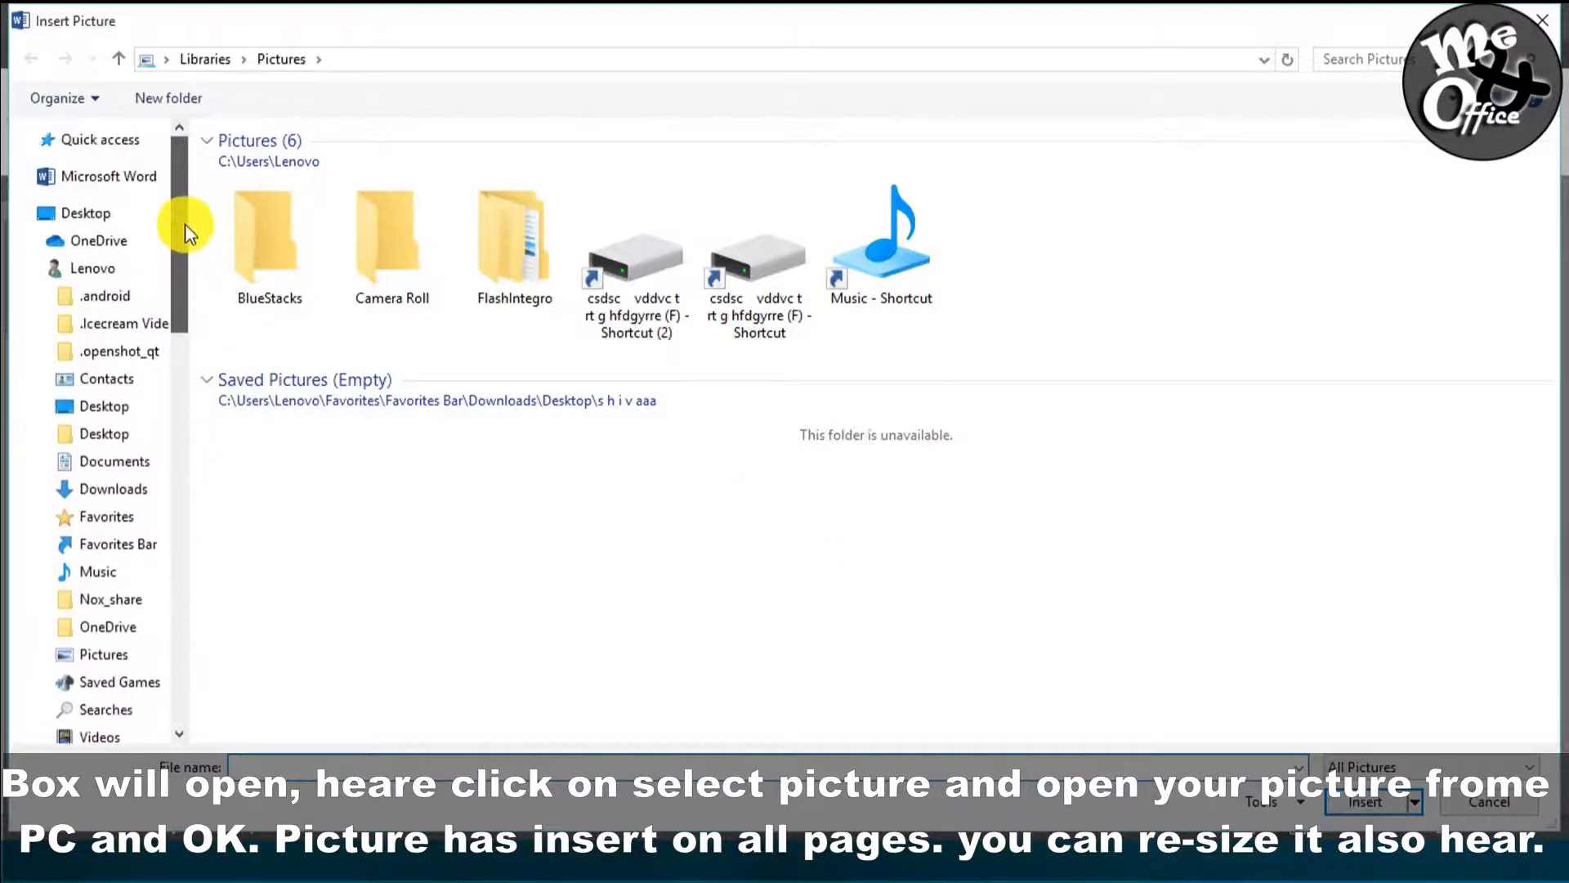
pyautogui.click(80, 214)
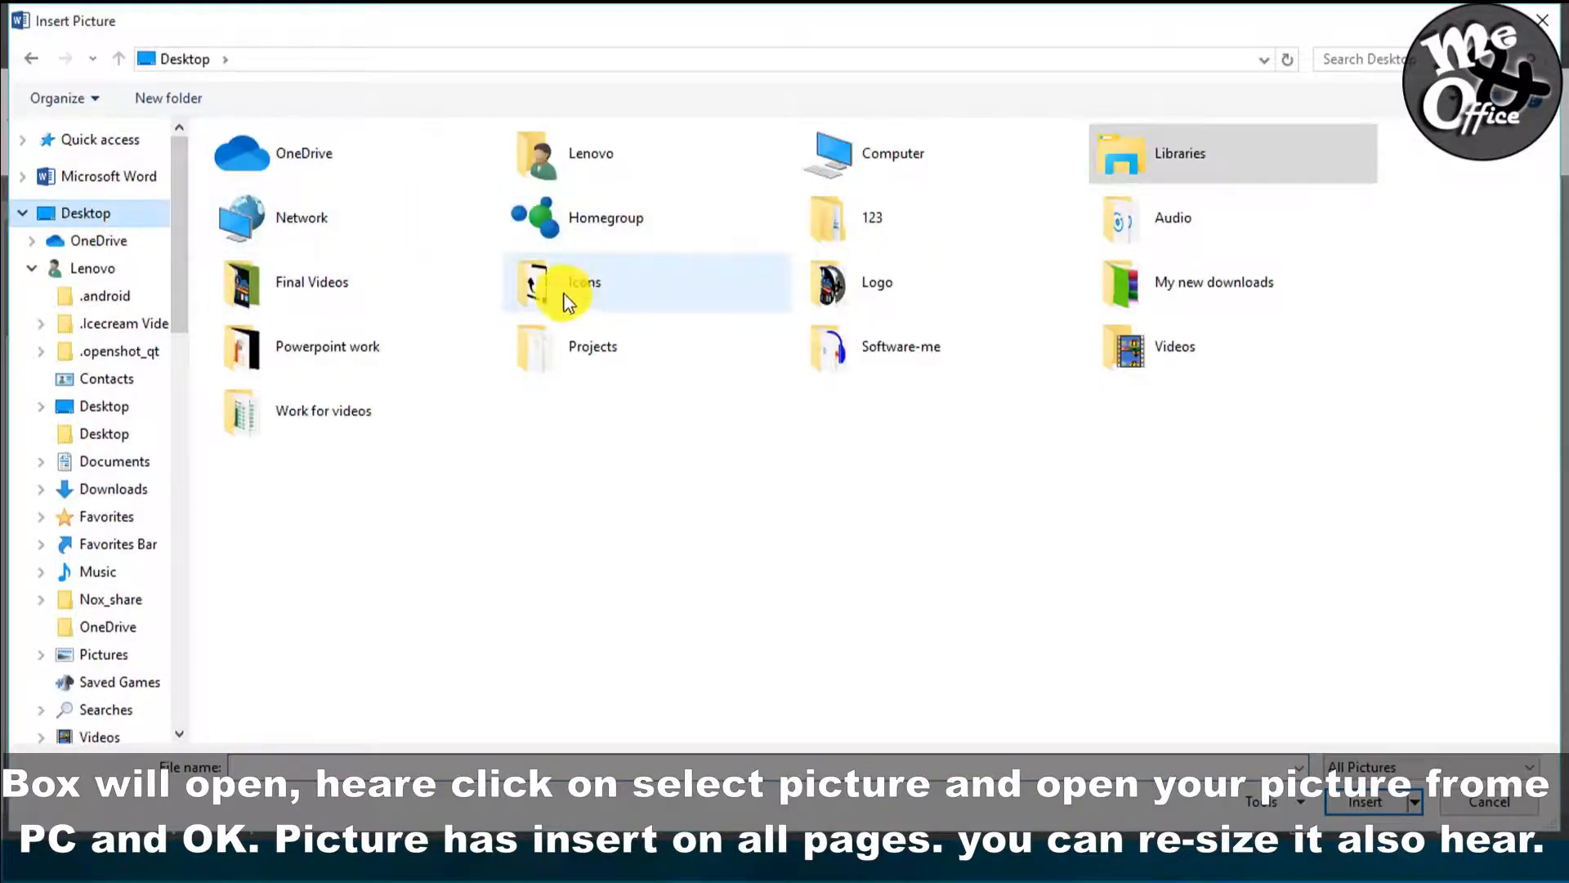
pyautogui.doubleClick(856, 299)
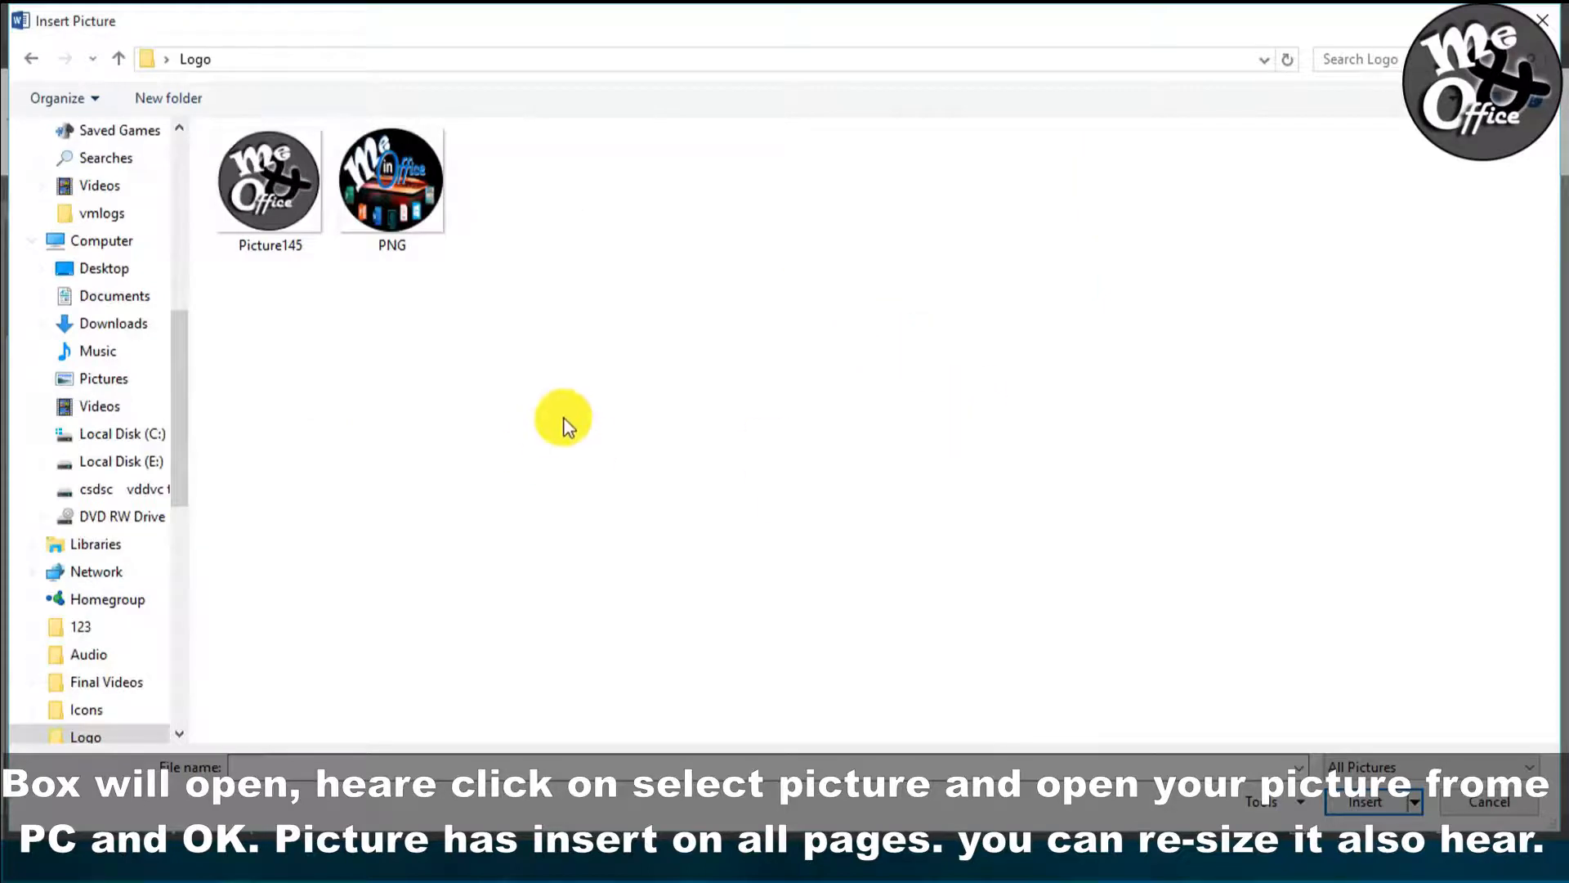
pyautogui.doubleClick(271, 200)
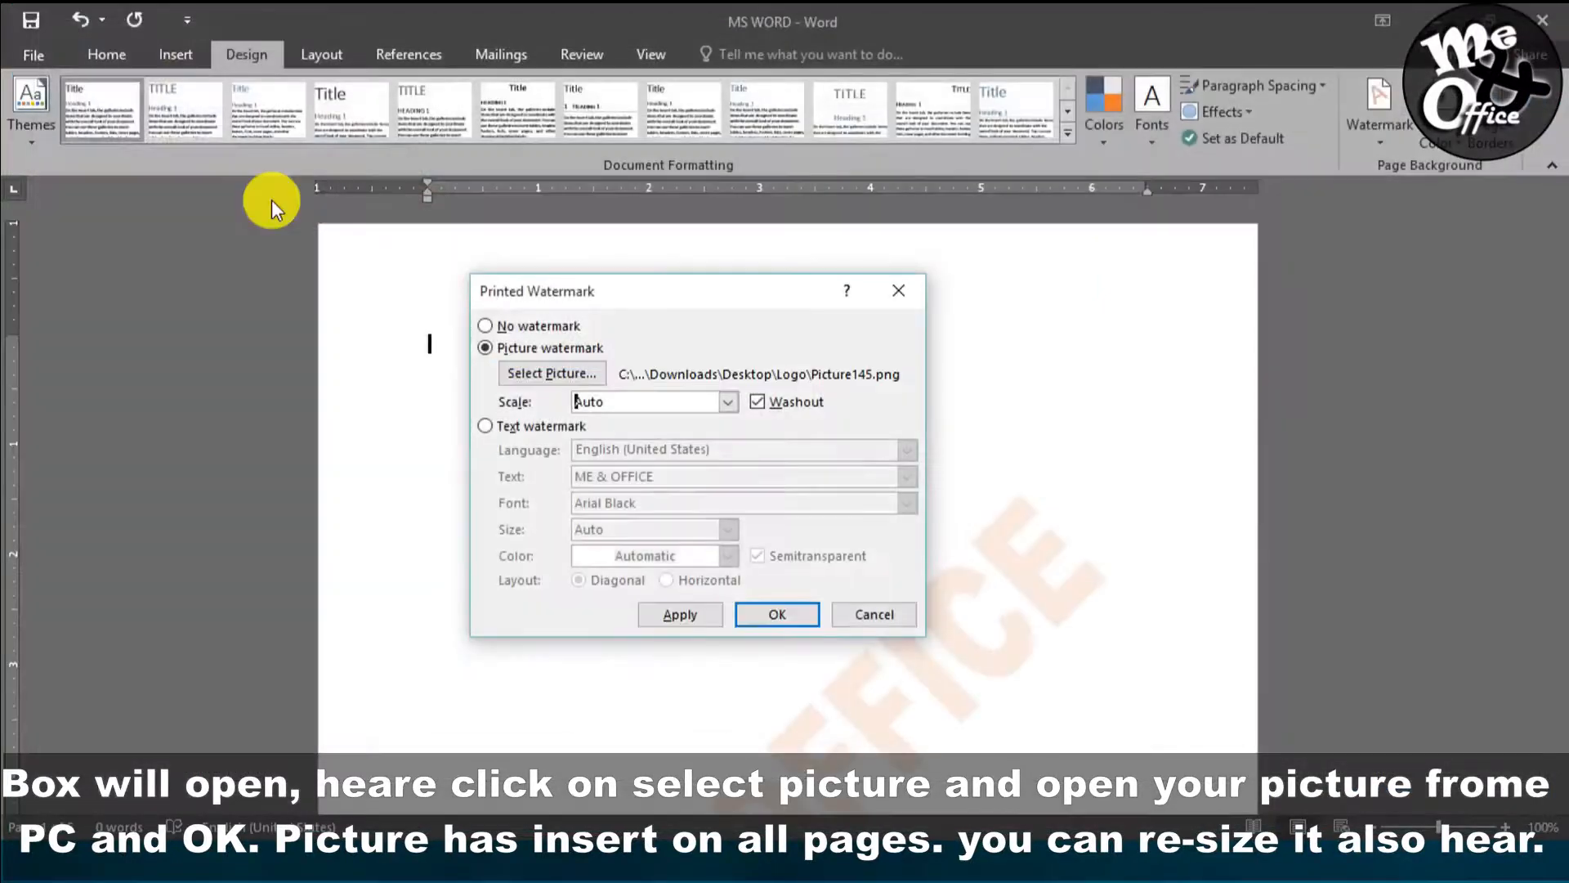
pyautogui.click(772, 619)
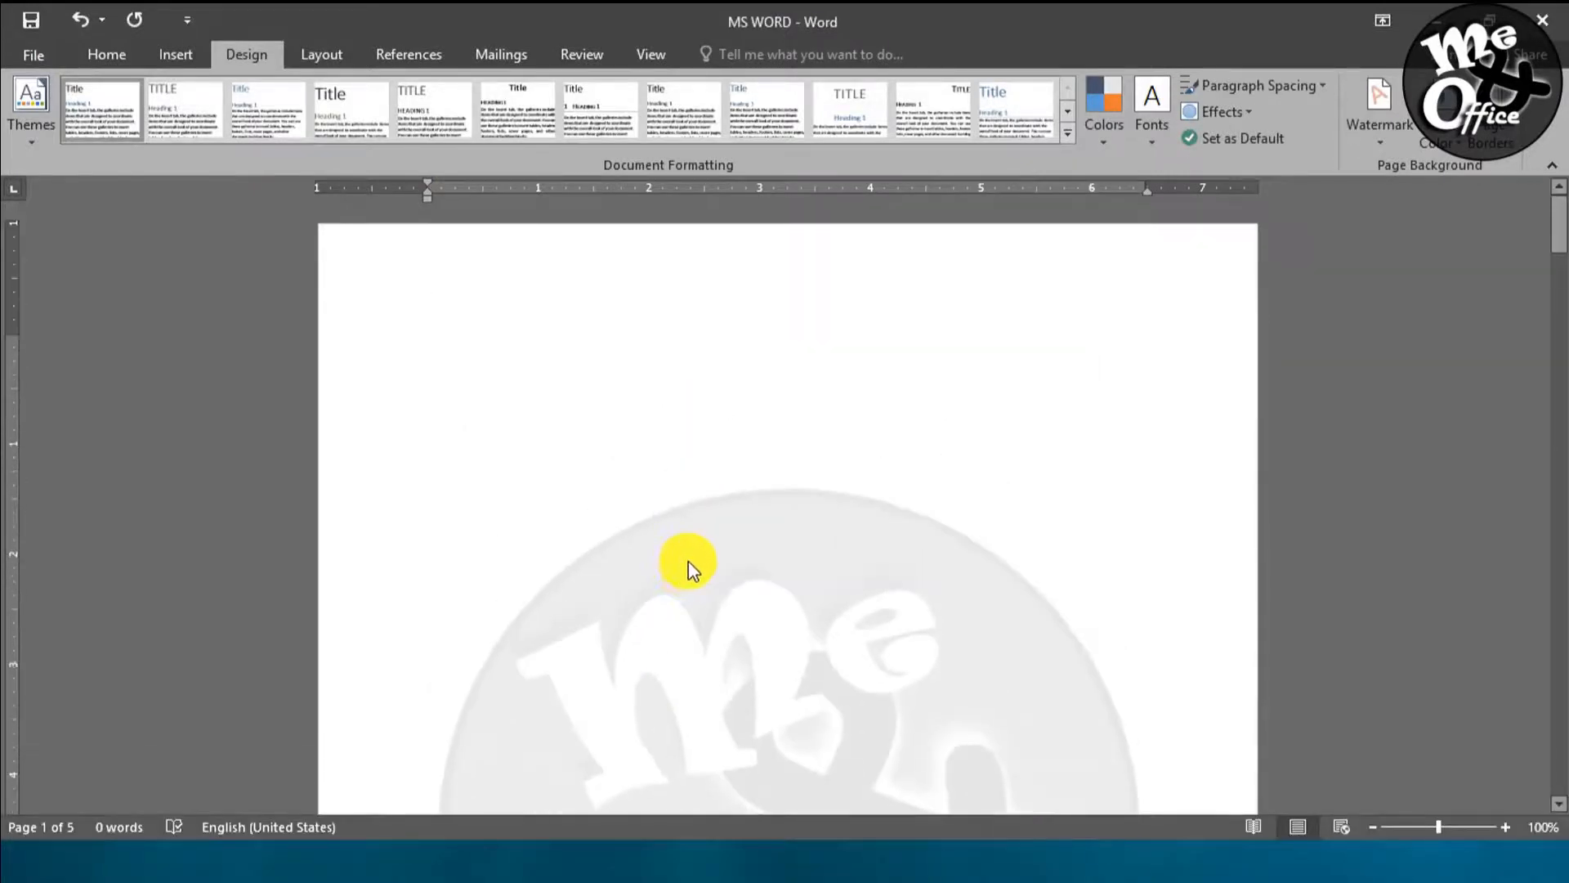
# Step: Examine the picture watermark across the document's pages
pyautogui.scroll(-10, 678, 567)
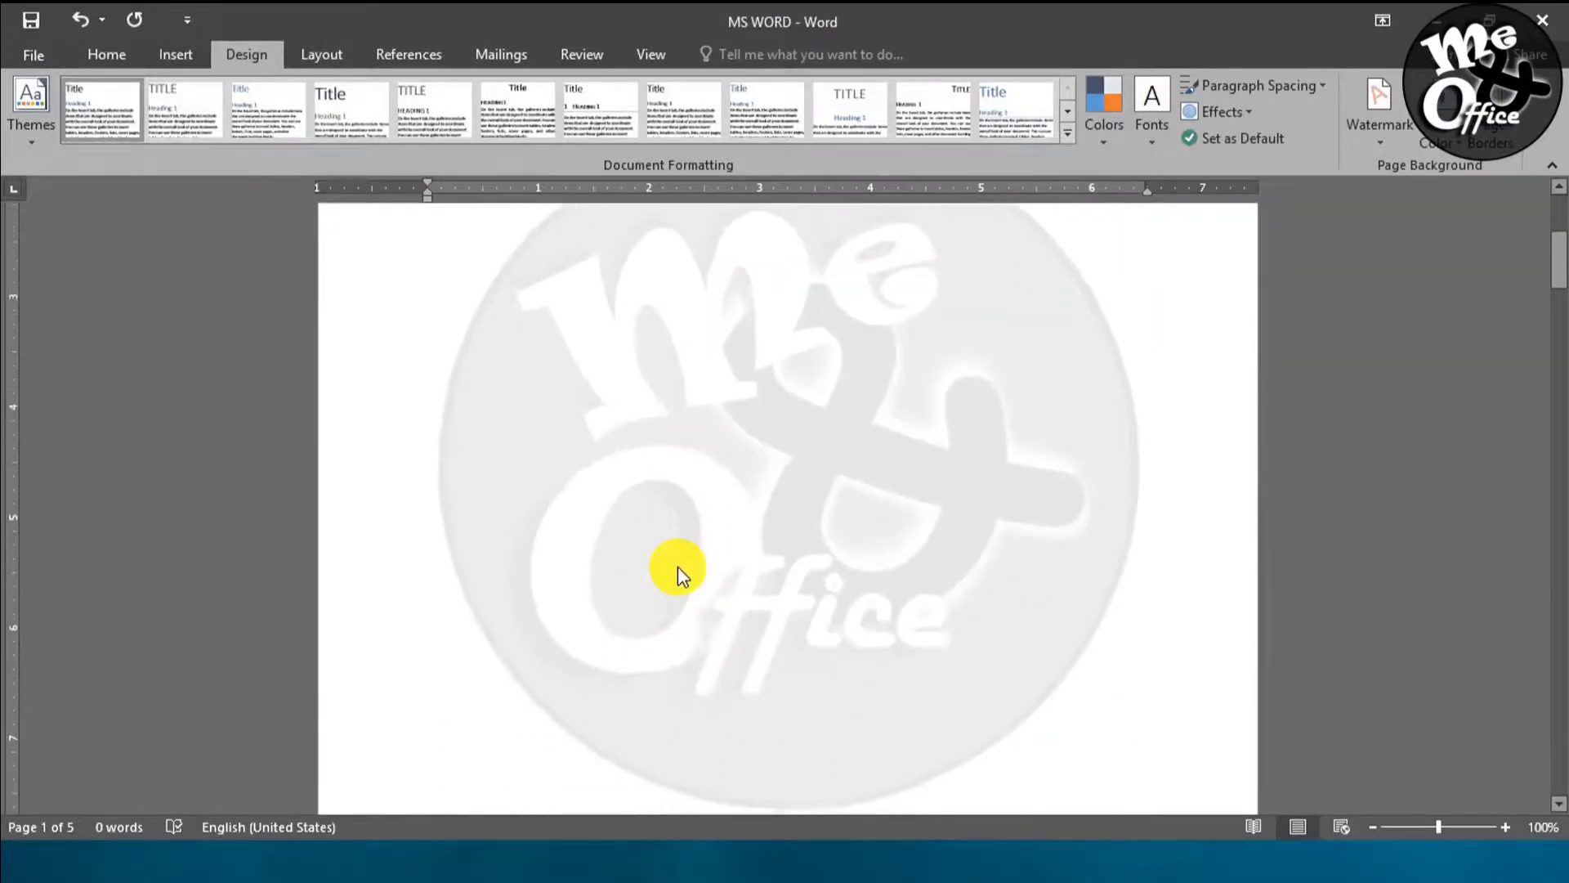
pyautogui.scroll(-15, 679, 567)
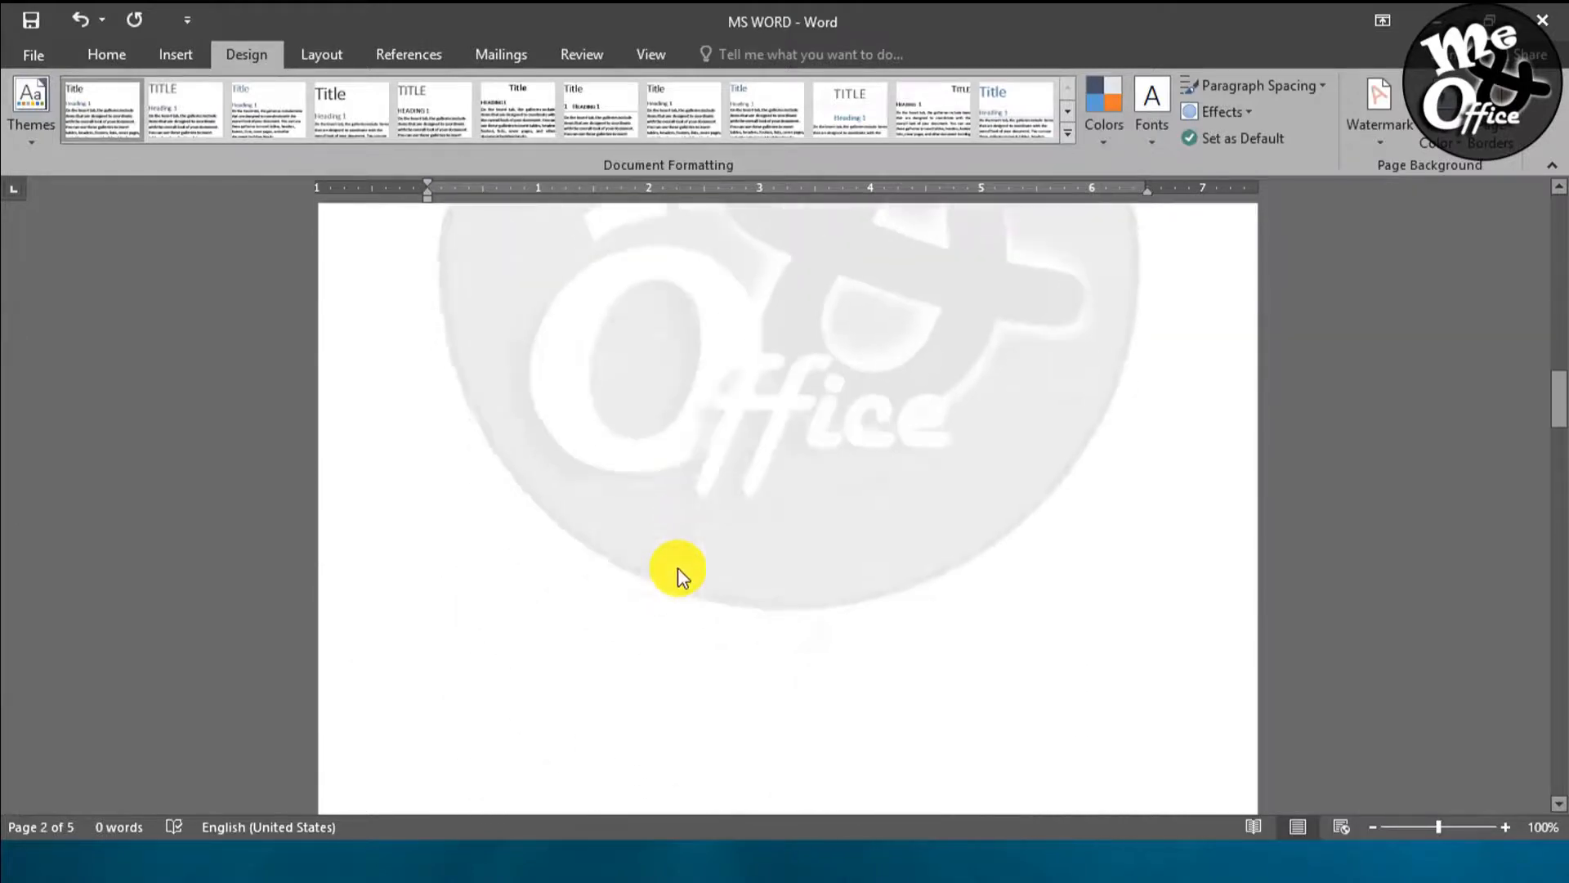
pyautogui.scroll(-15, 680, 571)
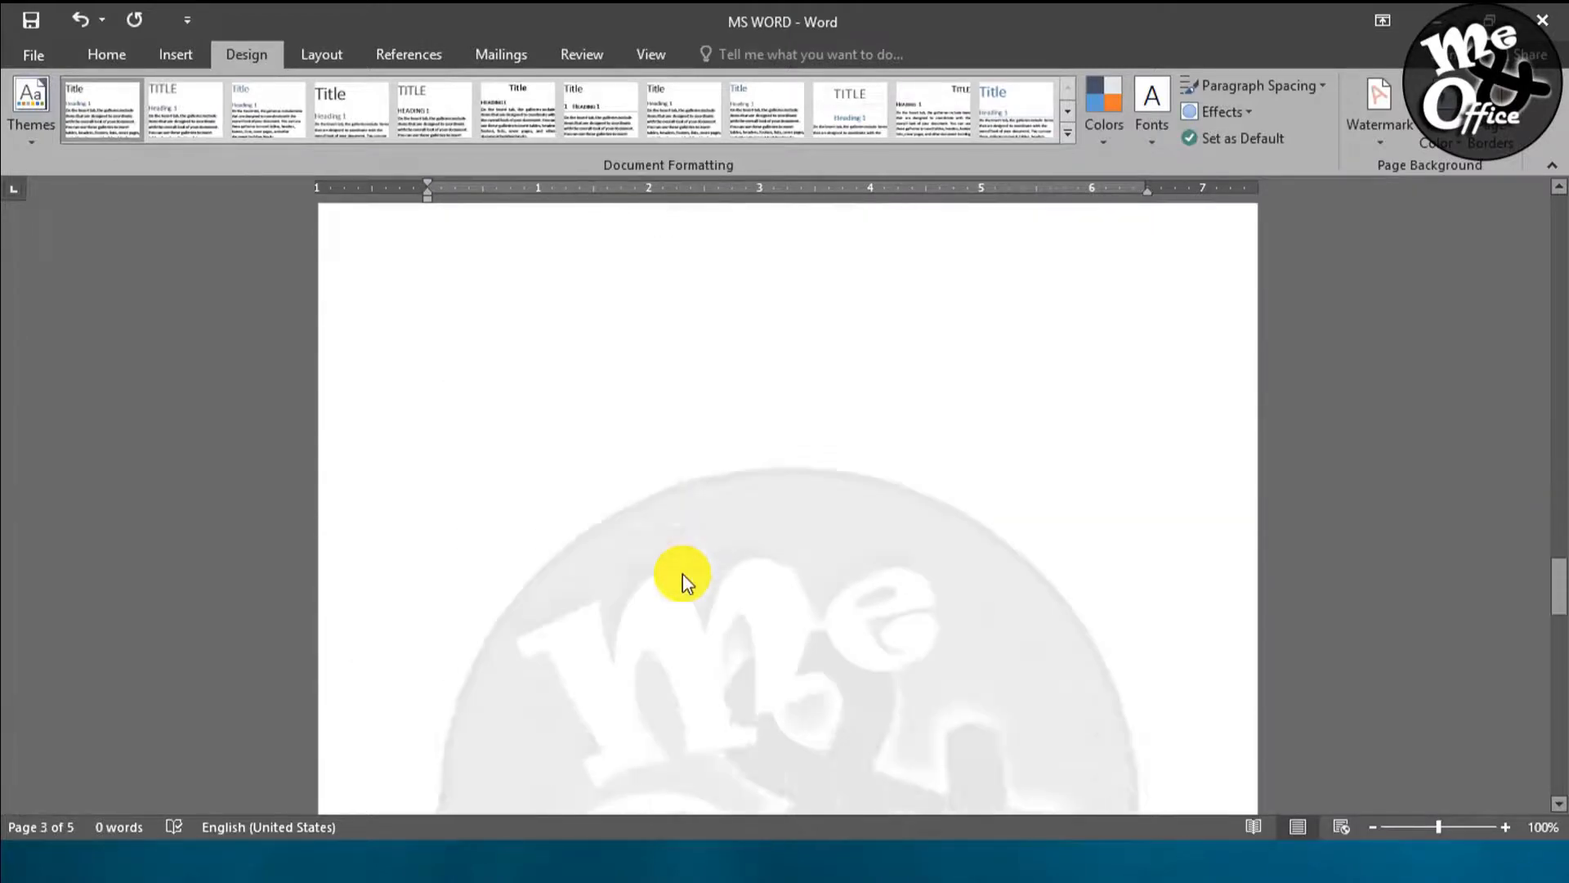
pyautogui.scroll(-5, 683, 573)
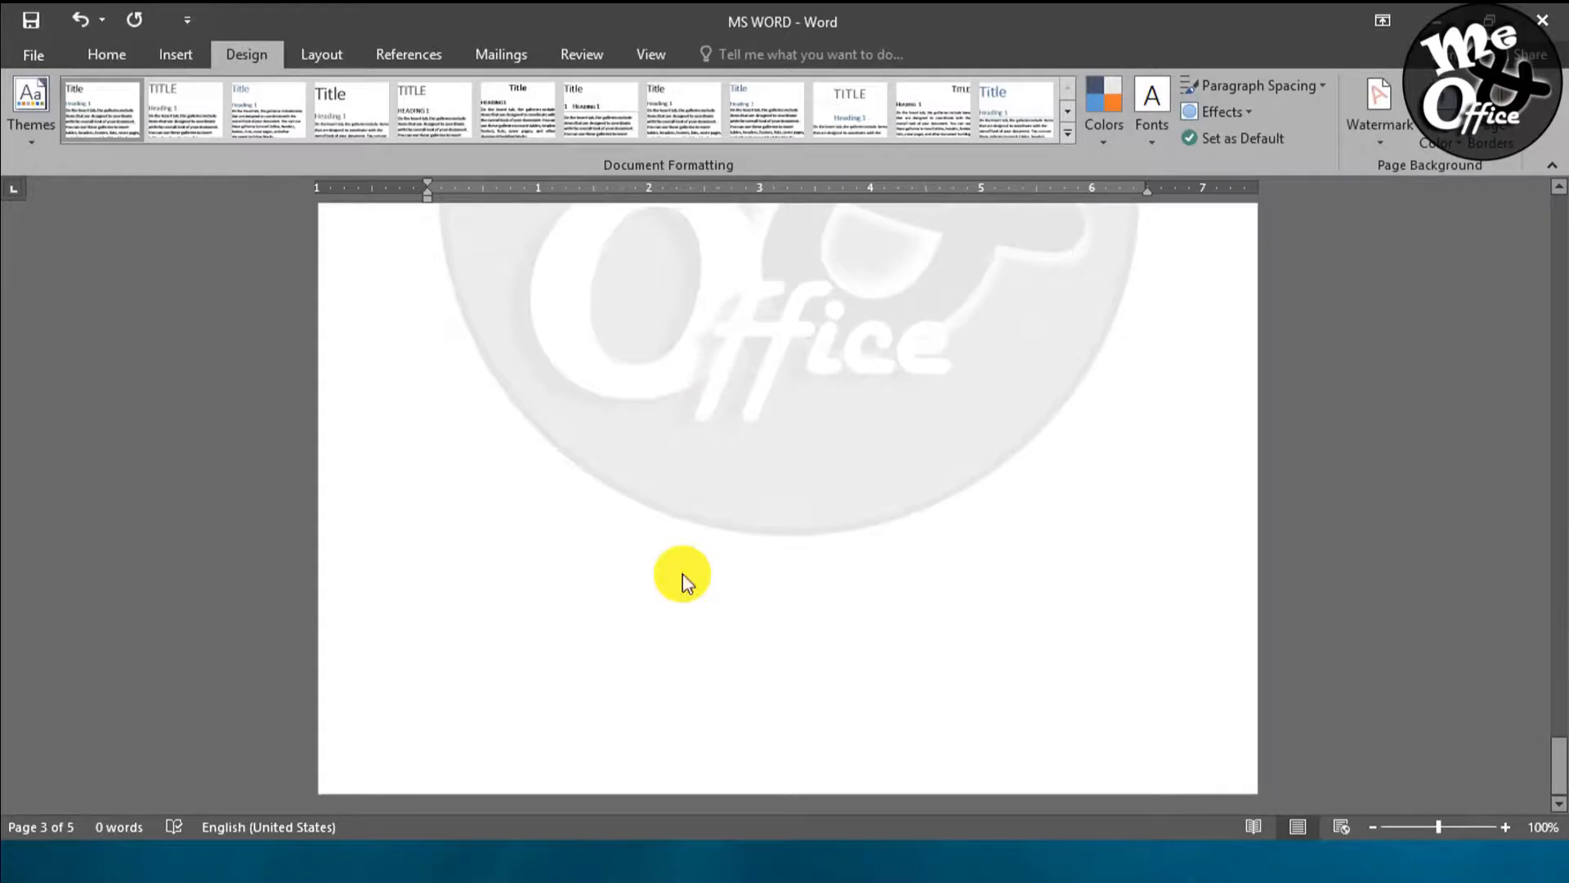
pyautogui.scroll(-11, 683, 575)
pyautogui.scroll(4, 683, 579)
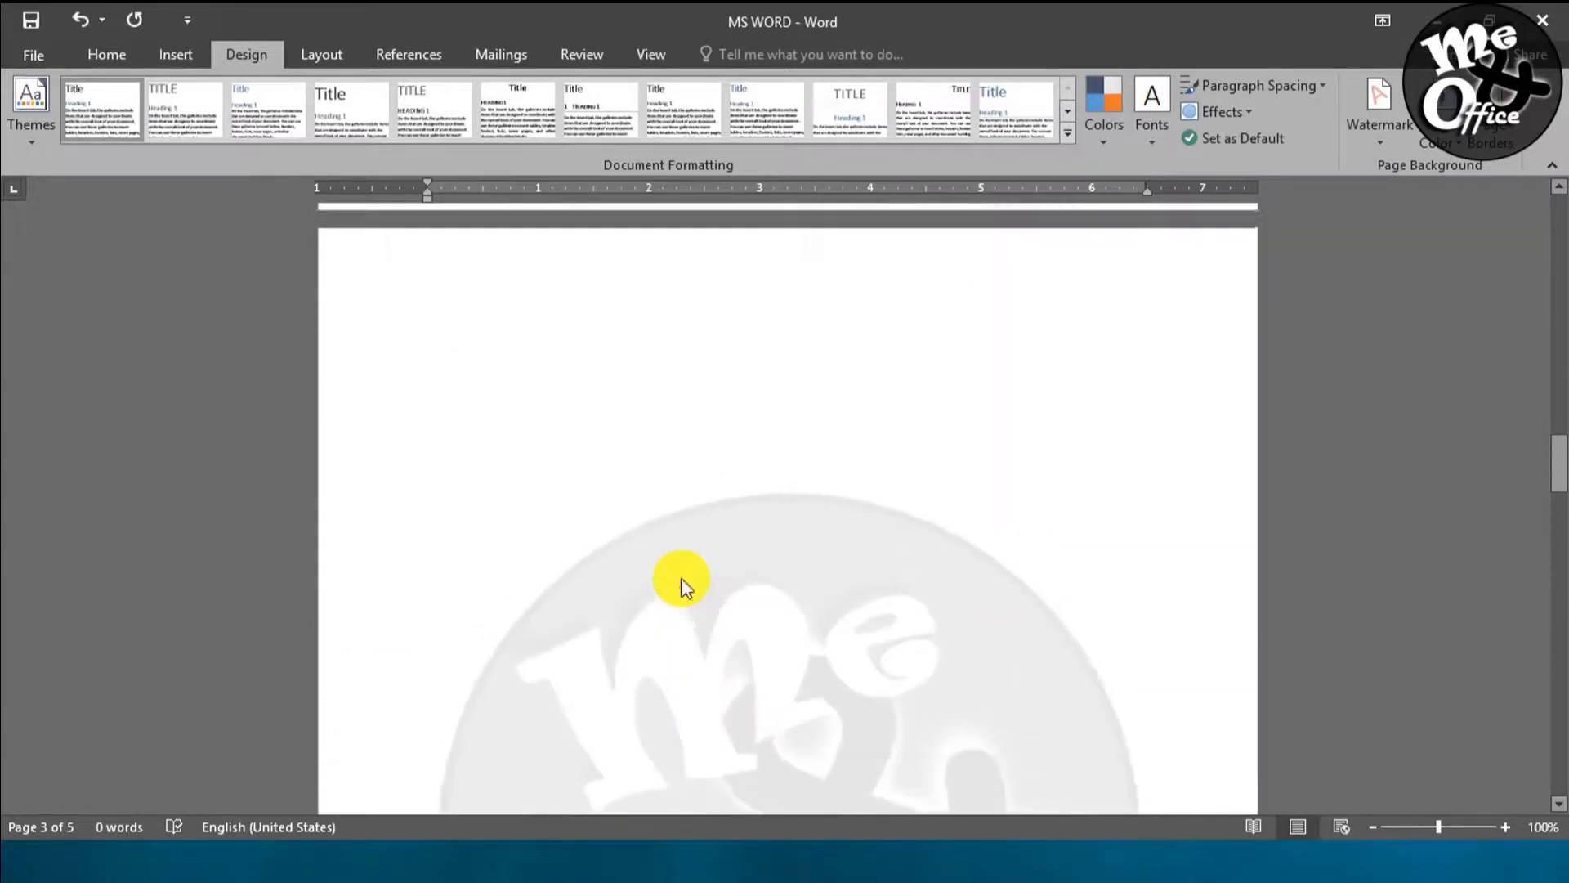
pyautogui.scroll(-3, 683, 585)
pyautogui.scroll(5, 683, 585)
pyautogui.scroll(-3, 683, 585)
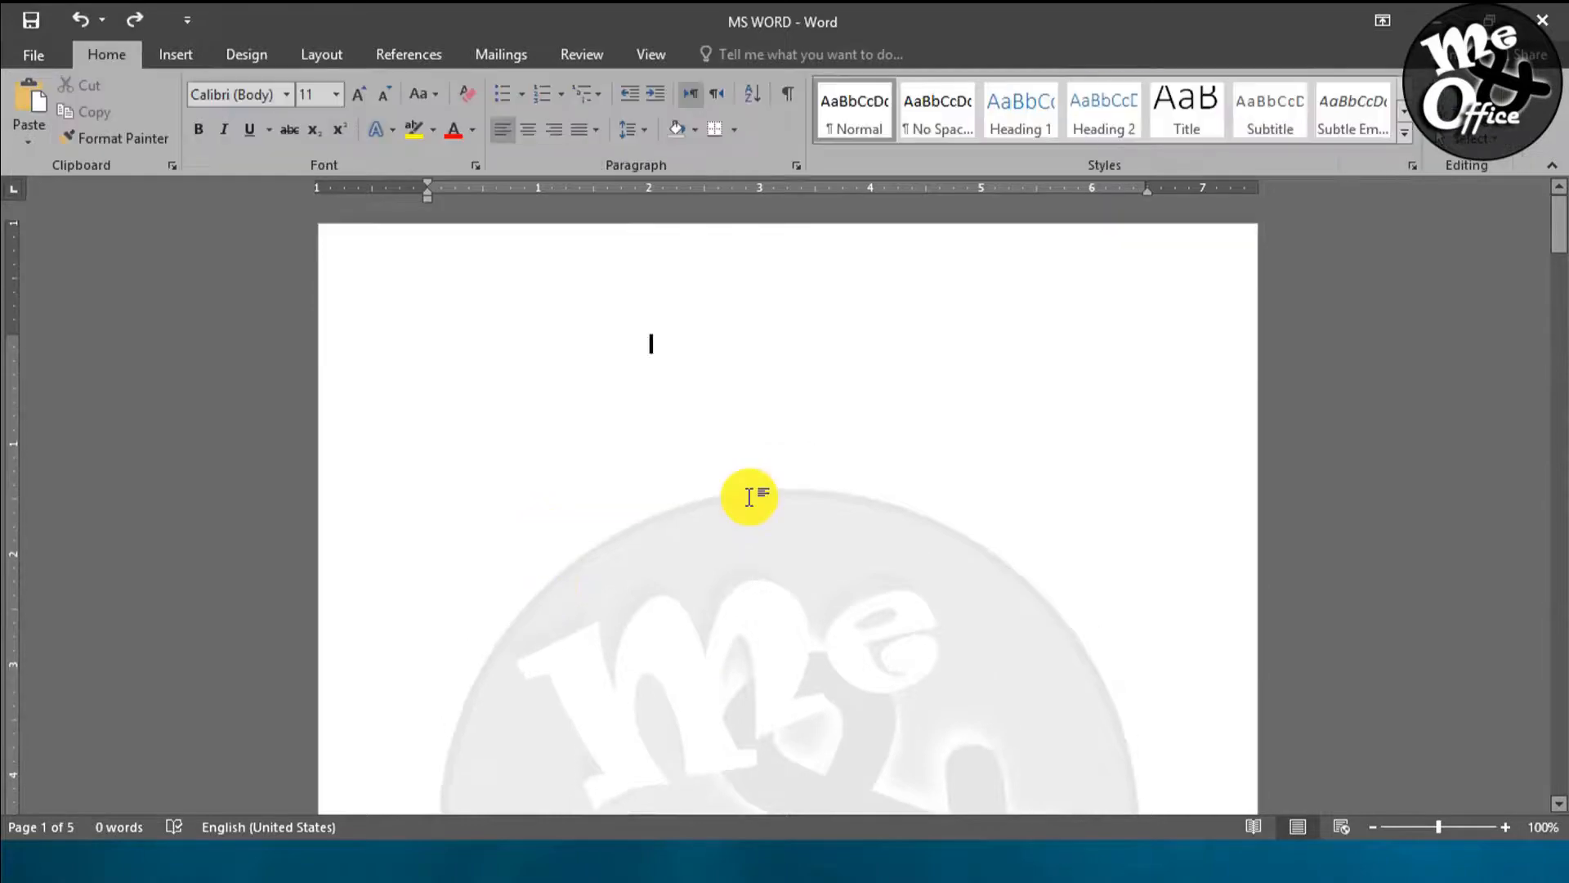
pyautogui.scroll(-5, 750, 496)
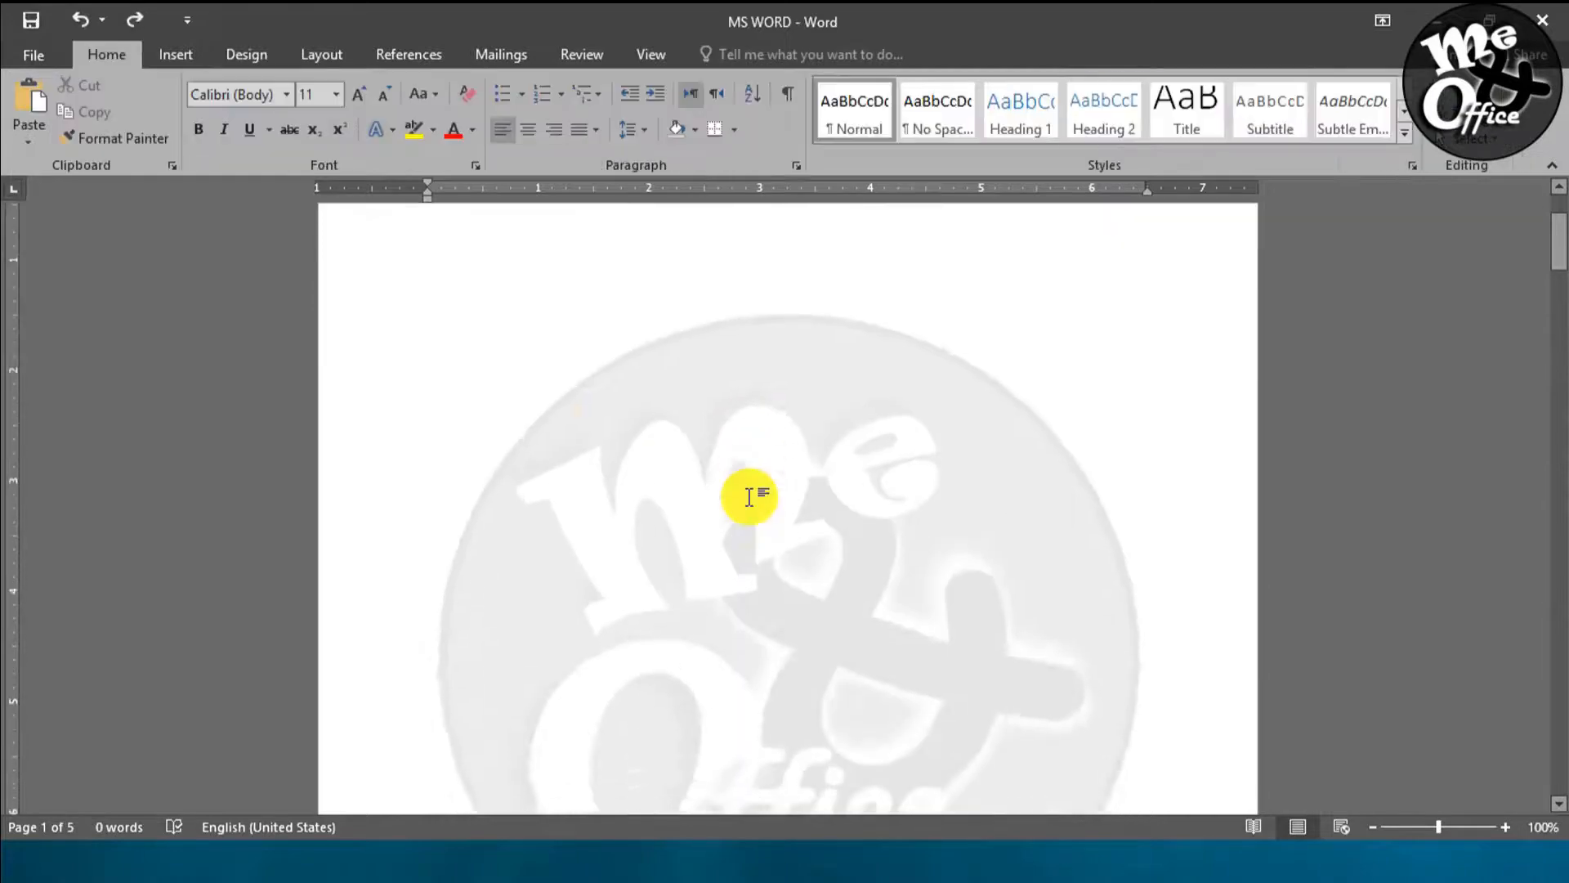
pyautogui.scroll(5, 751, 496)
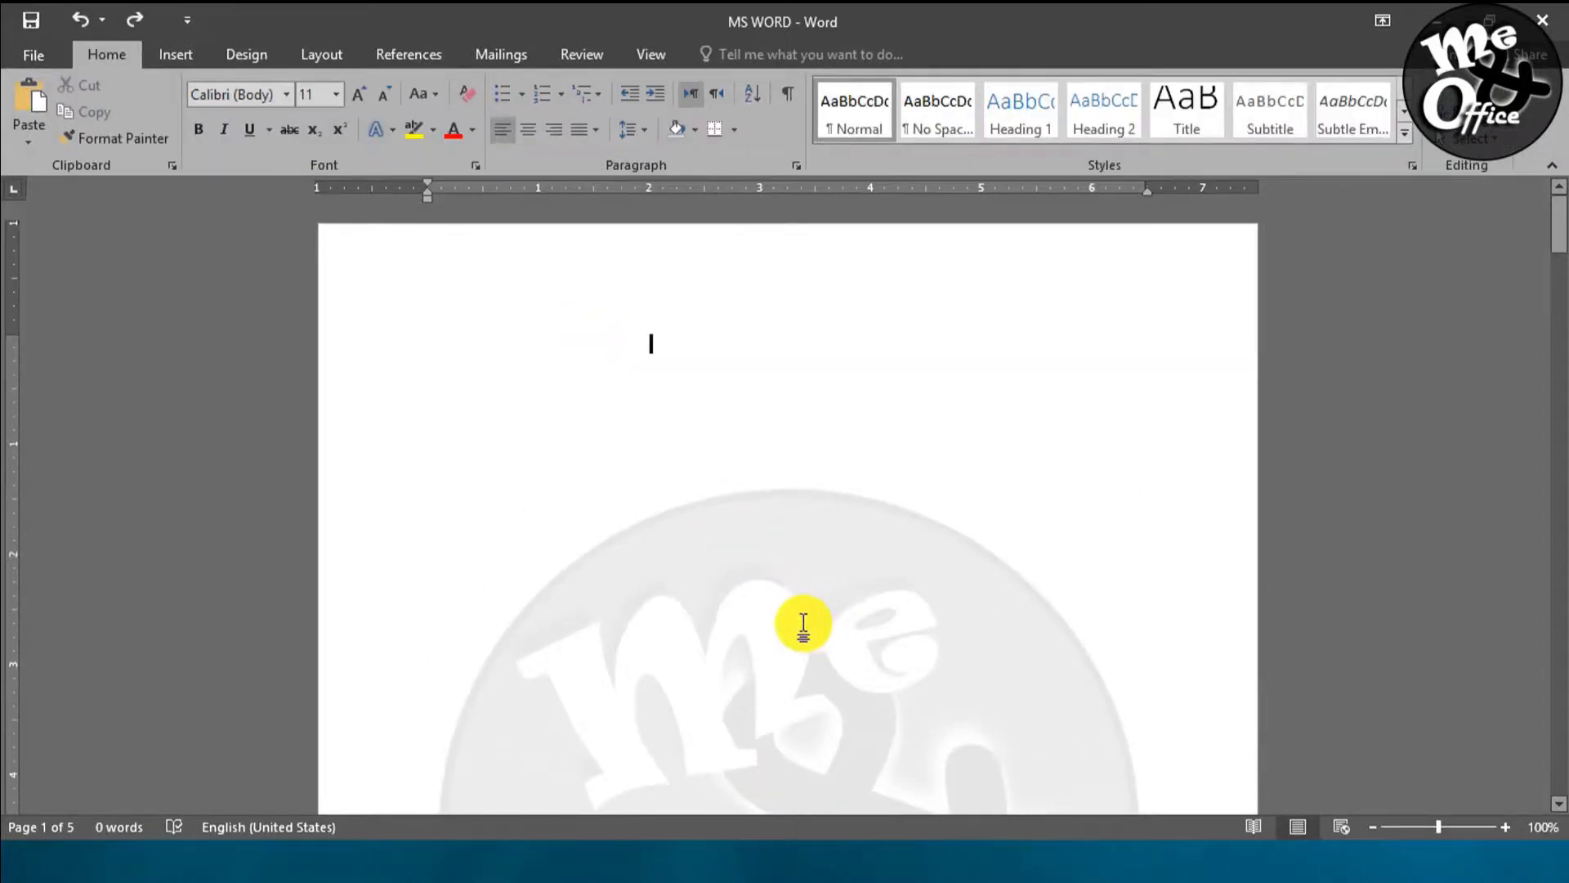
# Step: Open the header for editing and shrink the logo watermark on page 1 to about 4.5 inches wide
pyautogui.doubleClick(442, 259)
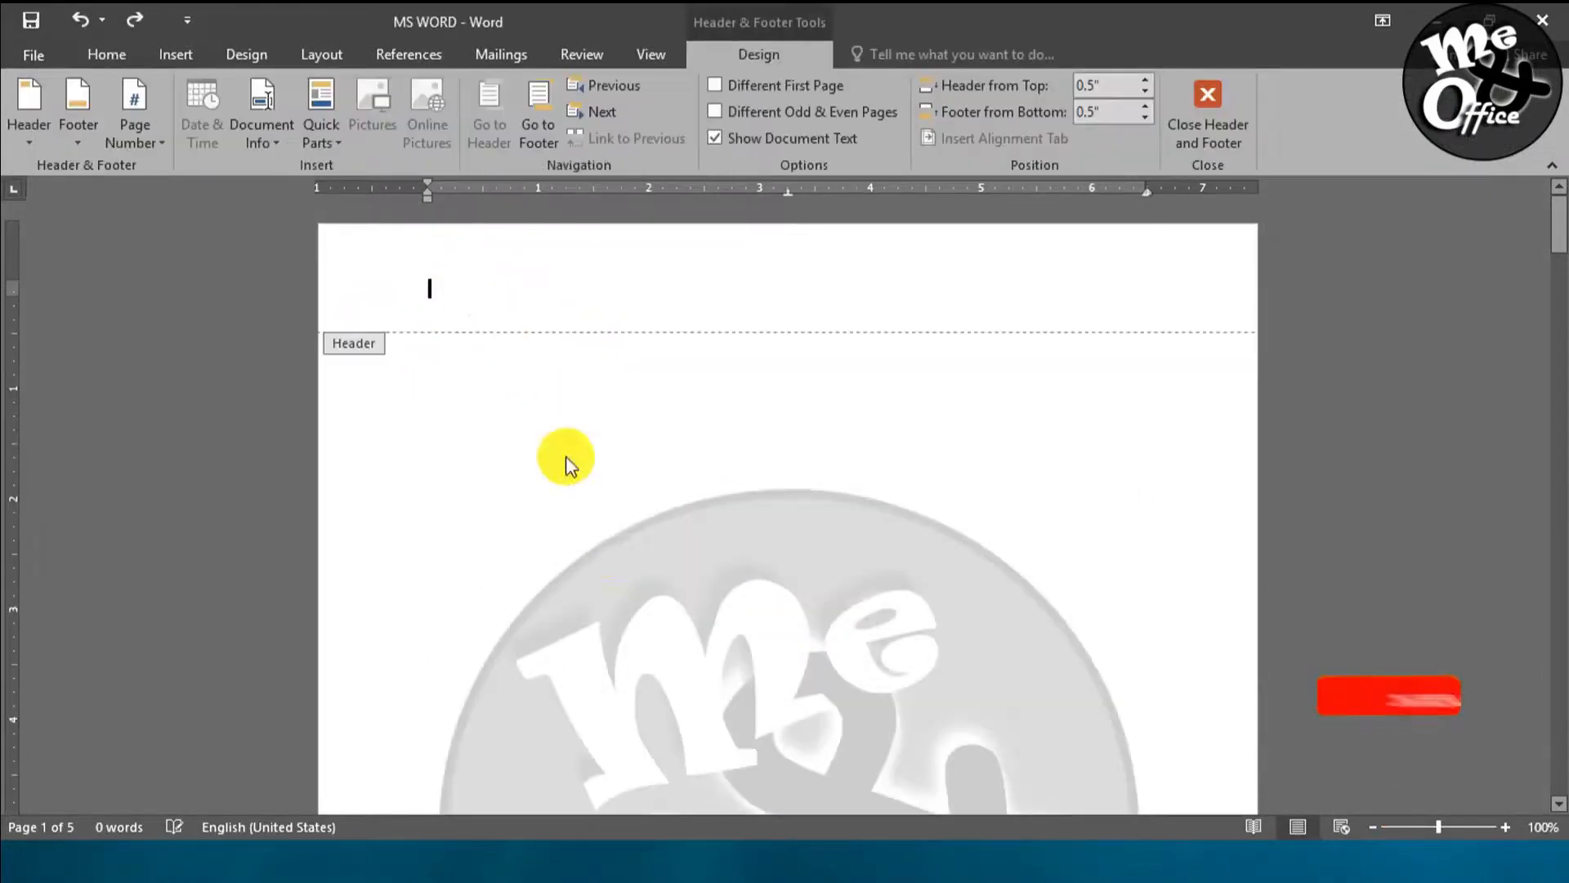
pyautogui.click(633, 560)
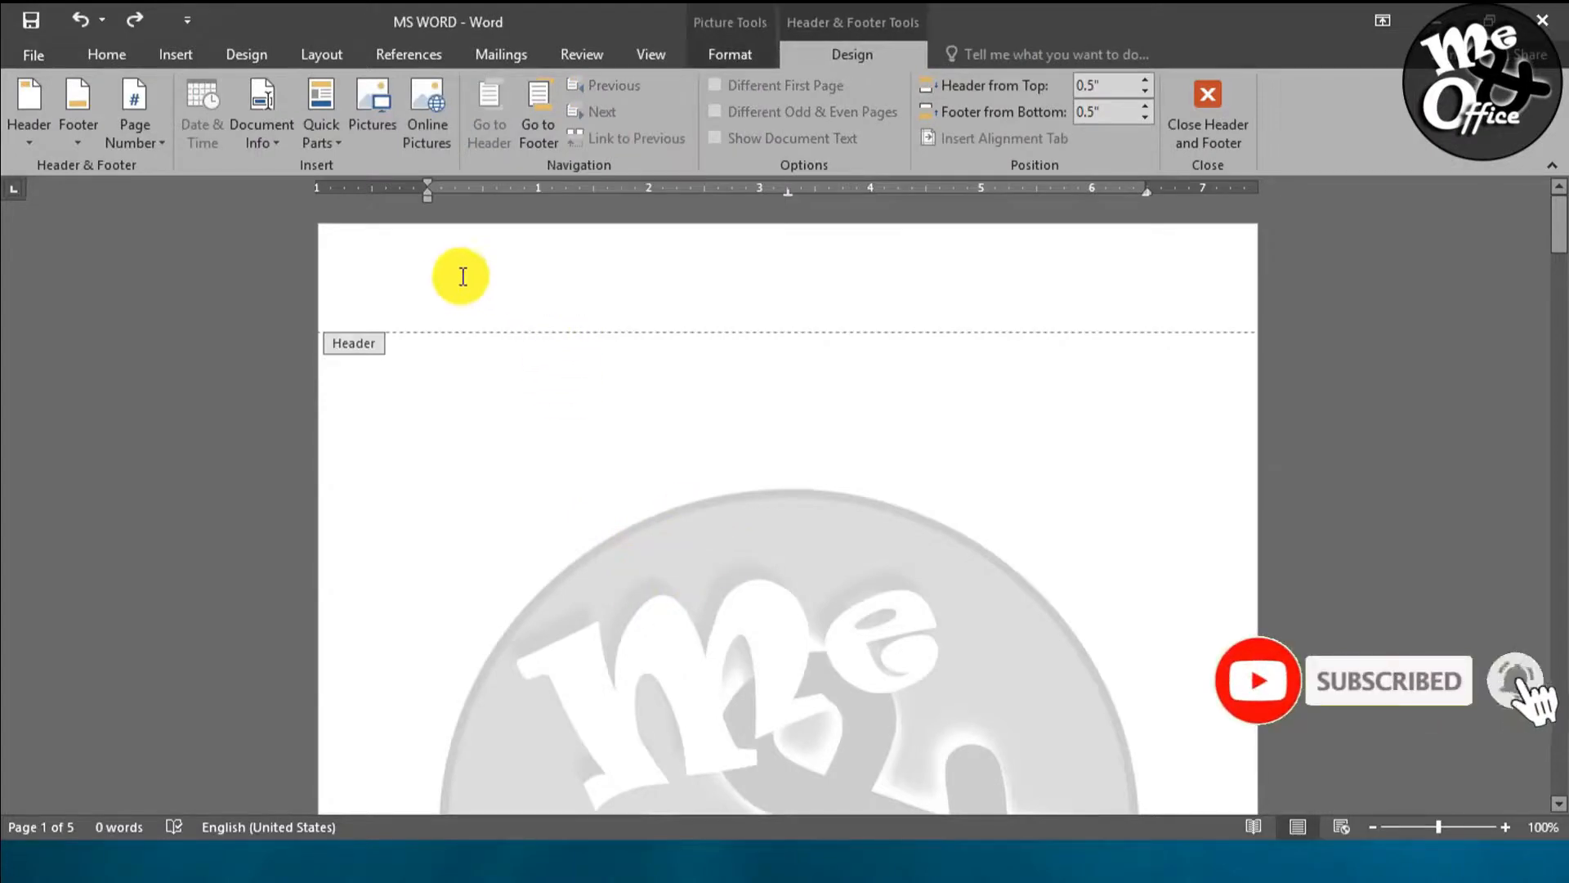
pyautogui.scroll(-3, 645, 523)
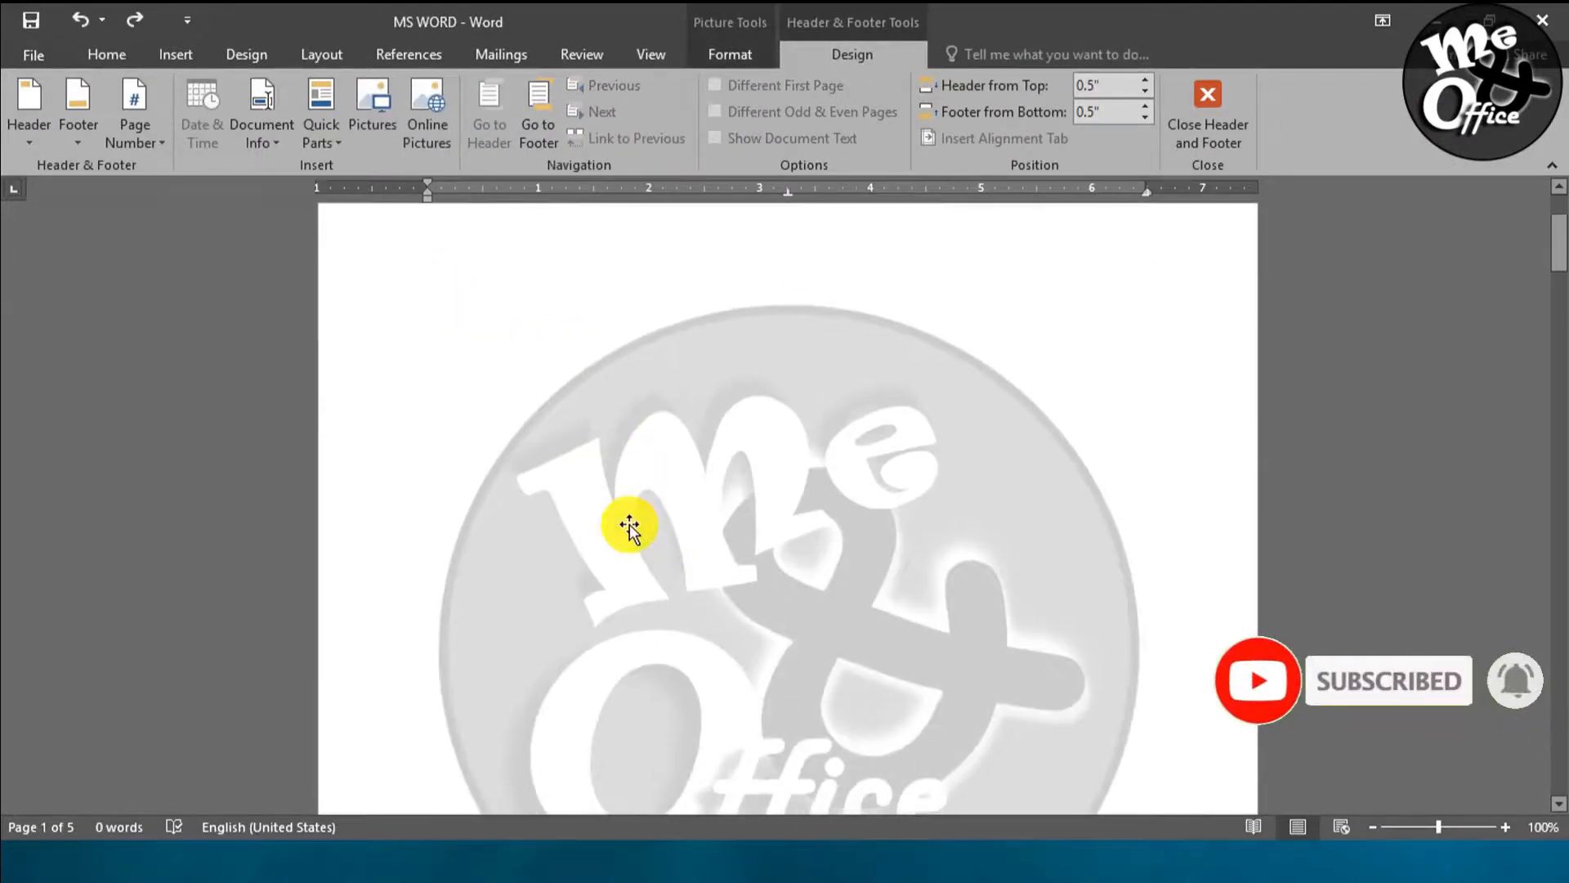
pyautogui.click(629, 527)
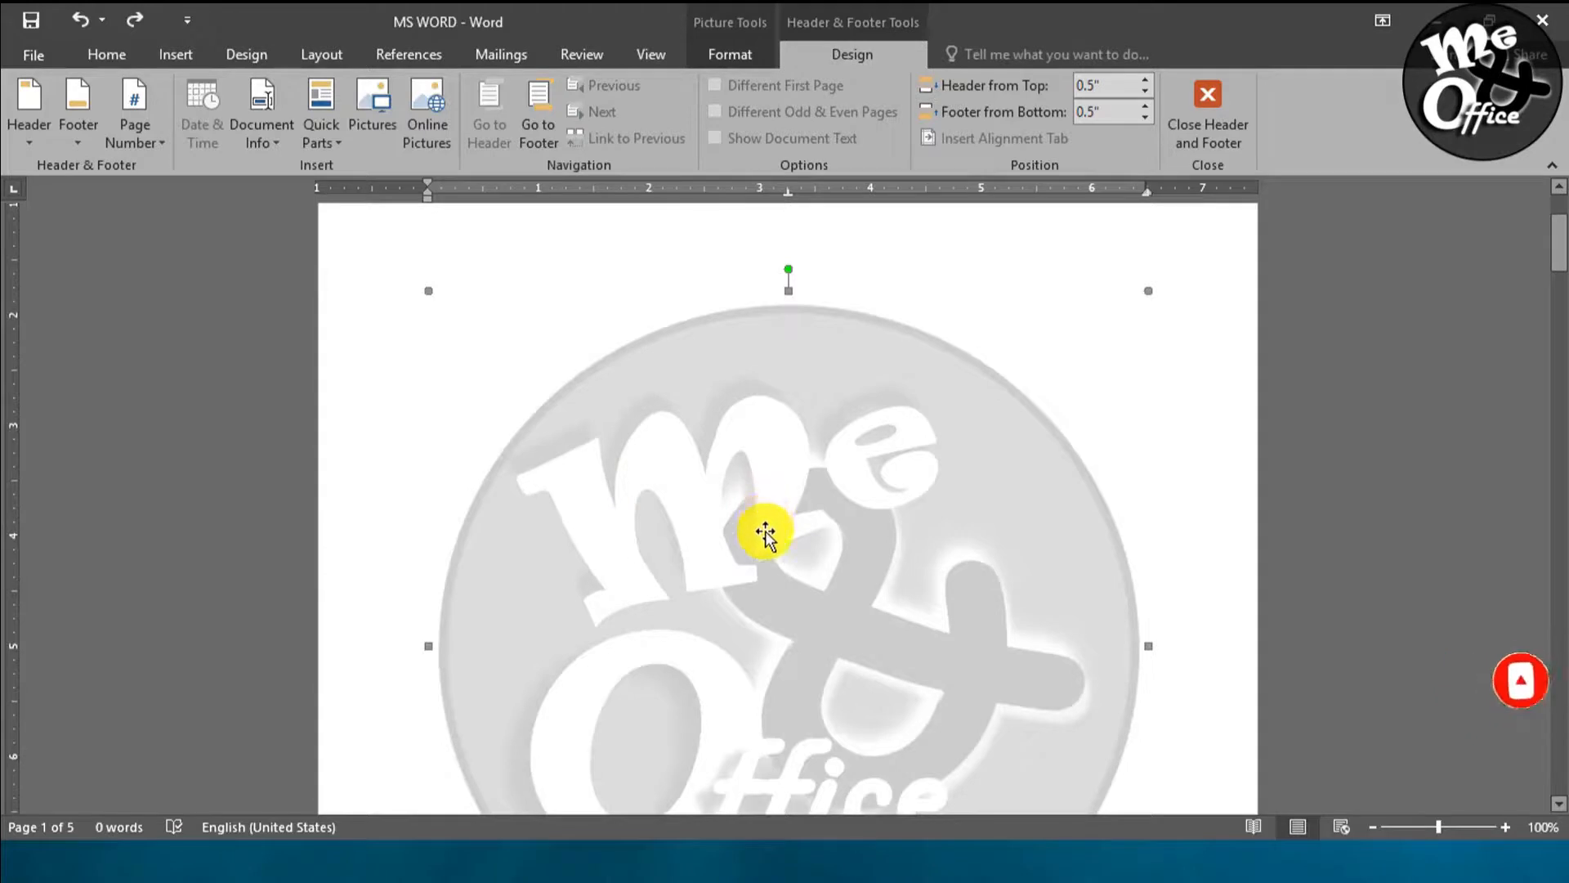
pyautogui.moveTo(424, 288); pyautogui.dragTo(642, 509)
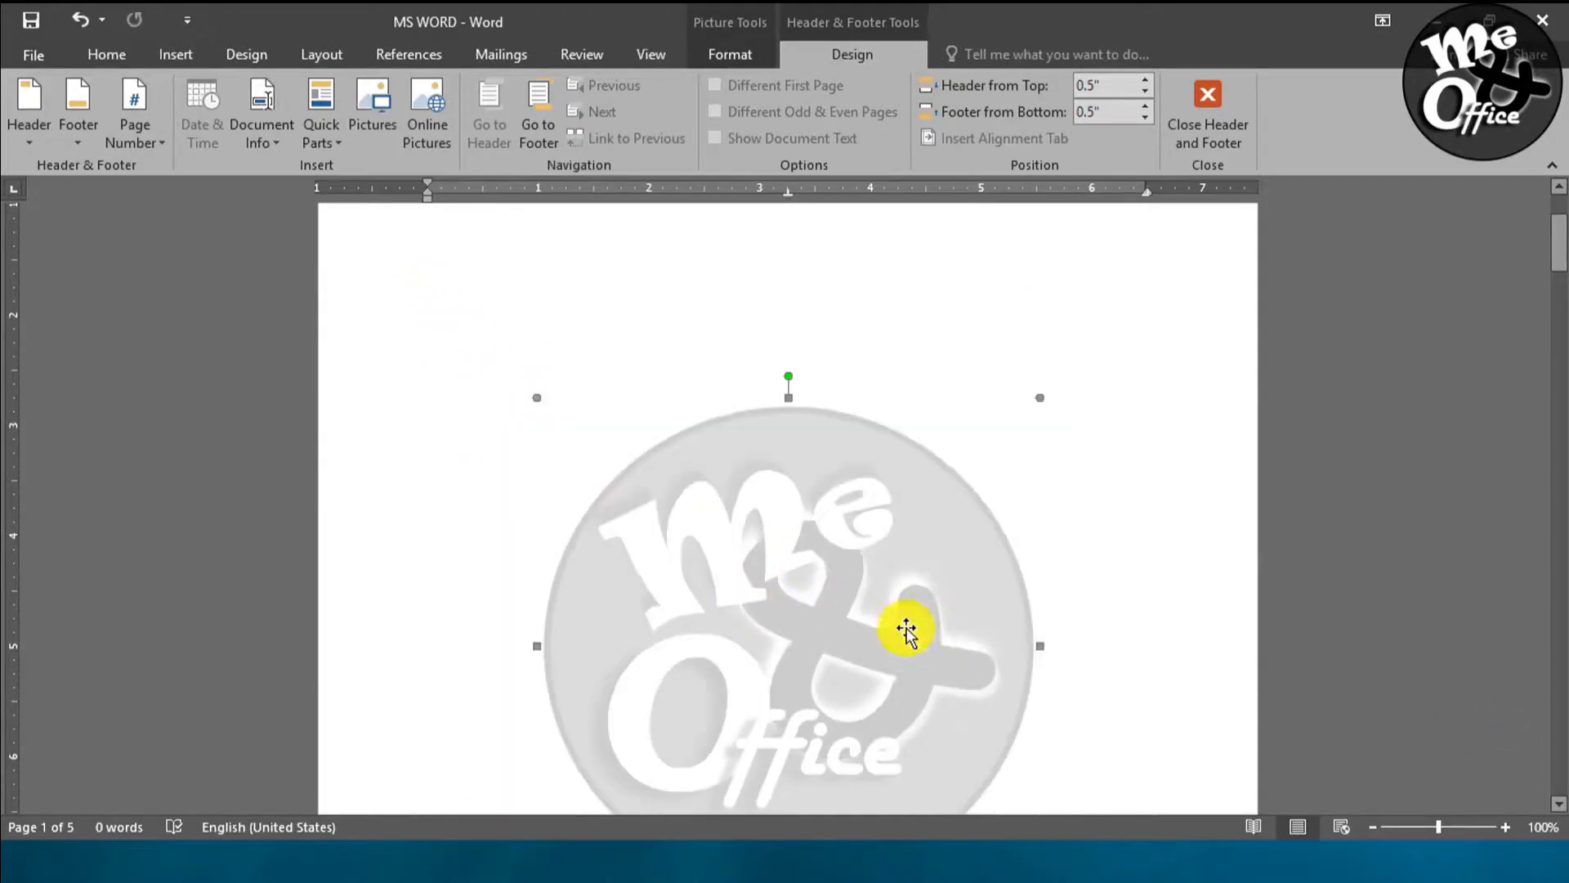
# Step: Move the logo watermark up and over to the right side of page 1
pyautogui.scroll(-7, 806, 563)
pyautogui.scroll(2, 807, 561)
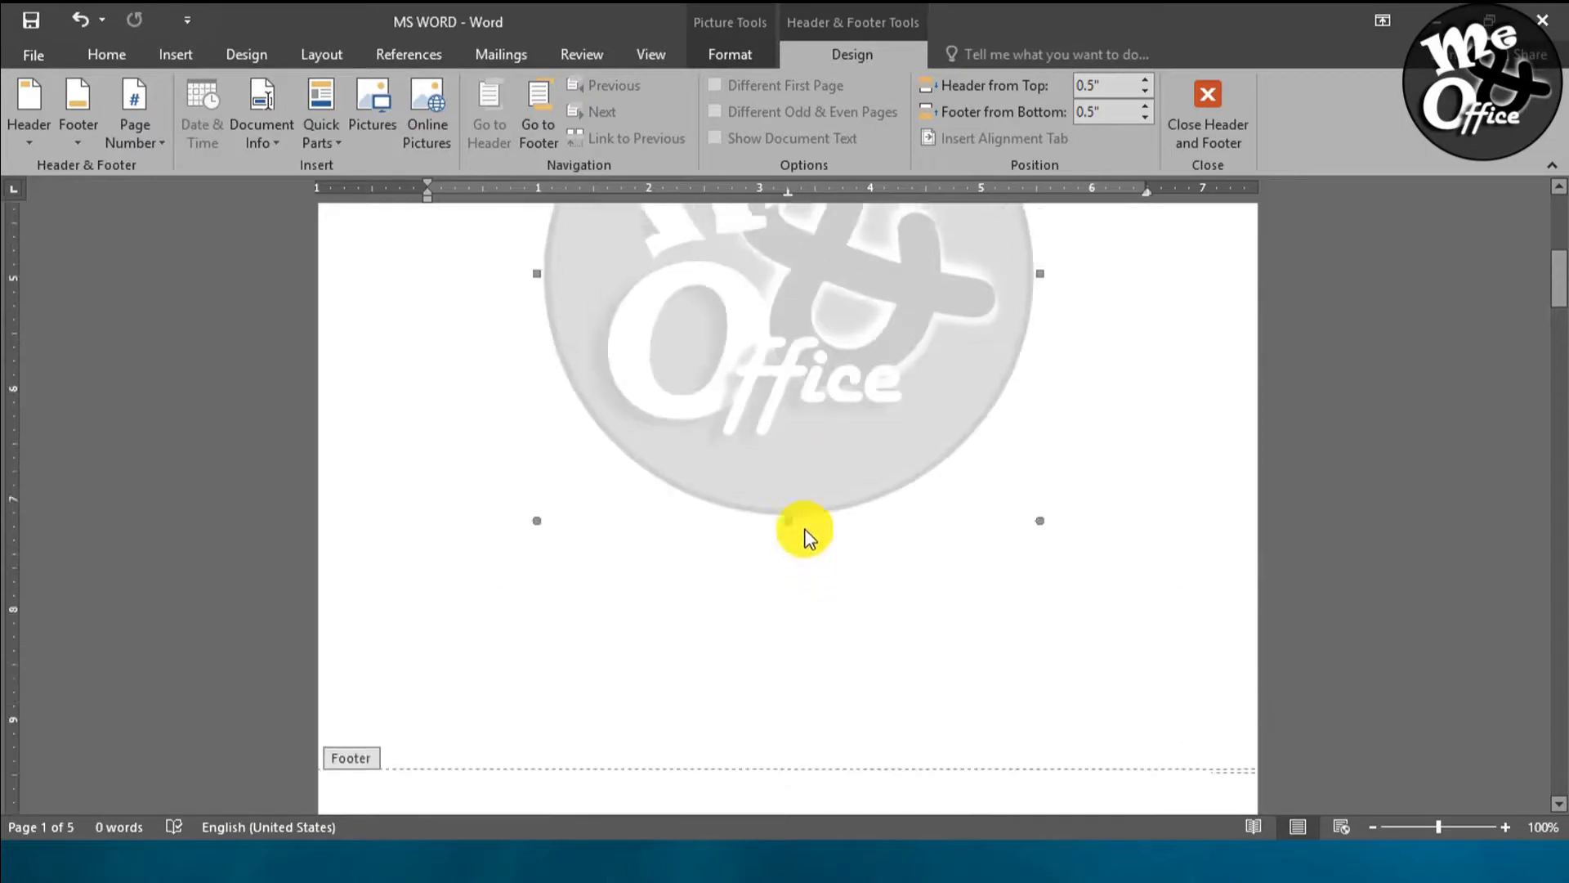
pyautogui.scroll(5, 869, 477)
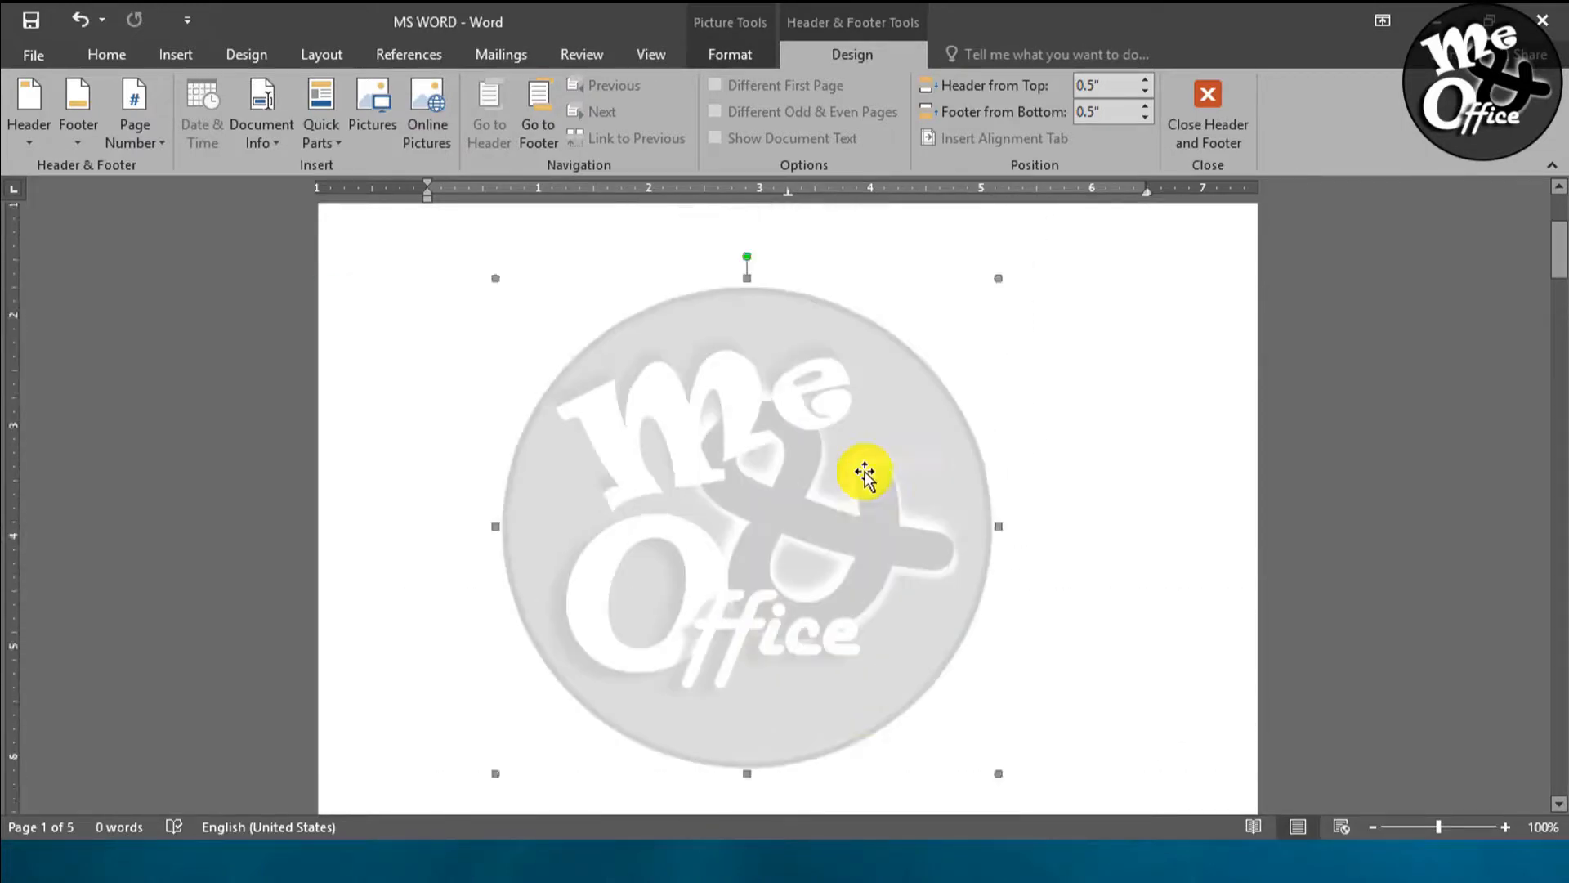
pyautogui.scroll(-5, 752, 556)
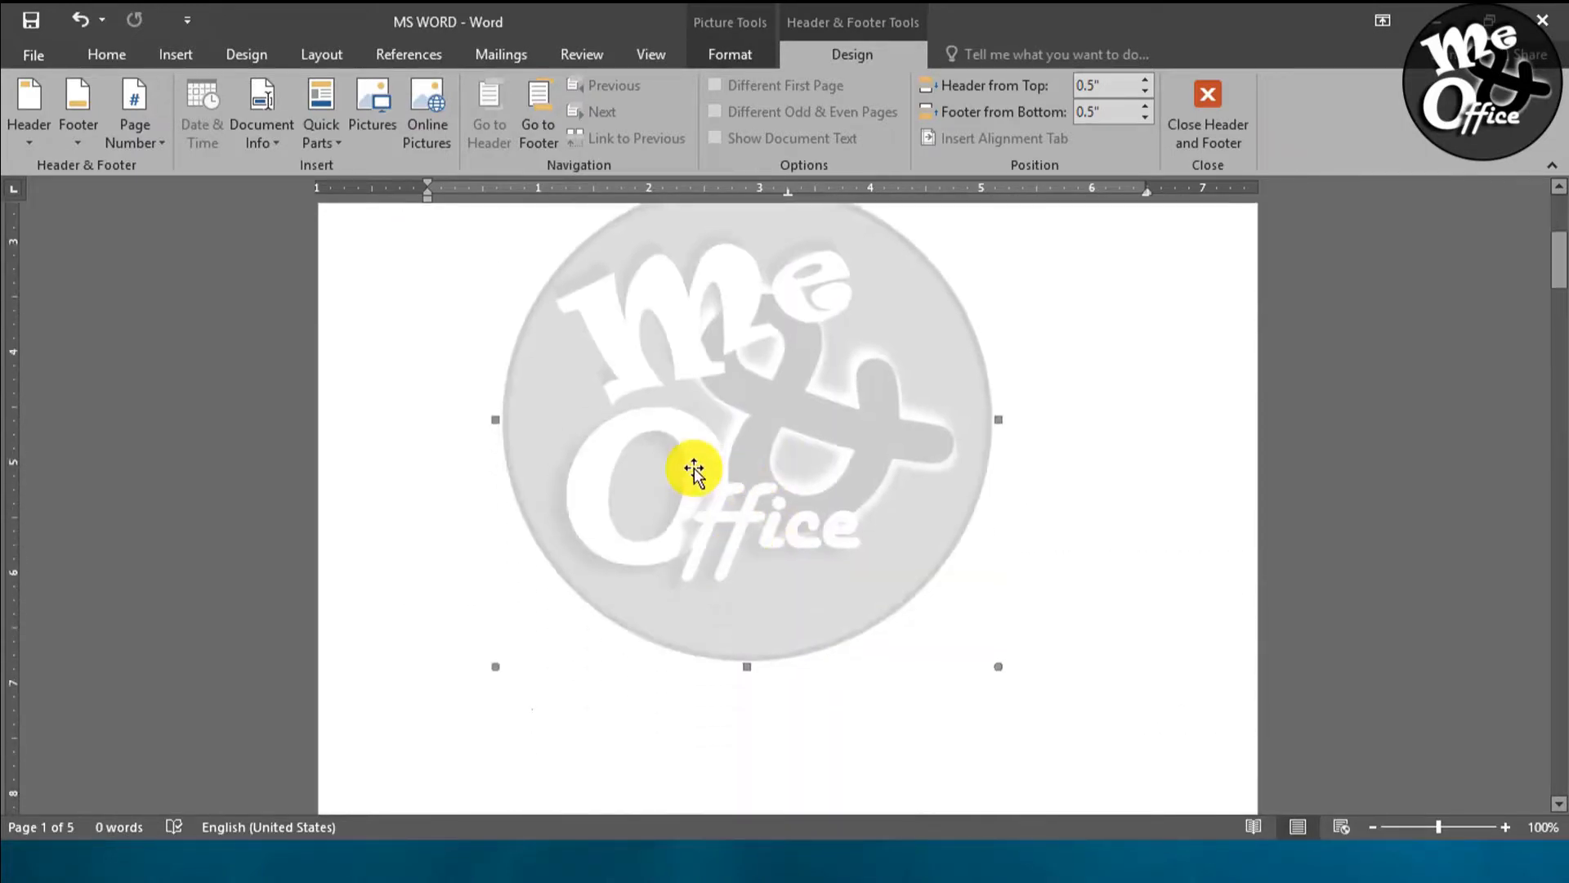
pyautogui.moveTo(694, 468); pyautogui.dragTo(912, 366)
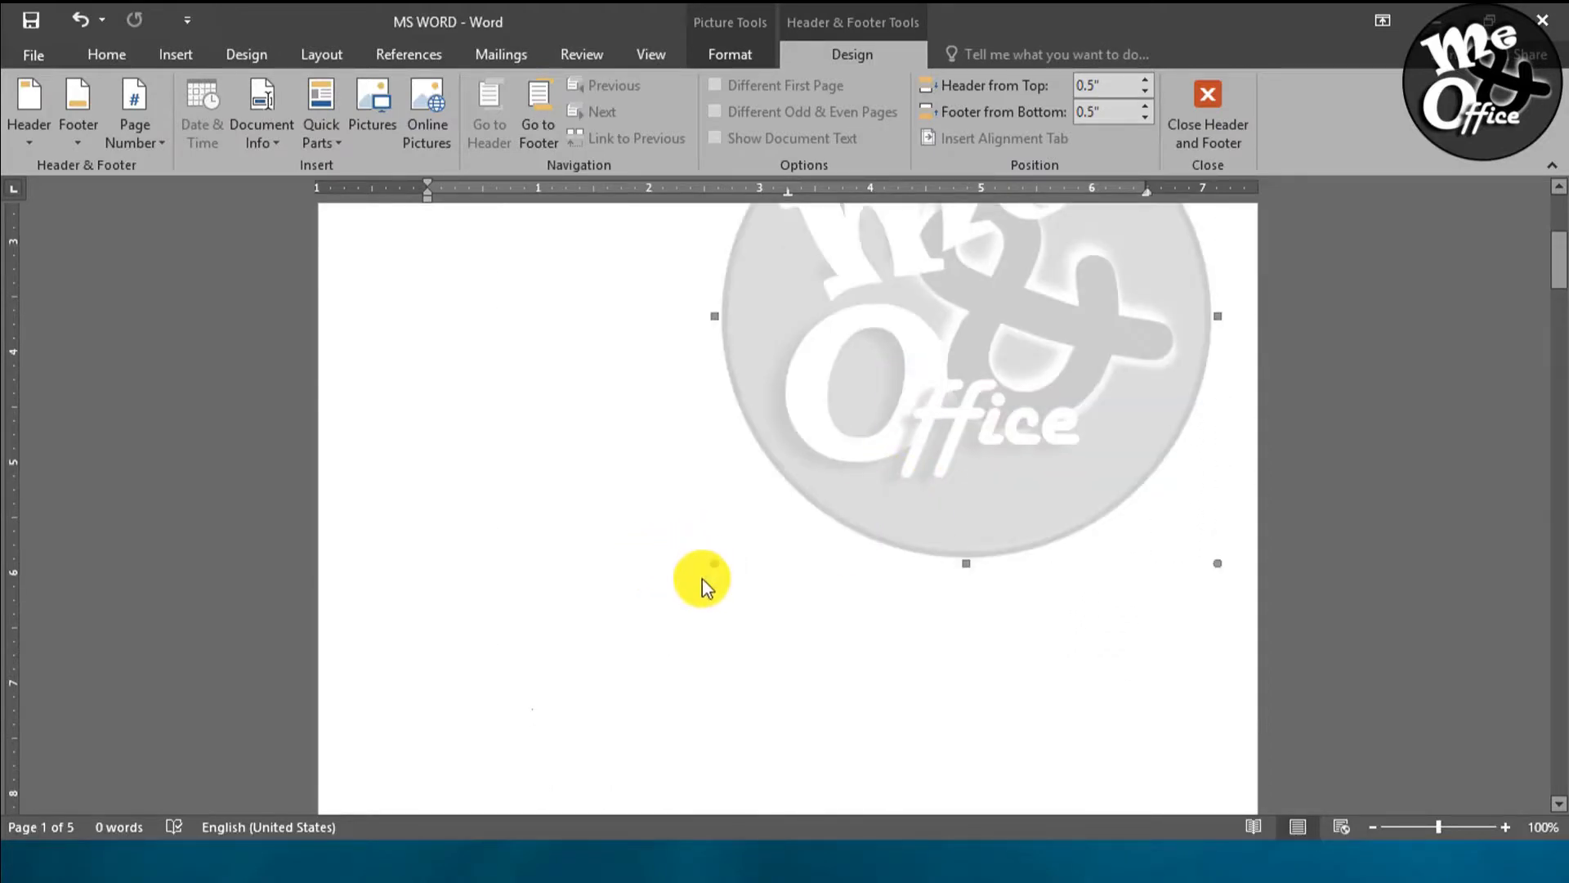
# Step: Shrink the logo watermark to about 1.5 inches wide and place it at the page's upper left, just below the header
pyautogui.moveTo(842, 401); pyautogui.dragTo(844, 402)
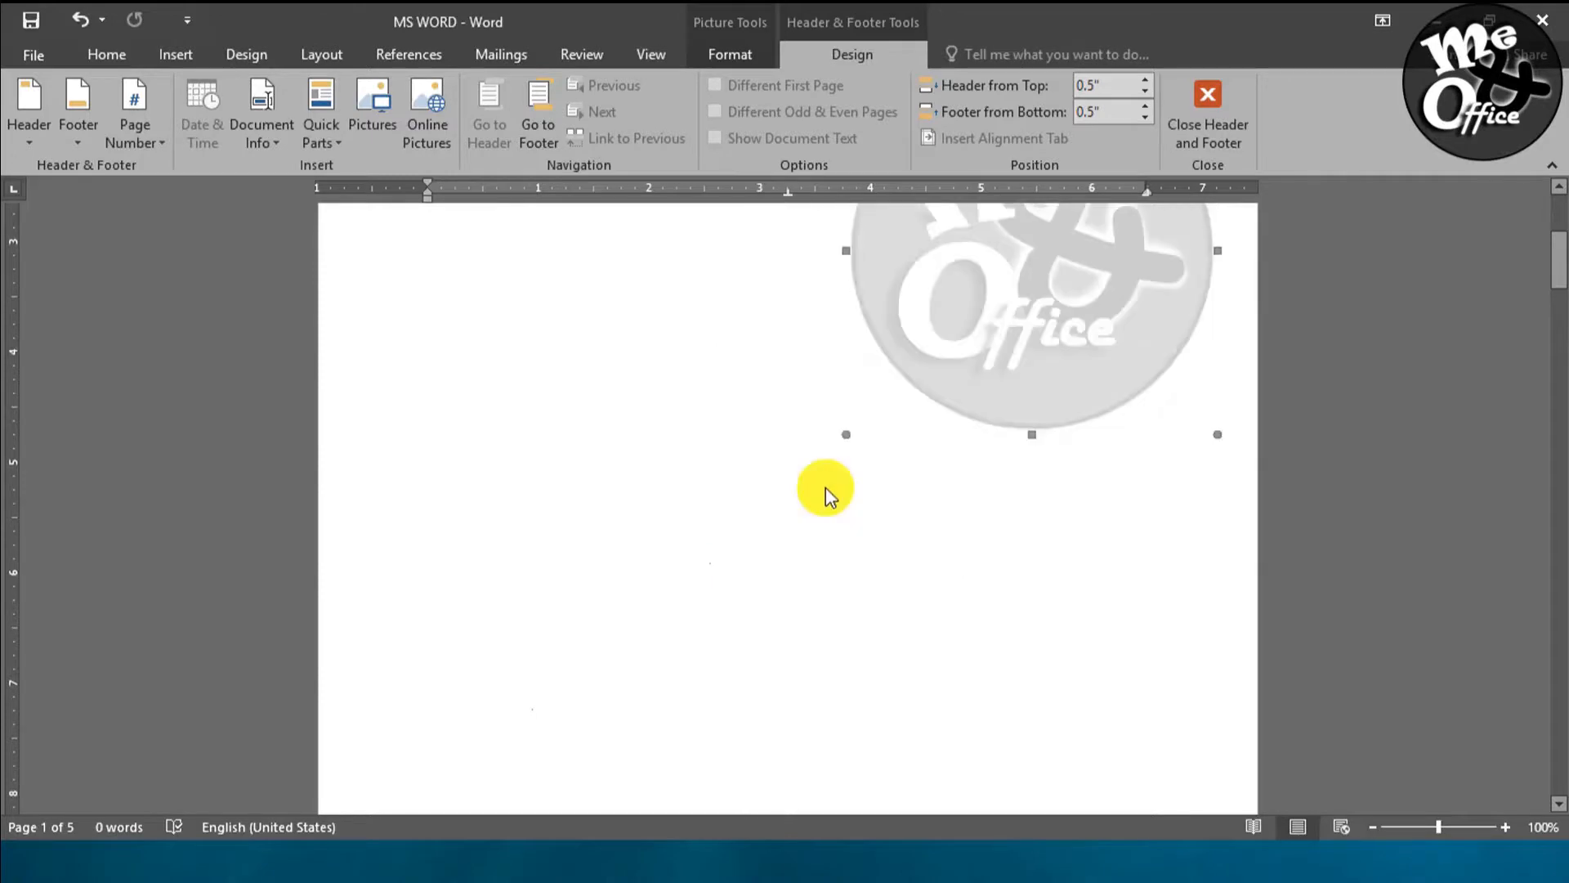
pyautogui.scroll(5, 826, 494)
pyautogui.moveTo(1020, 599); pyautogui.dragTo(542, 550)
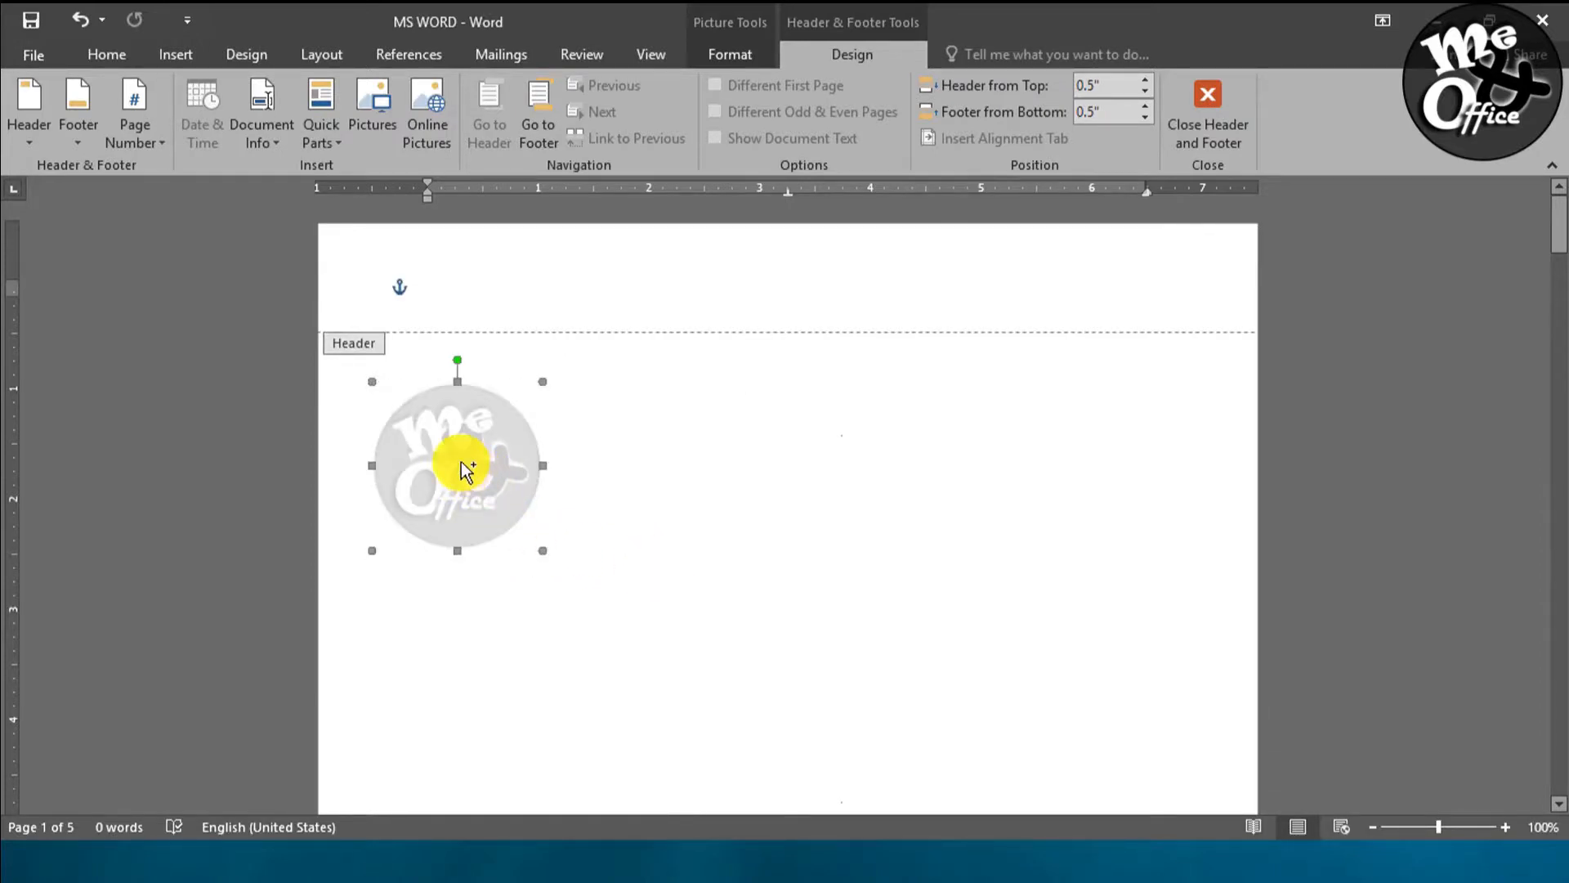
# Step: Duplicate the small logo watermark twice to form a row of three below the header, and check the row on other pages
pyautogui.moveTo(462, 470); pyautogui.dragTo(711, 460)
pyautogui.click(793, 560)
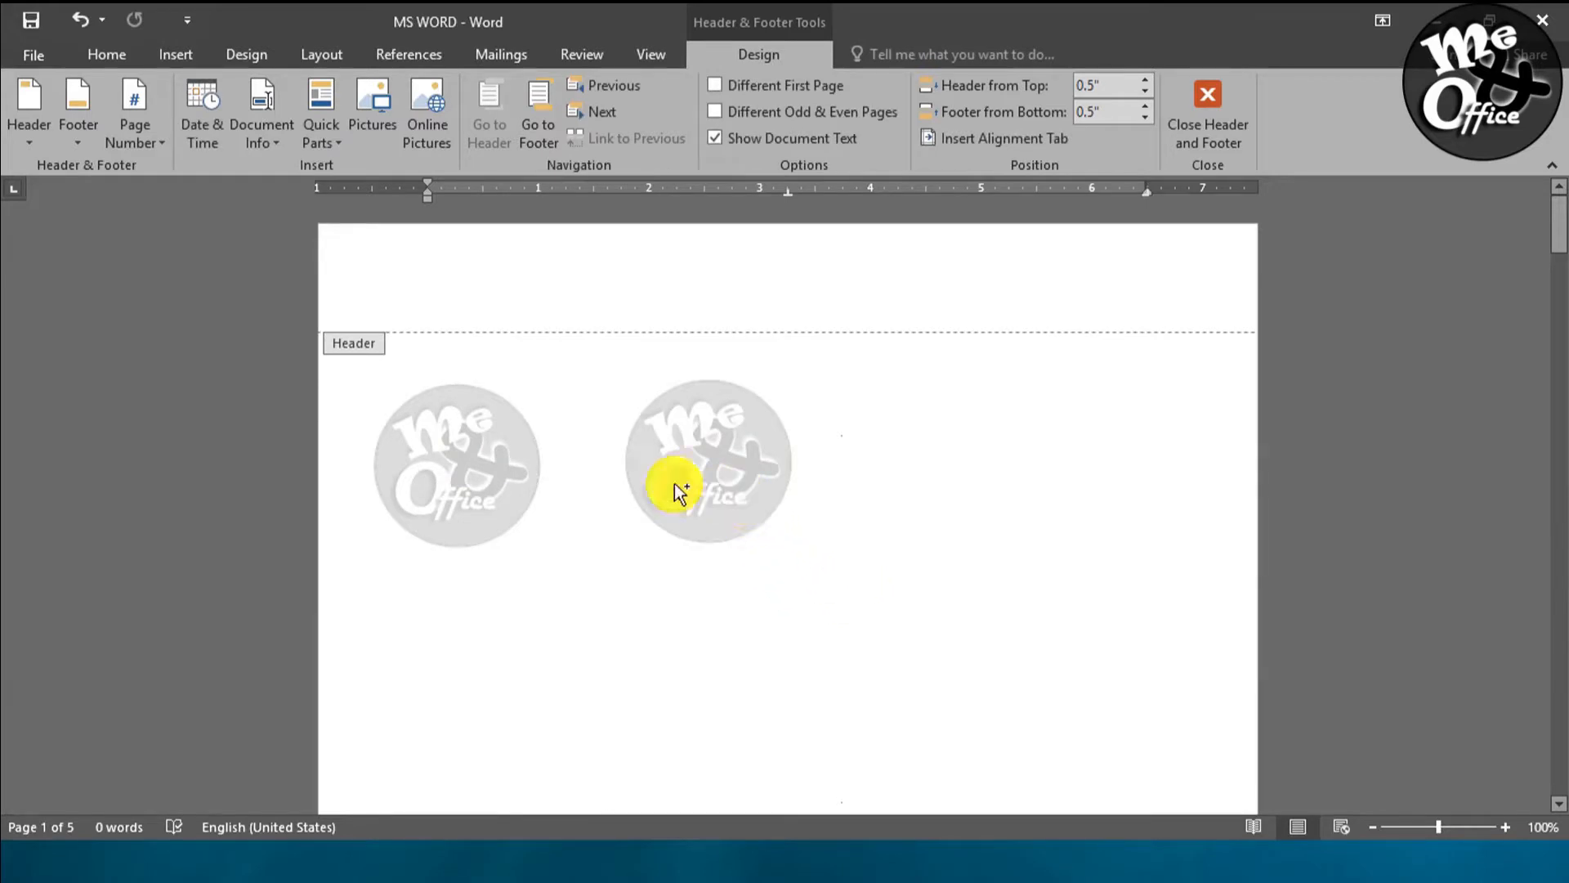
pyautogui.click(478, 474)
pyautogui.click(719, 480)
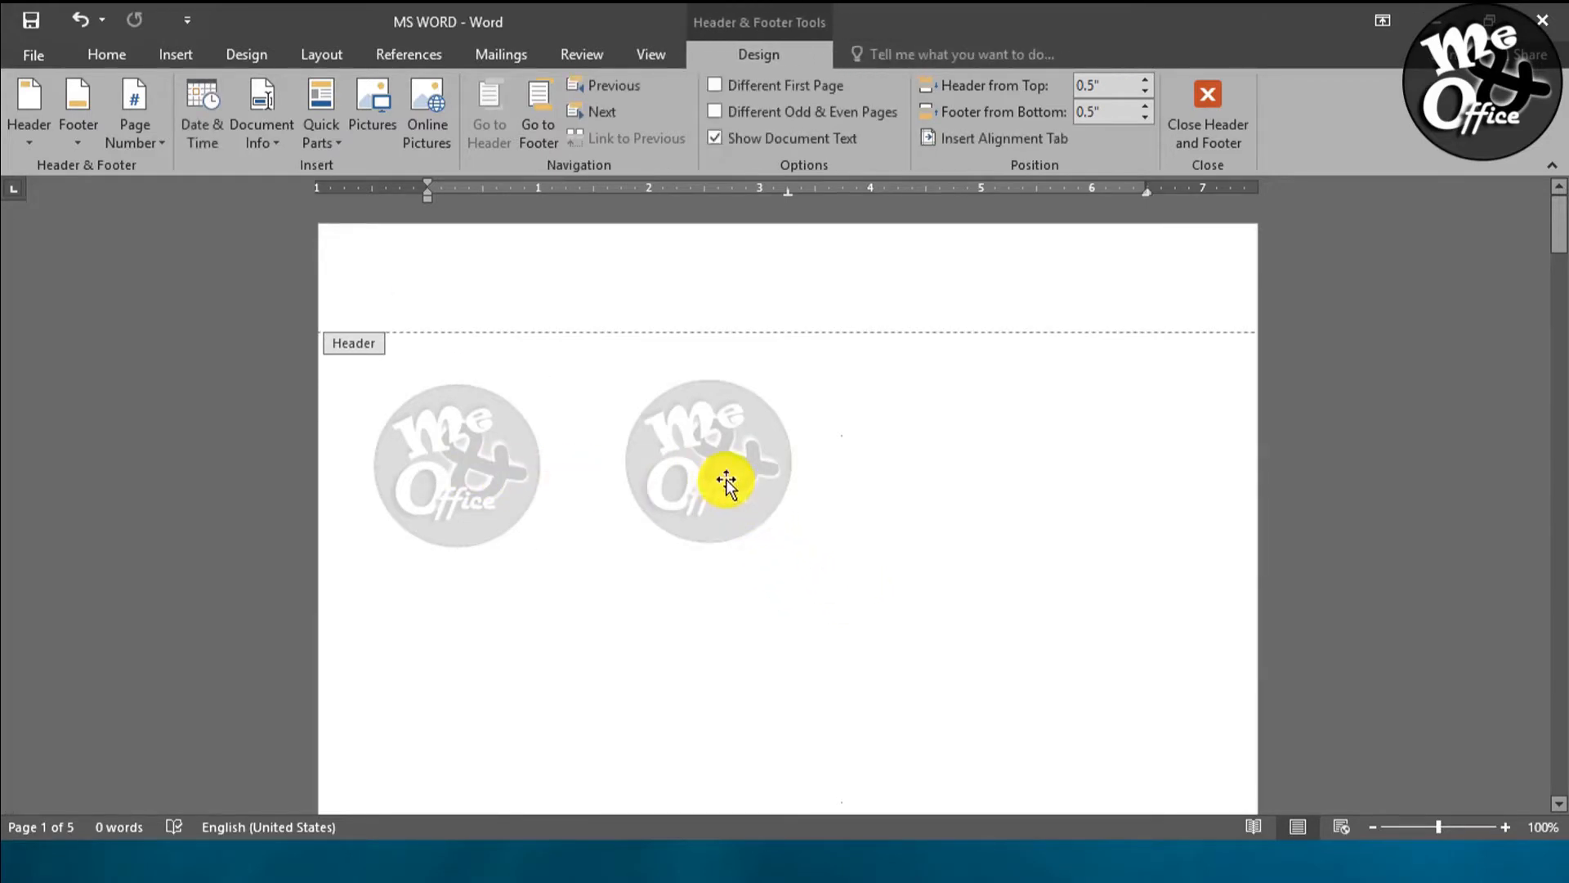
pyautogui.click(719, 489)
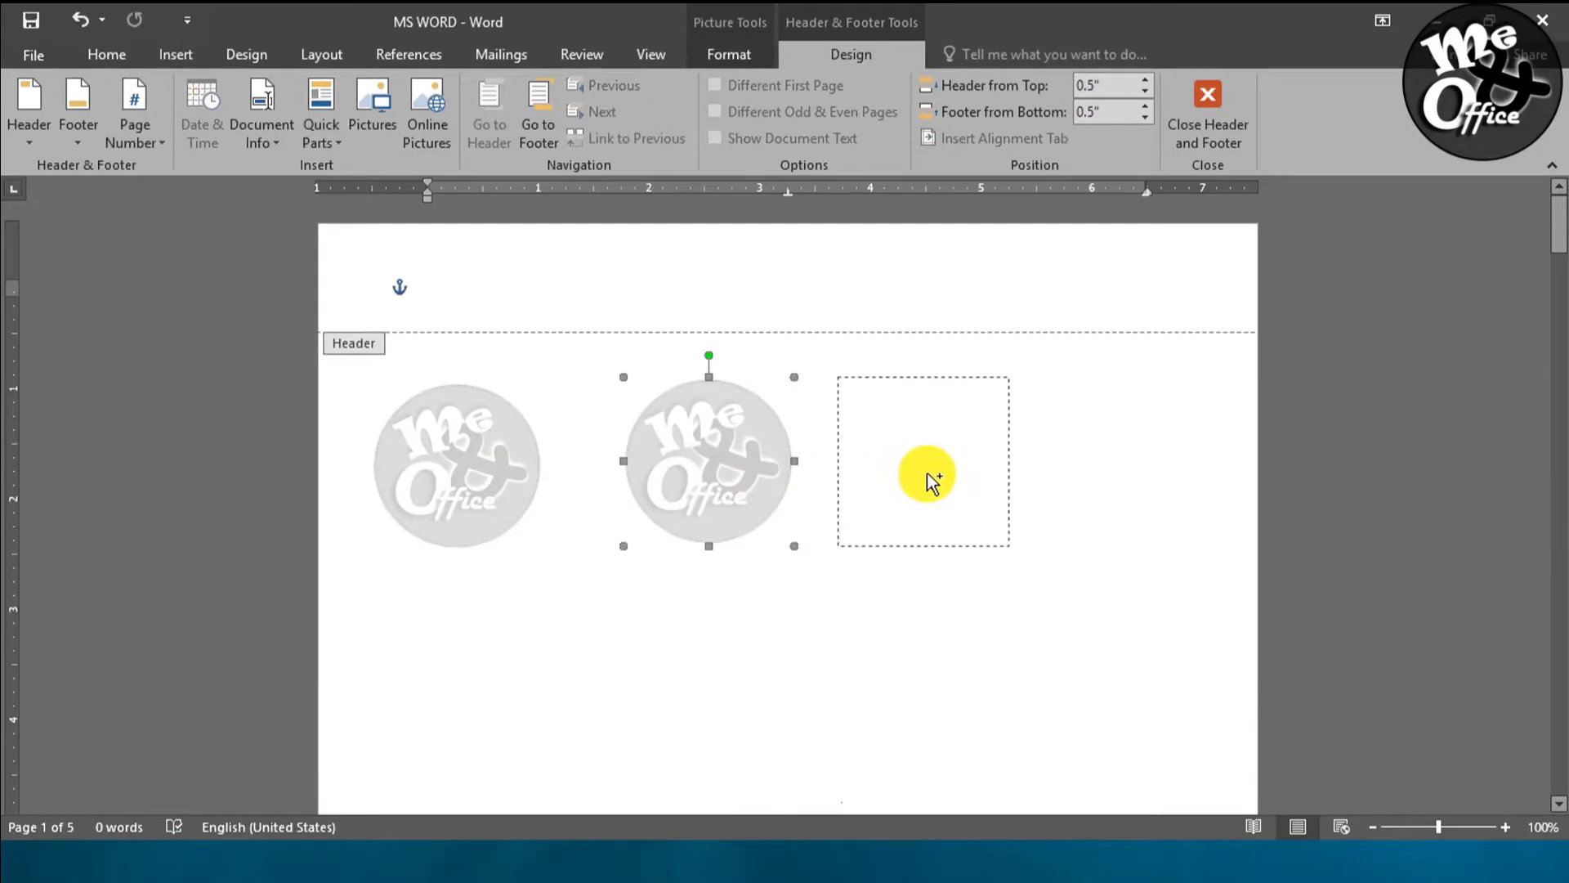
pyautogui.scroll(-4, 891, 571)
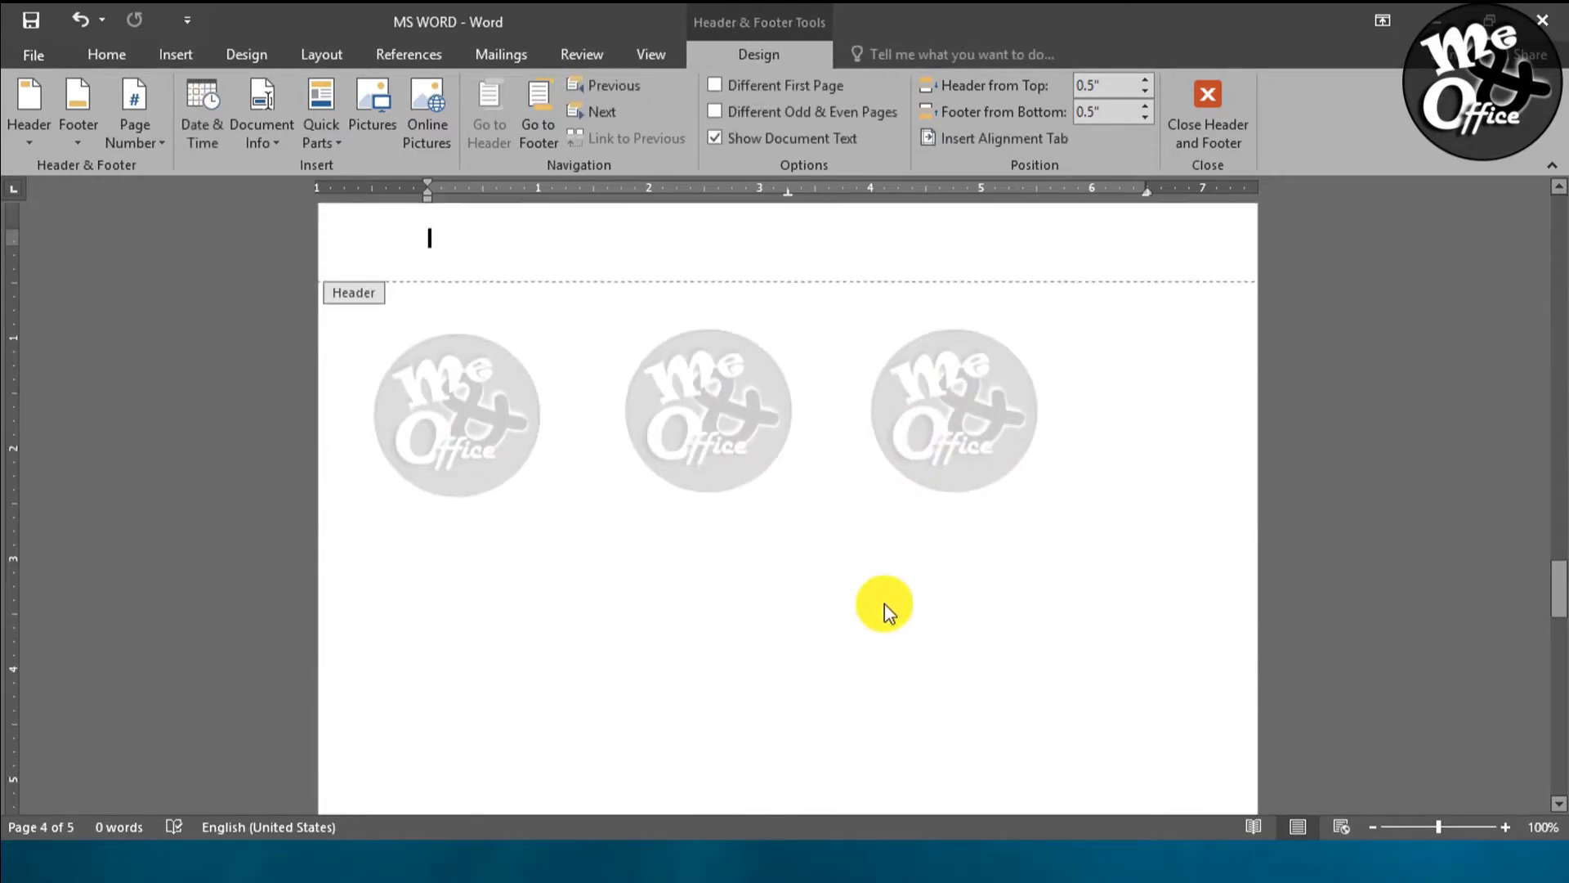
pyautogui.scroll(4, 885, 603)
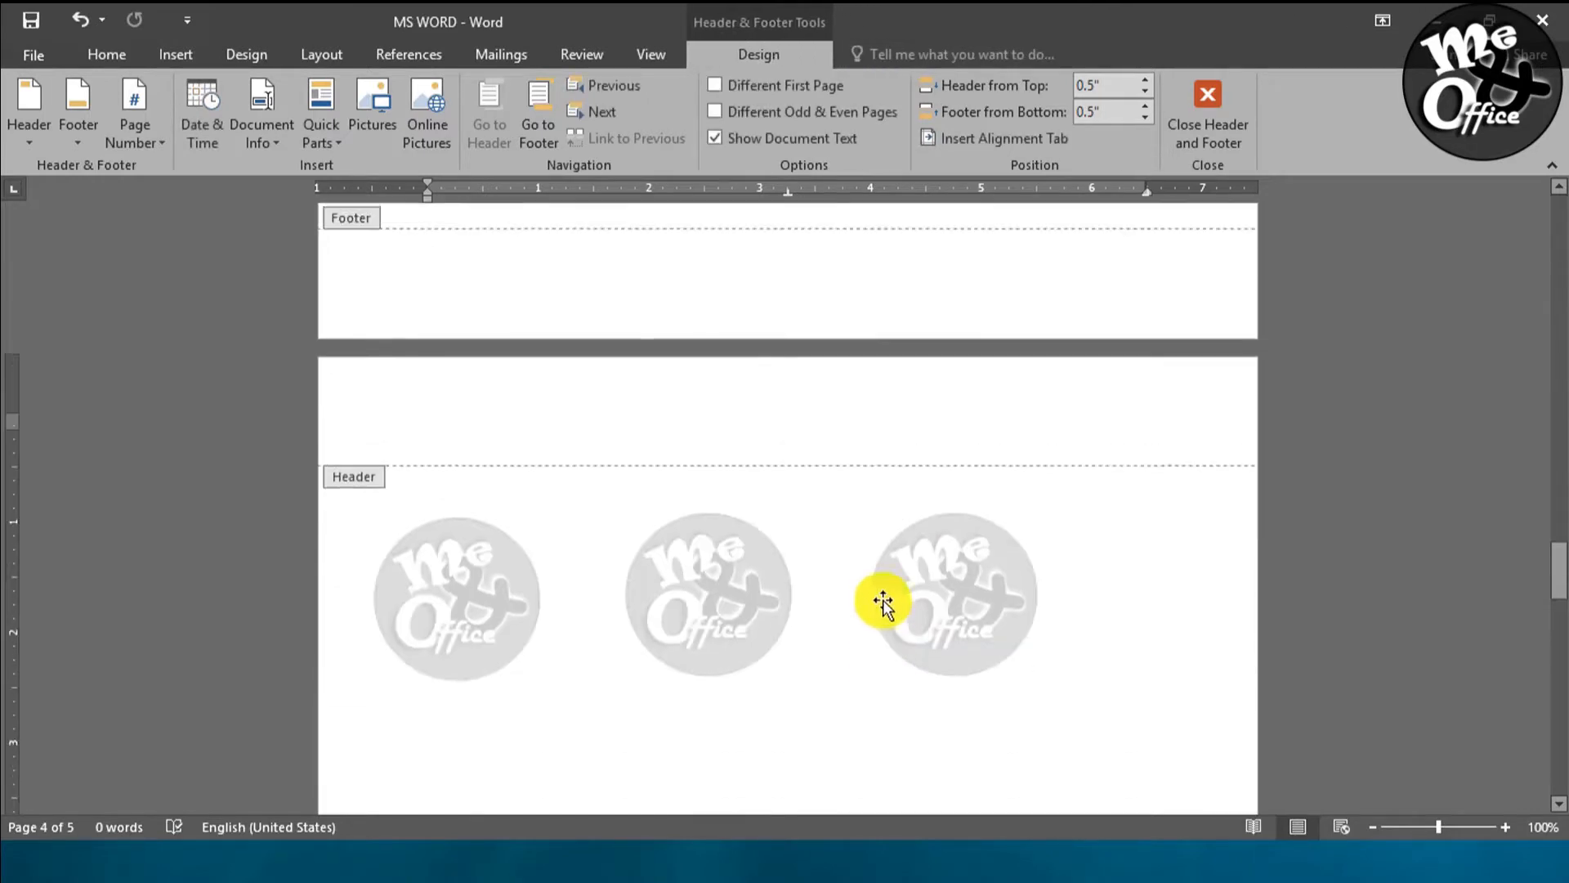
# Step: Close header editing from page 1 and check the row of three logo watermarks across the document's pages
pyautogui.scroll(20, 818, 548)
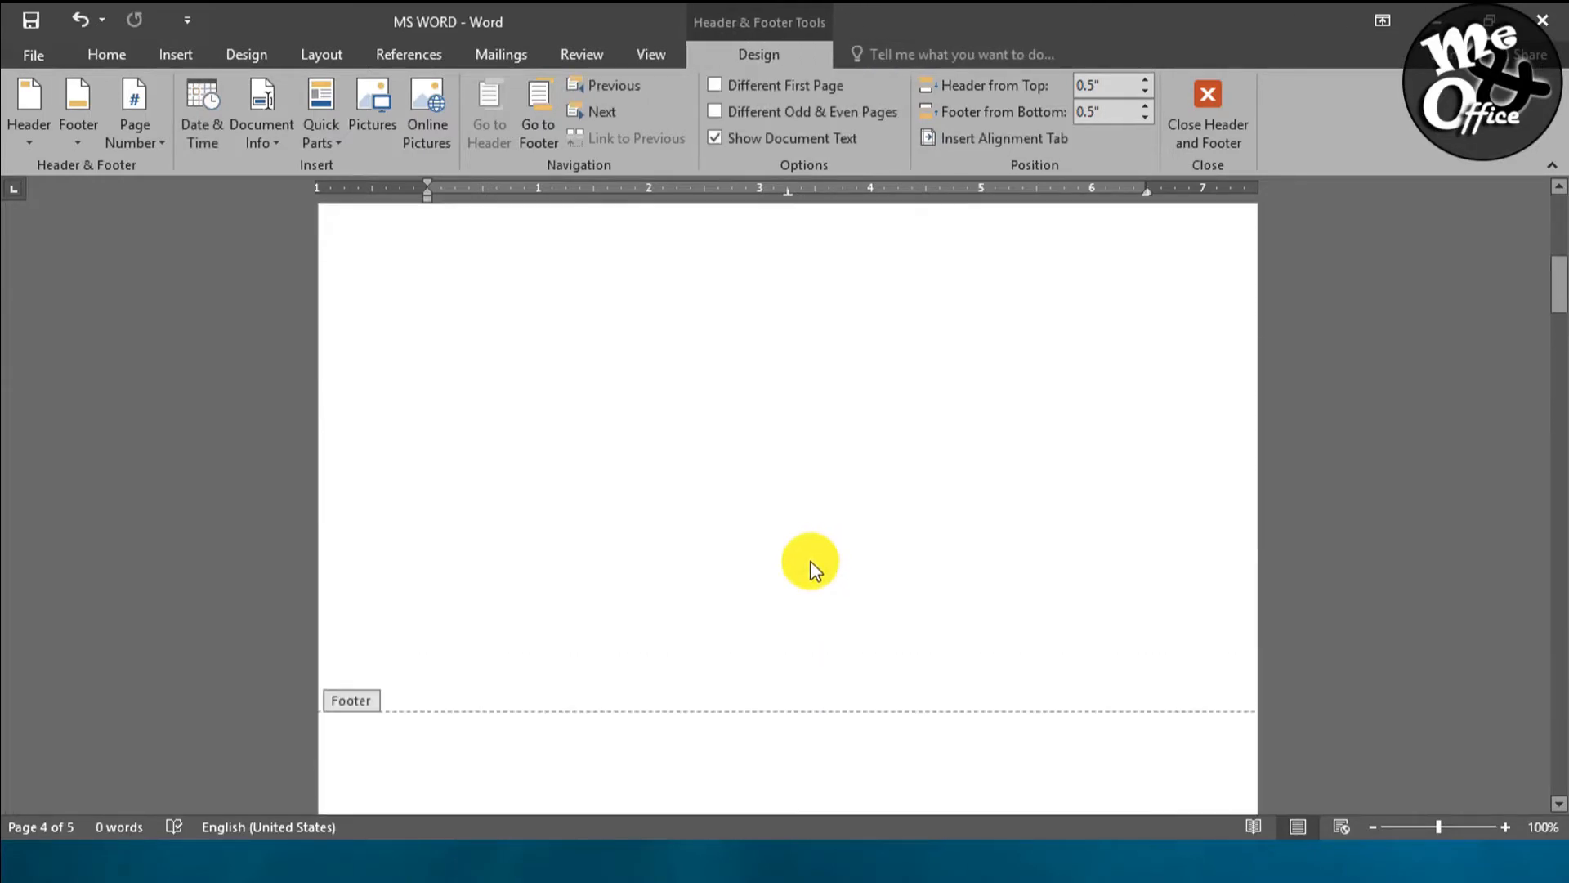
pyautogui.scroll(3, 811, 569)
pyautogui.doubleClick(605, 577)
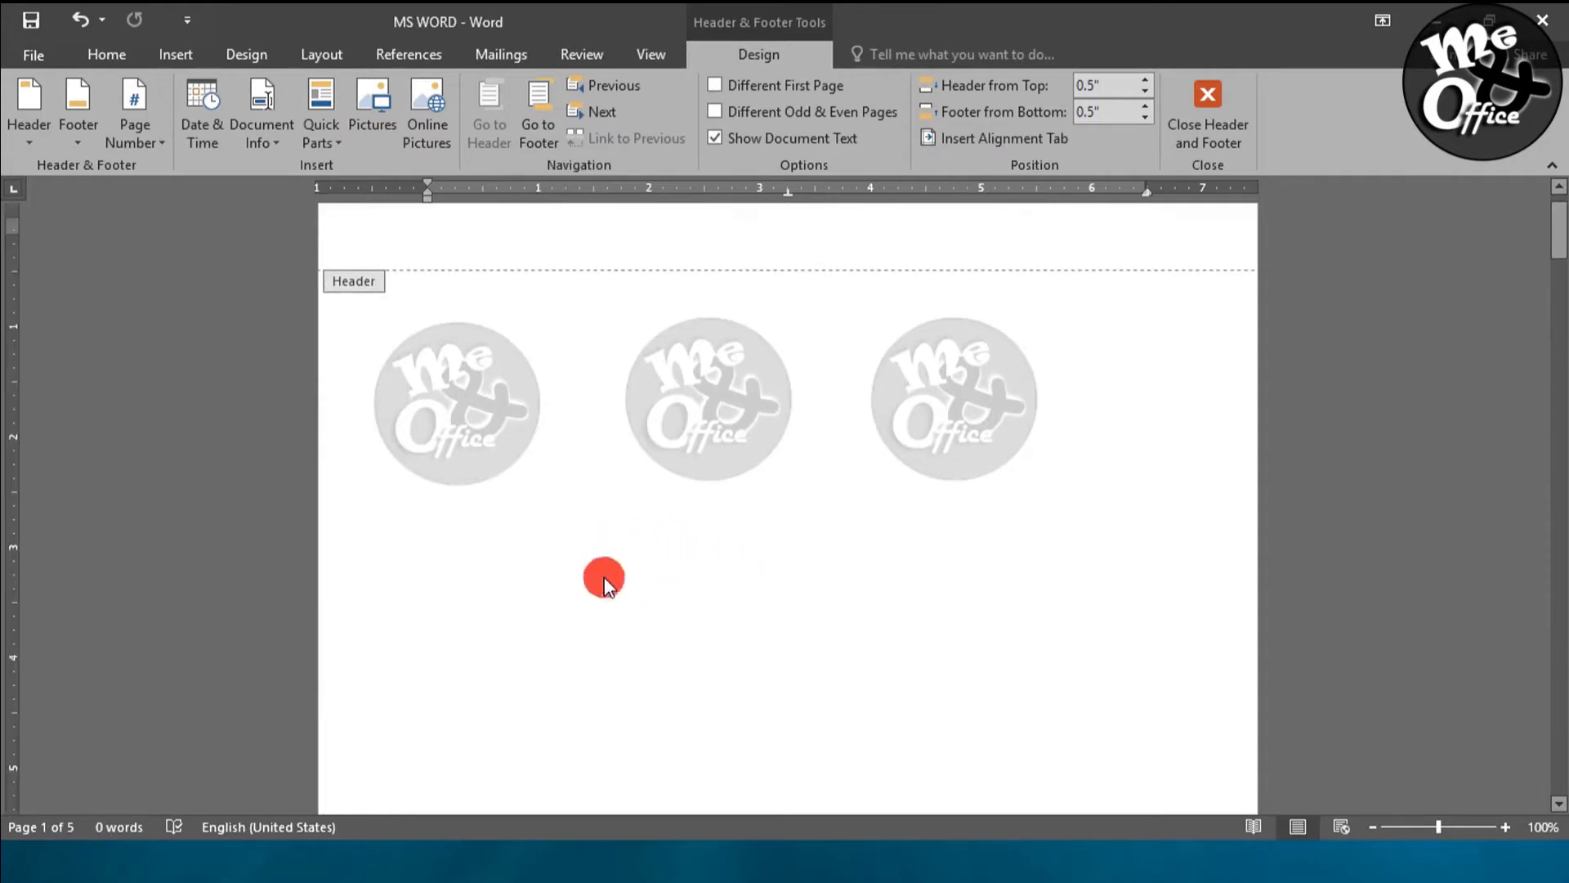
pyautogui.scroll(1, 742, 624)
pyautogui.scroll(-14, 746, 616)
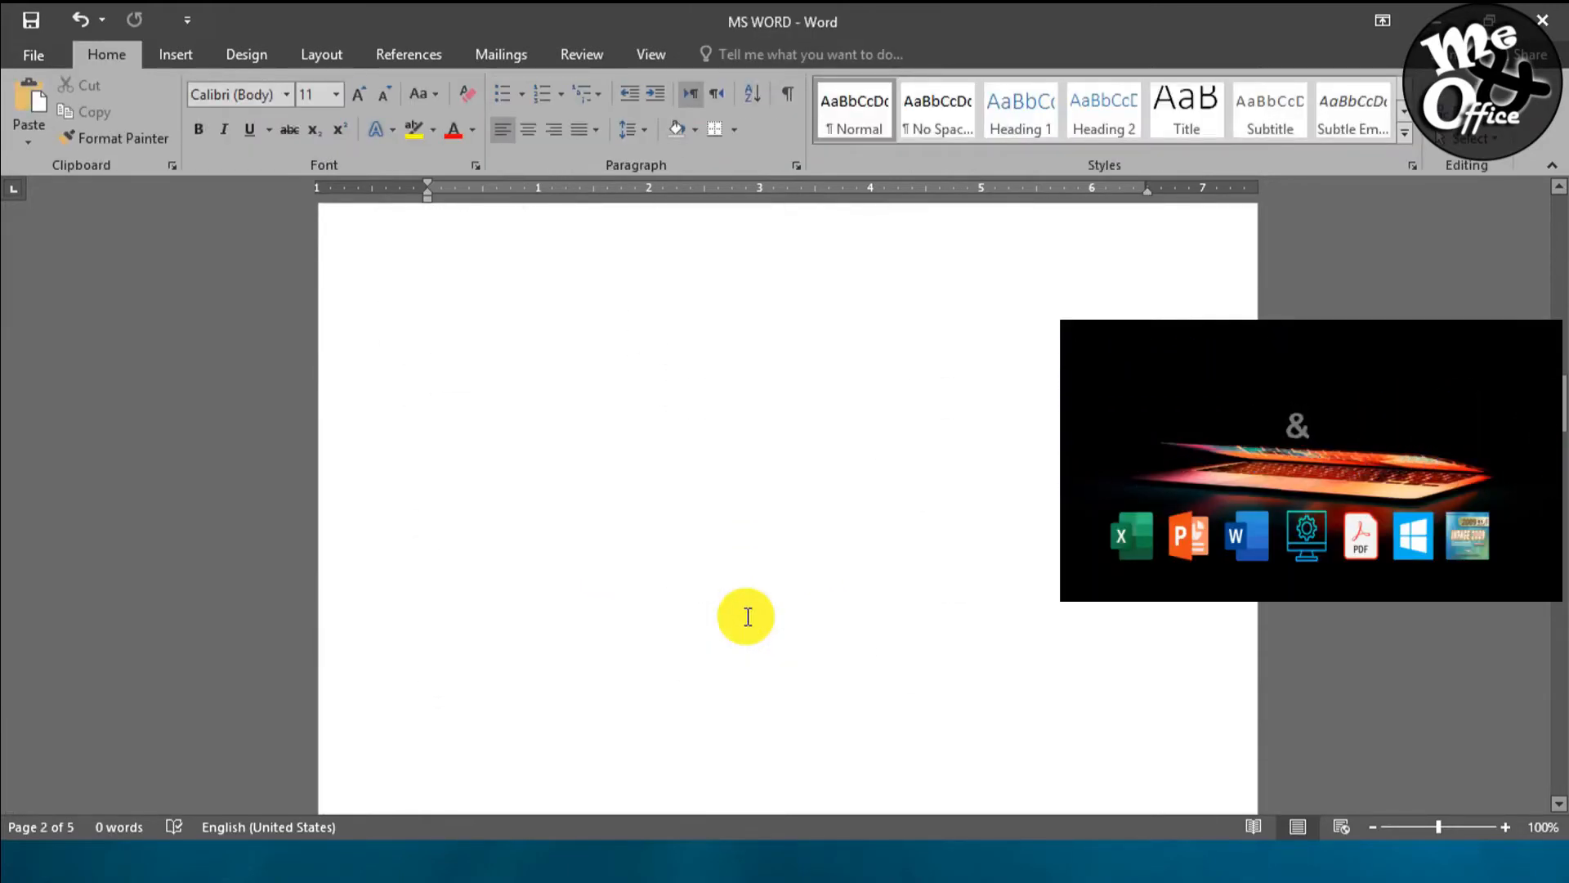
pyautogui.scroll(-10, 746, 616)
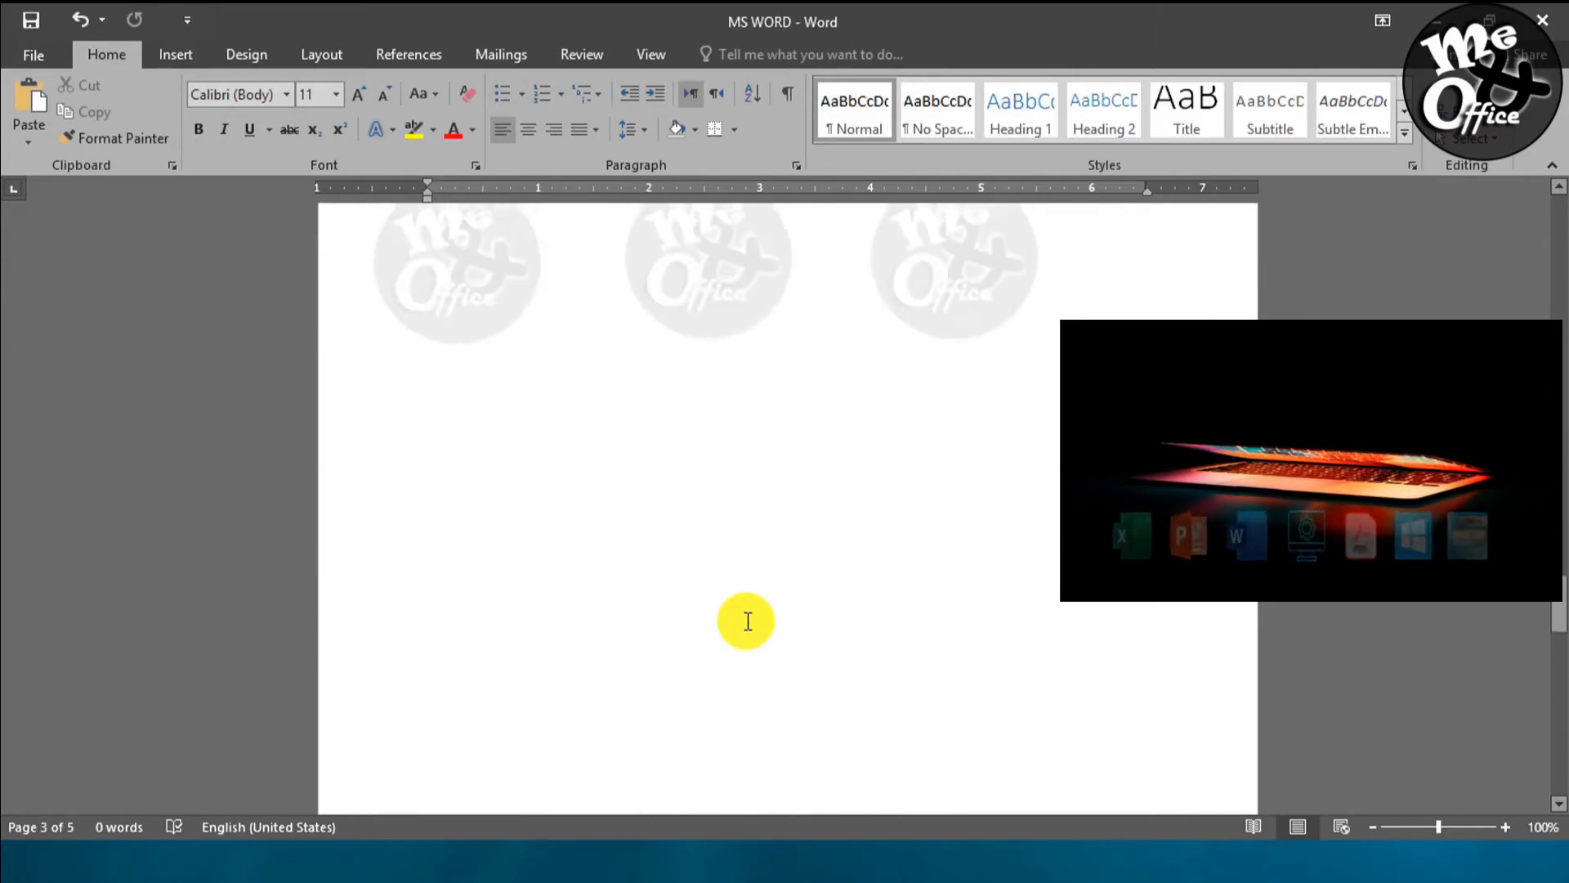
pyautogui.scroll(20, 746, 621)
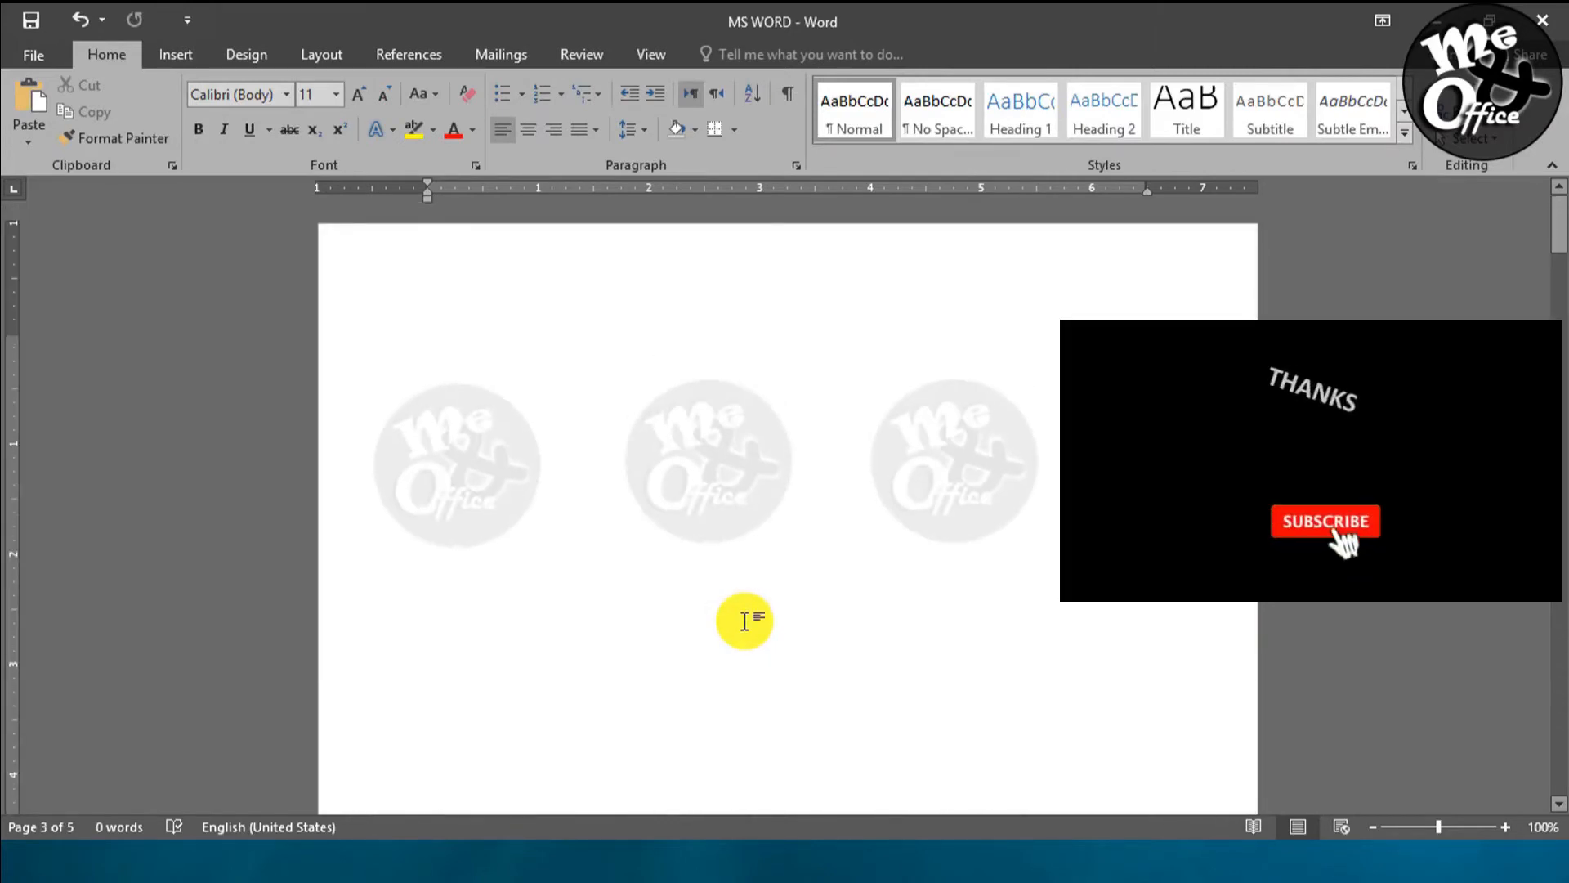
pyautogui.click(352, 340)
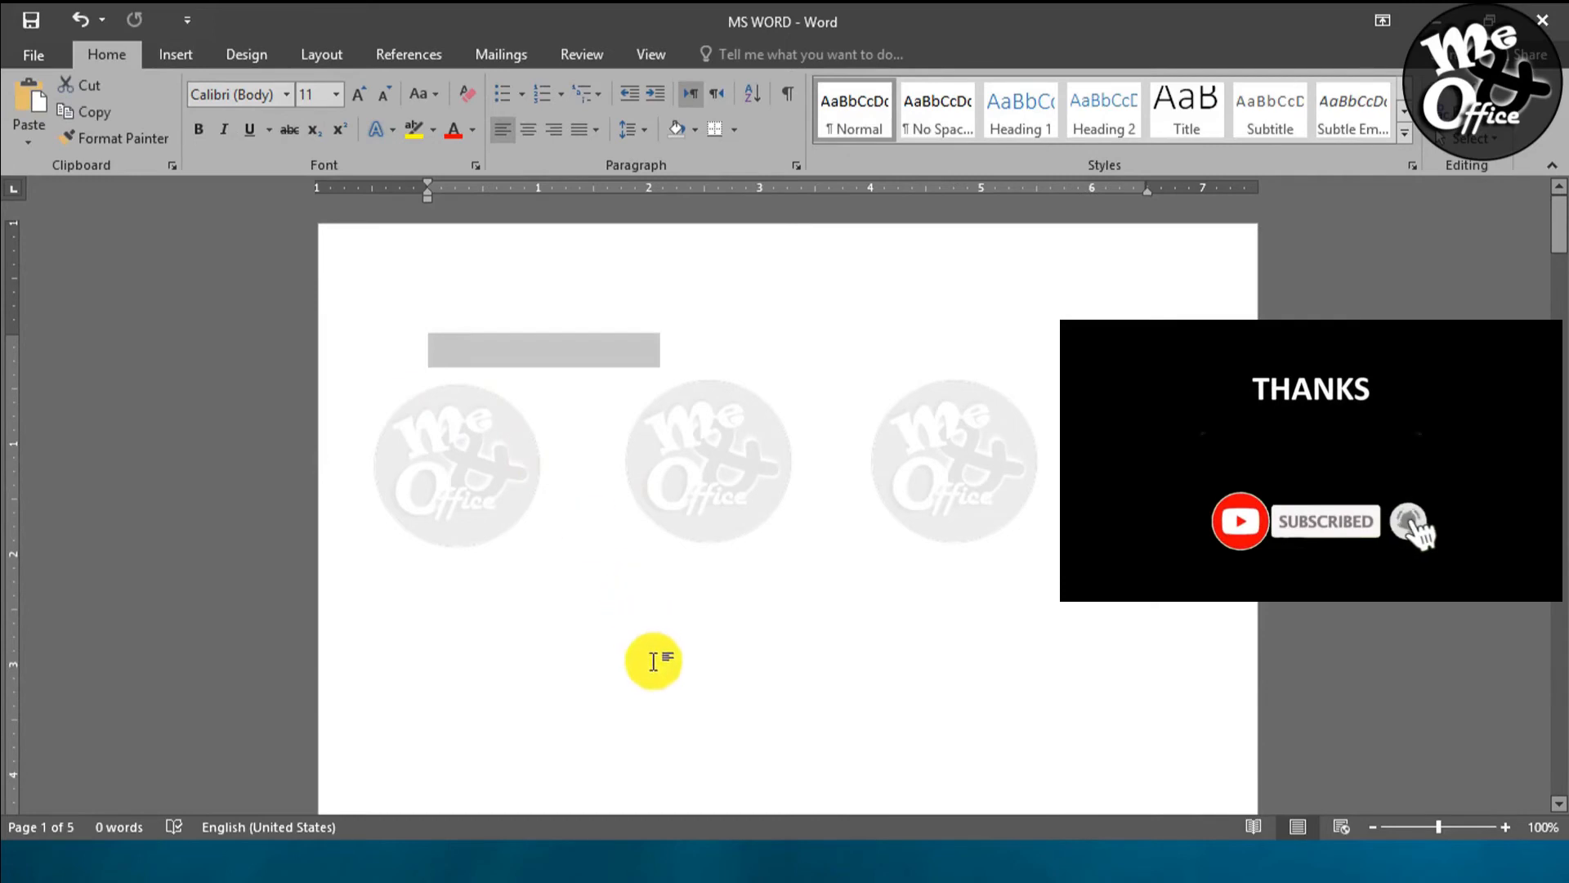